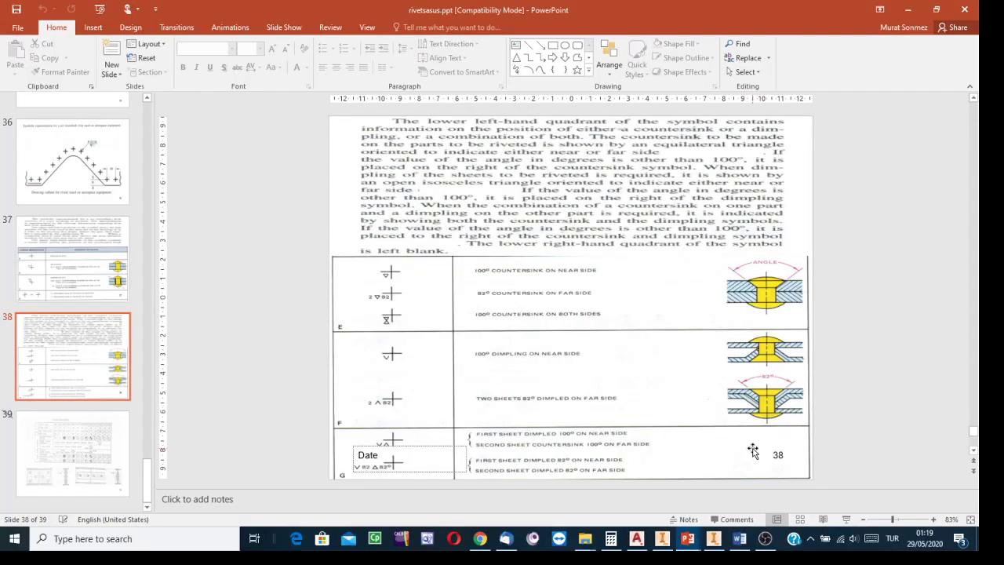
- Switch to Autodesk Inventor and create a new part from the metric Standard (mm).ipt template
click(715, 538)
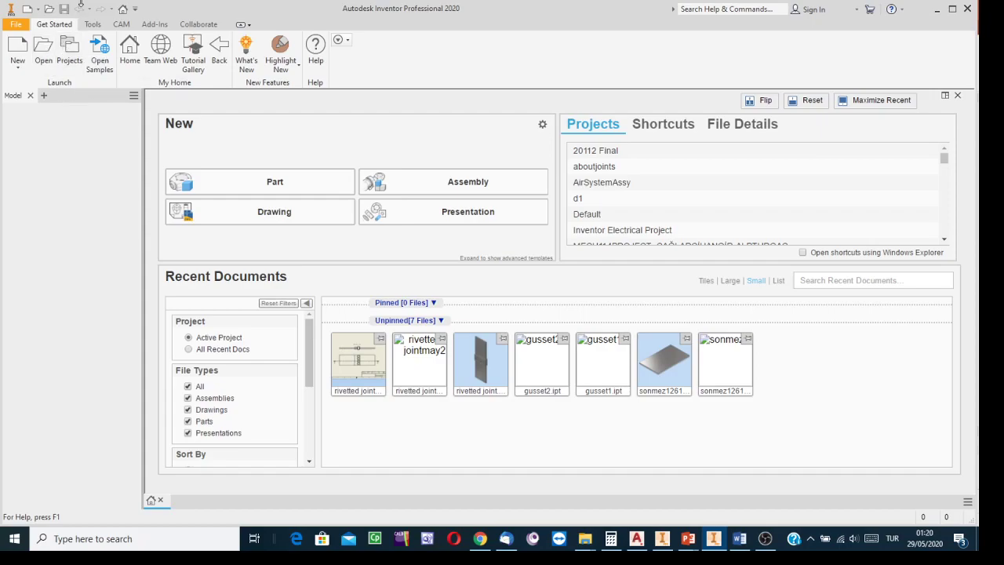
click(26, 55)
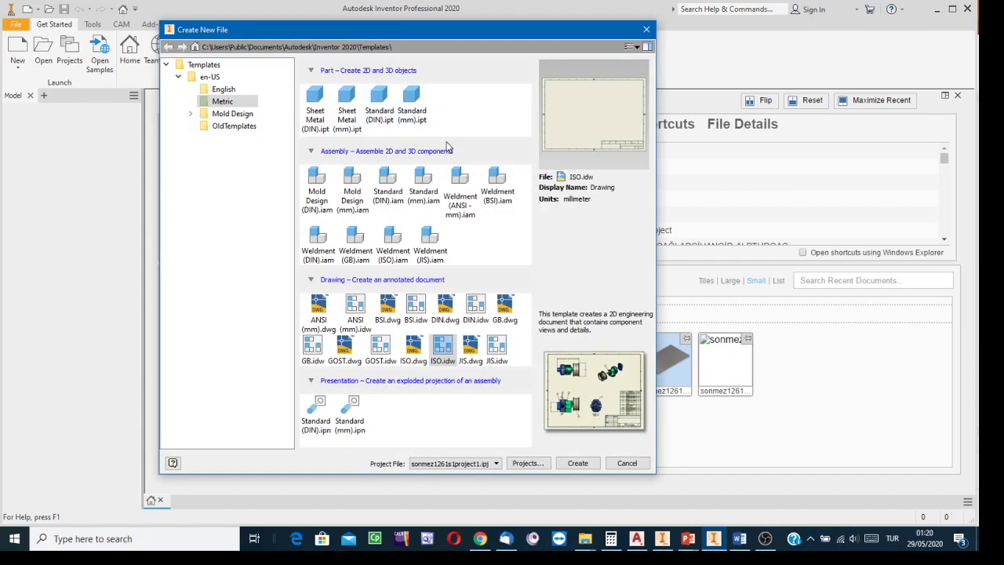
click(414, 107)
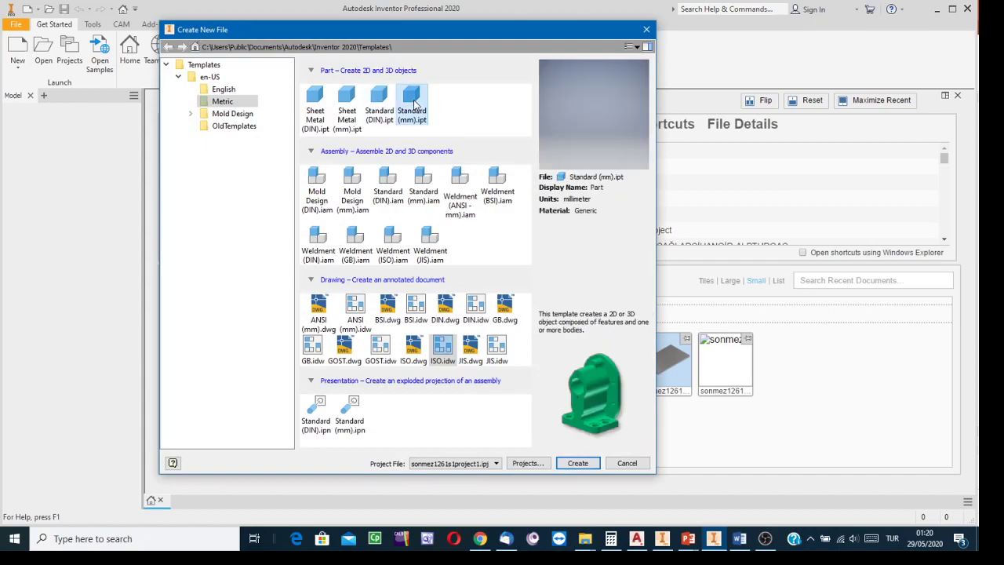
click(578, 463)
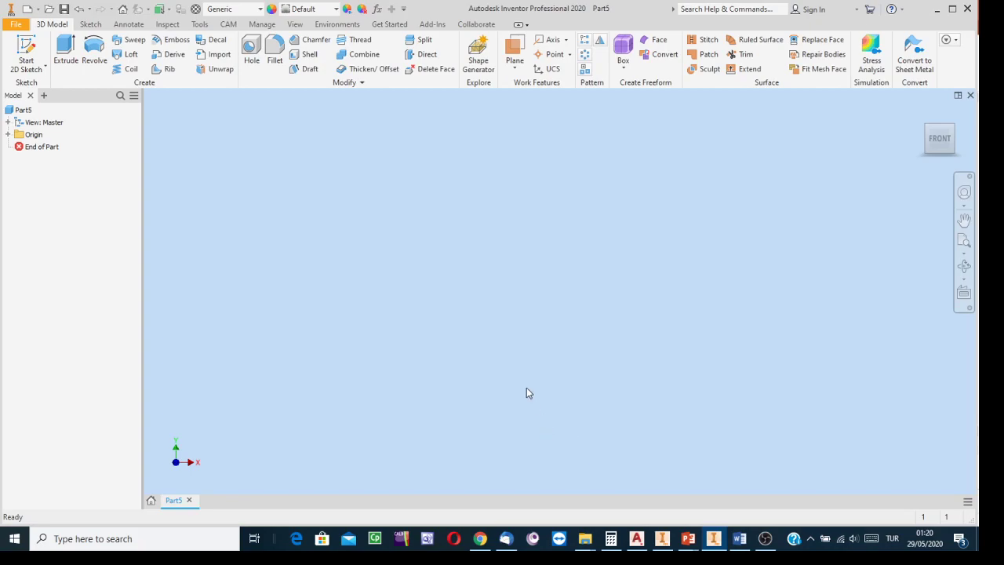
- Start a 2D sketch on the horizontal XZ plane and draw a rectangle about 45.7 by 21.4 mm around the origin
click(26, 47)
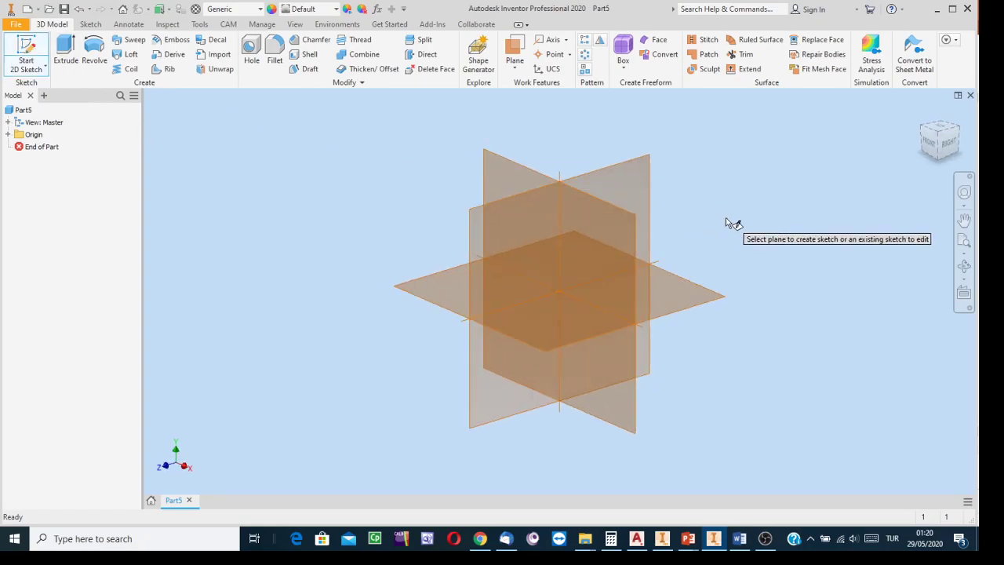
click(679, 301)
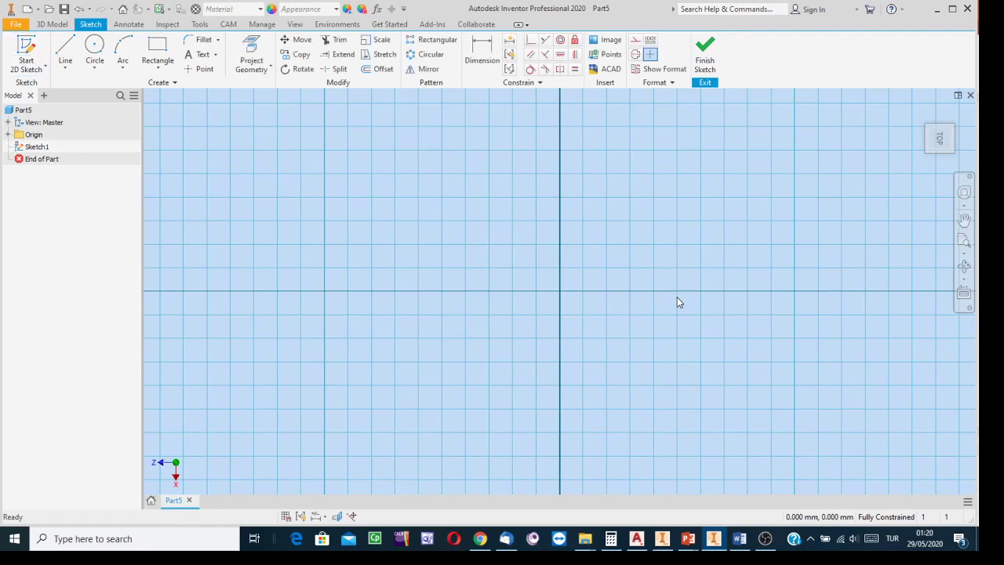
click(158, 48)
click(328, 177)
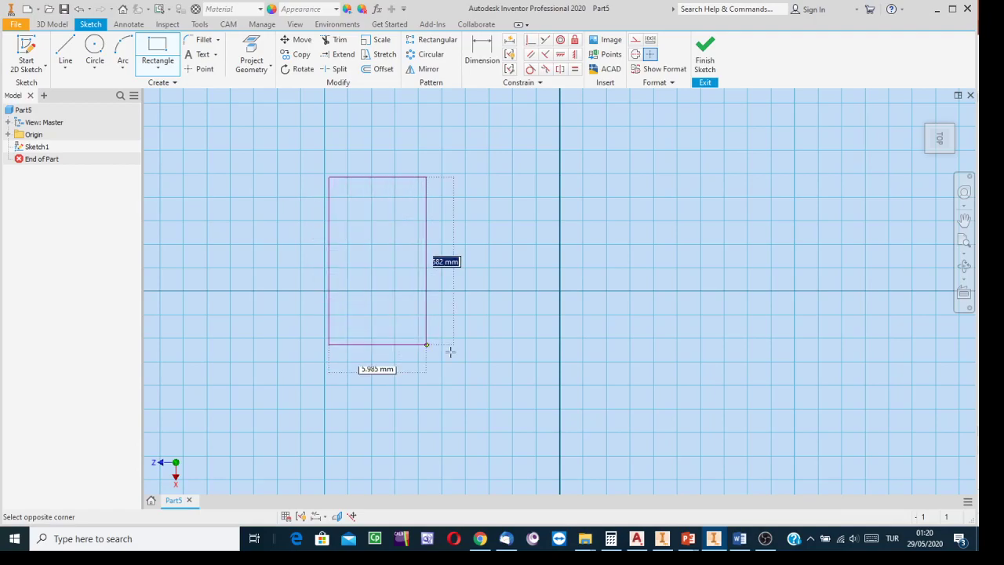
click(866, 428)
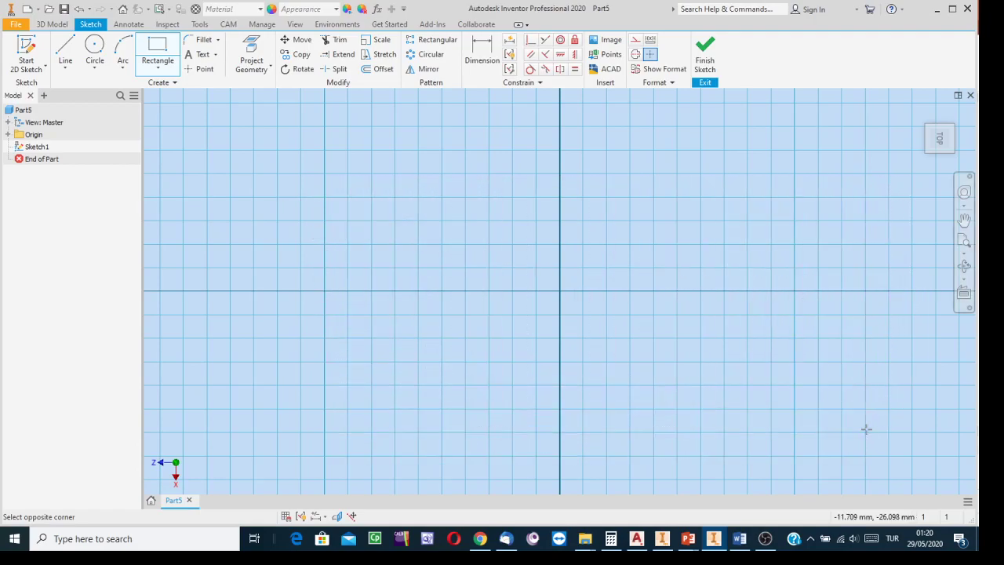
- Dimension the rectangle's long side between its two short edges and set it to 150 mm
click(473, 49)
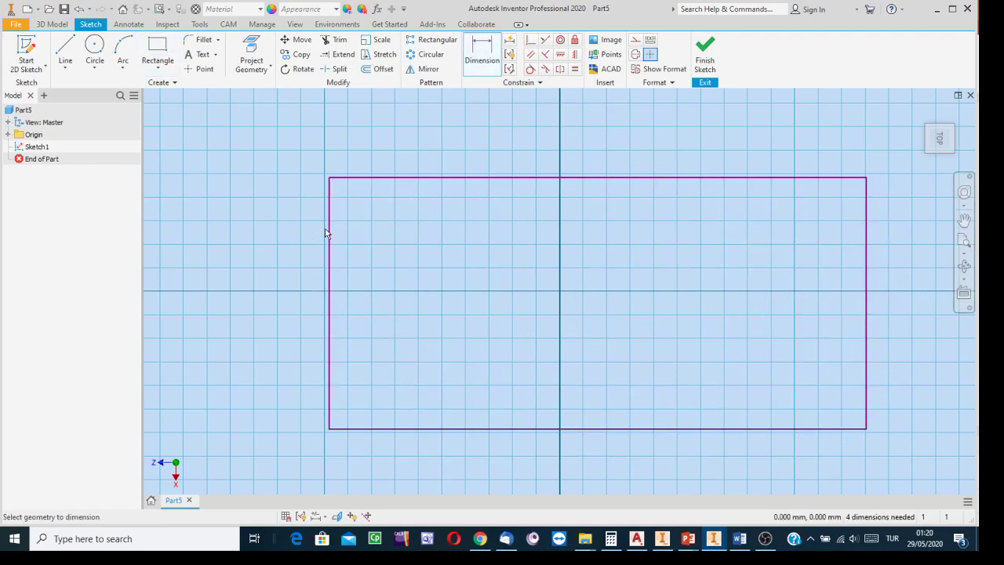
click(330, 229)
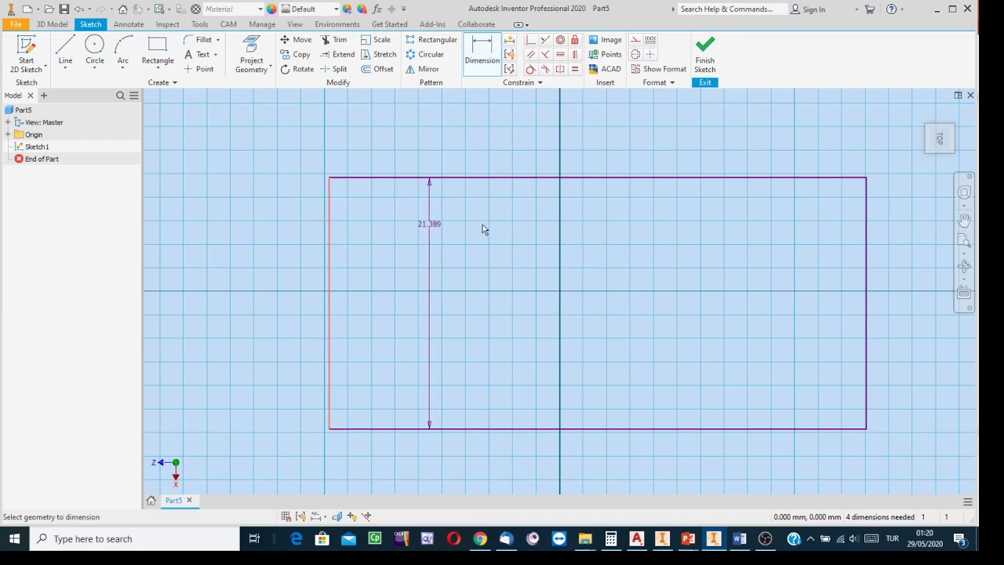
click(867, 231)
click(618, 130)
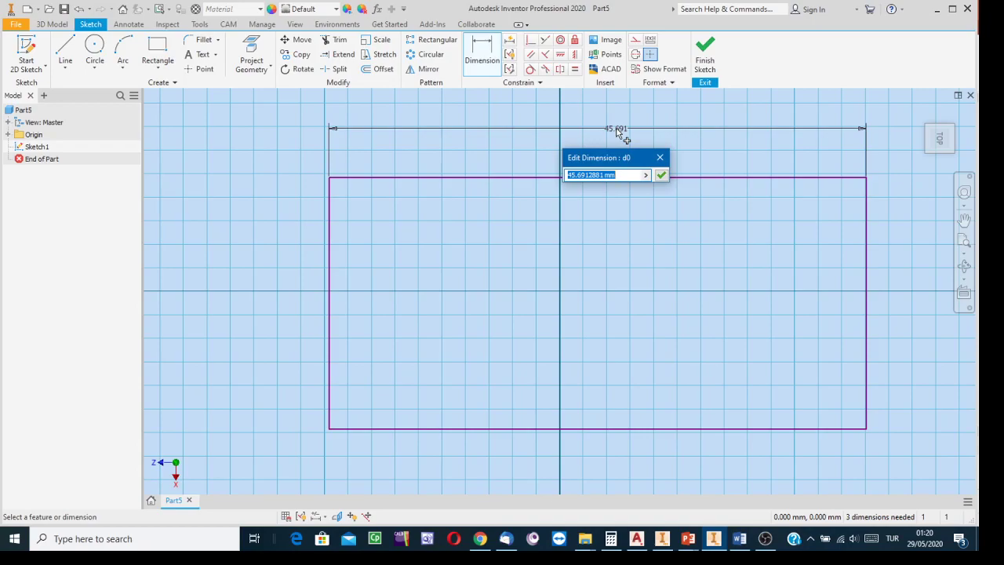
text(400)
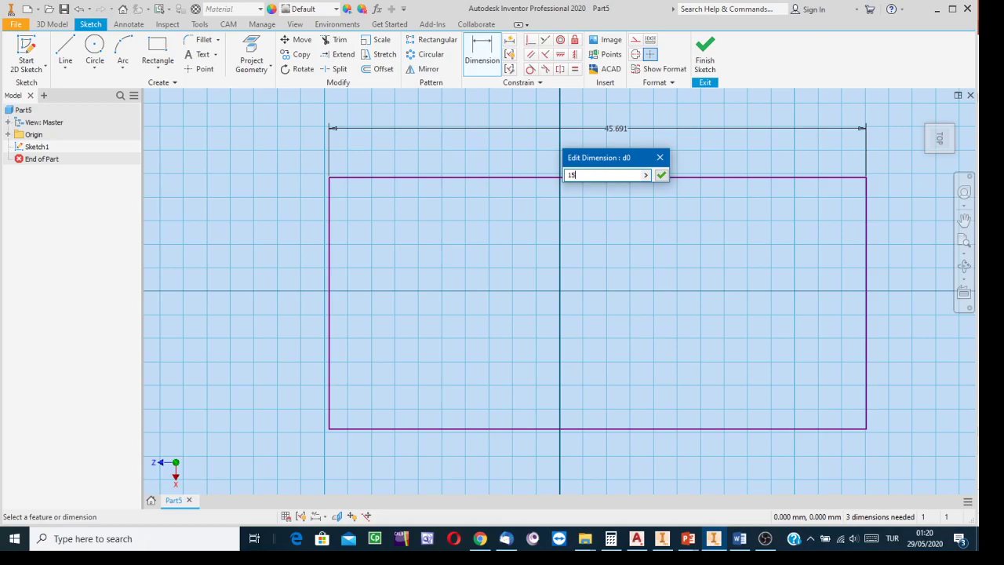
key(Return)
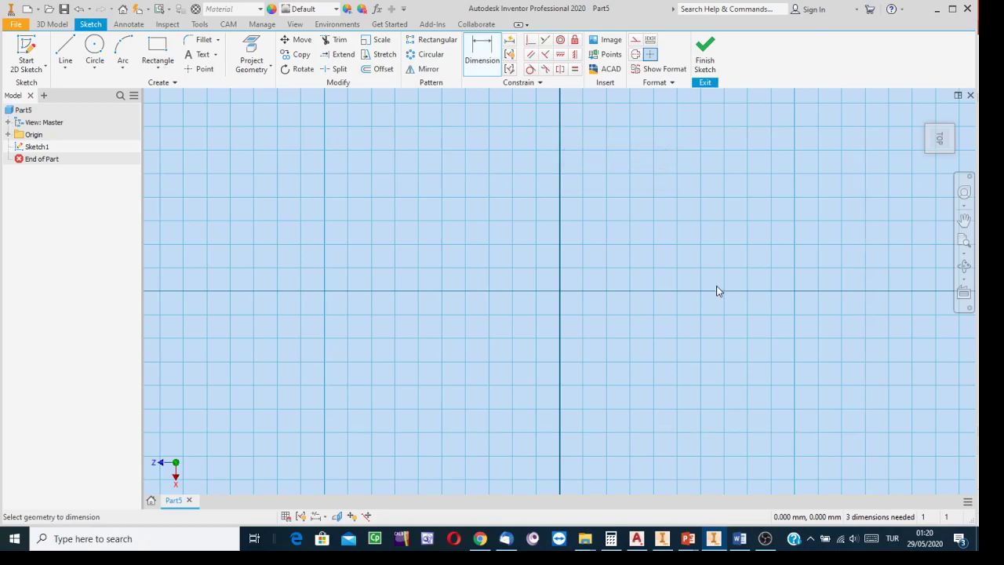
- Dimension the rectangle's short side at 80 mm and finish the sketch
scroll(715, 288, down, 3)
scroll(715, 290, down, 2)
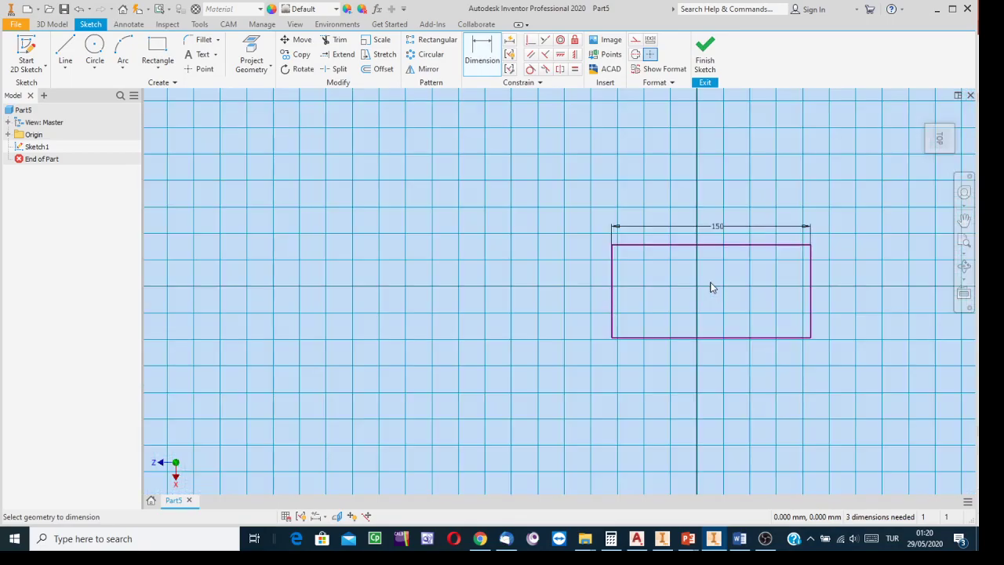
mouse_move(713, 285)
middle_down()
mouse_move(603, 280)
mouse_move(518, 225)
middle_up()
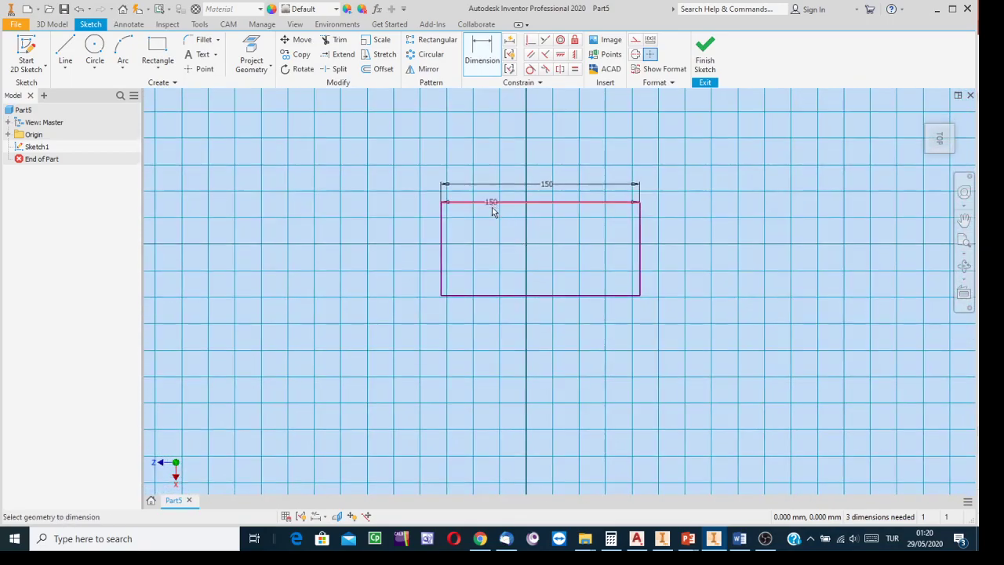
click(442, 258)
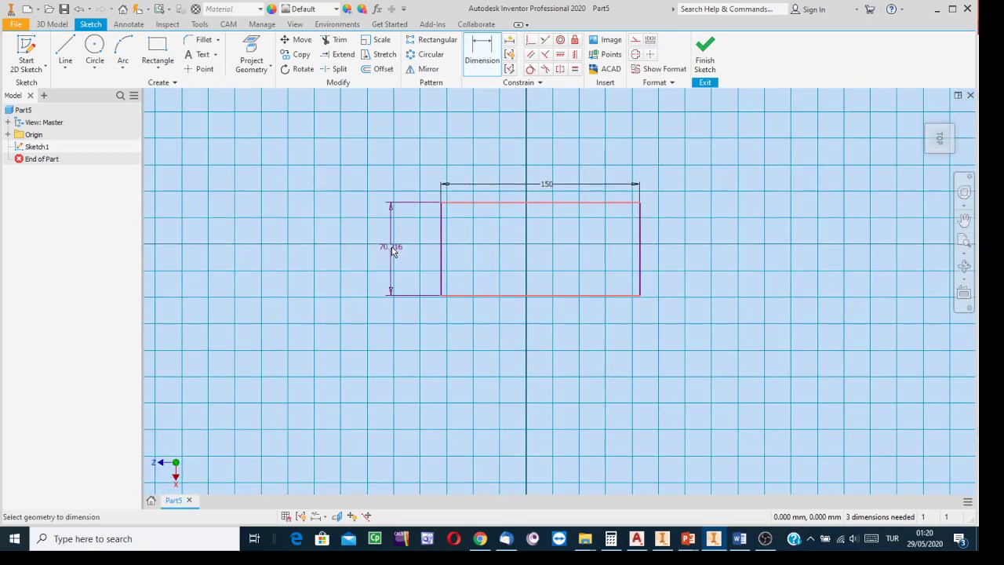
click(392, 247)
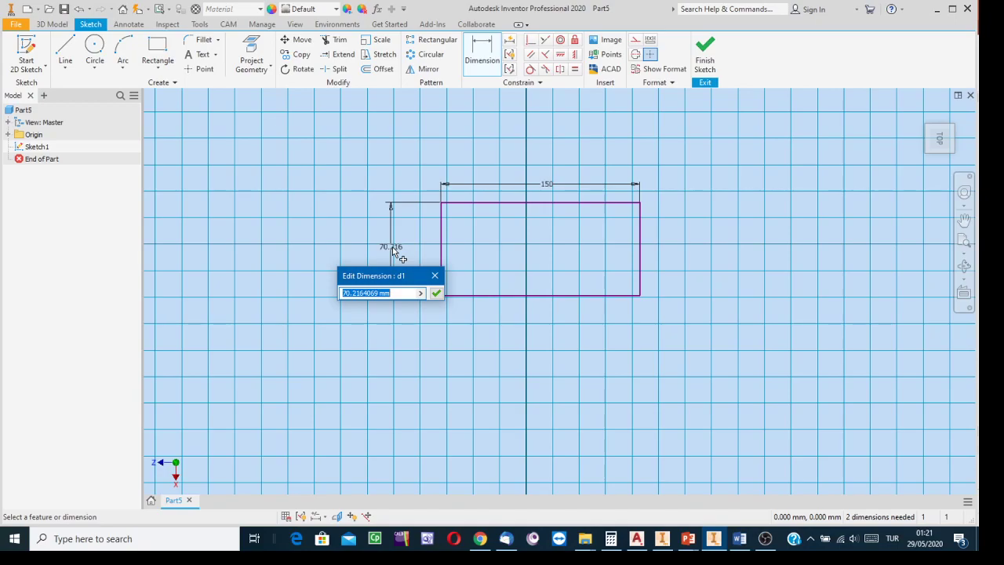
text(80)
key(Return)
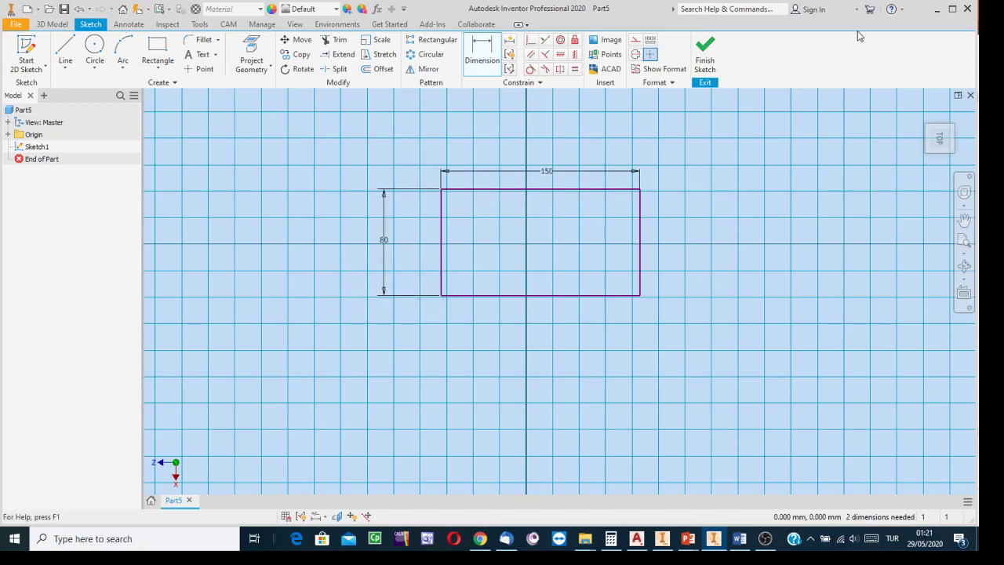
click(704, 53)
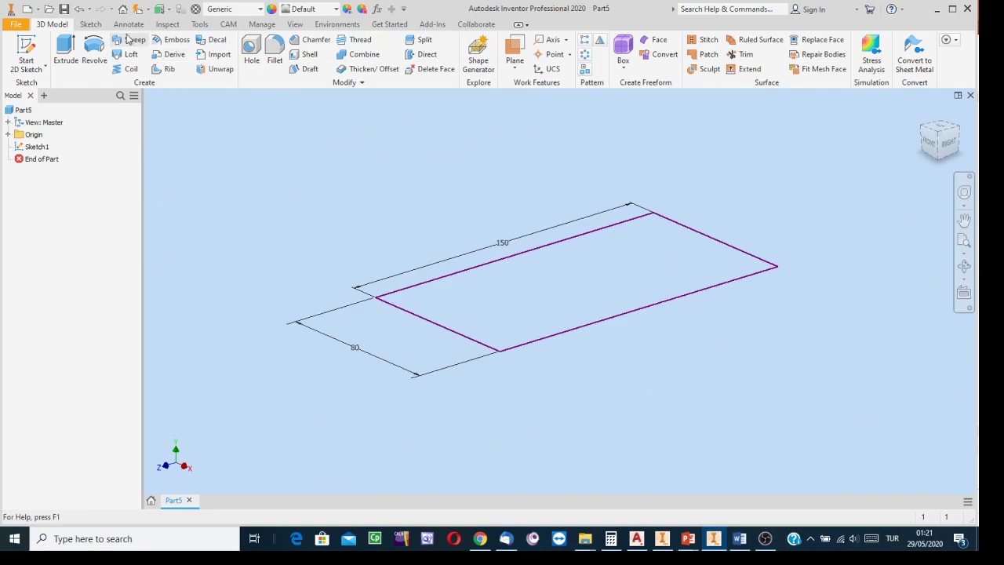
- Extrude the rectangular profile upward by 4 mm to form a flat plate
click(69, 52)
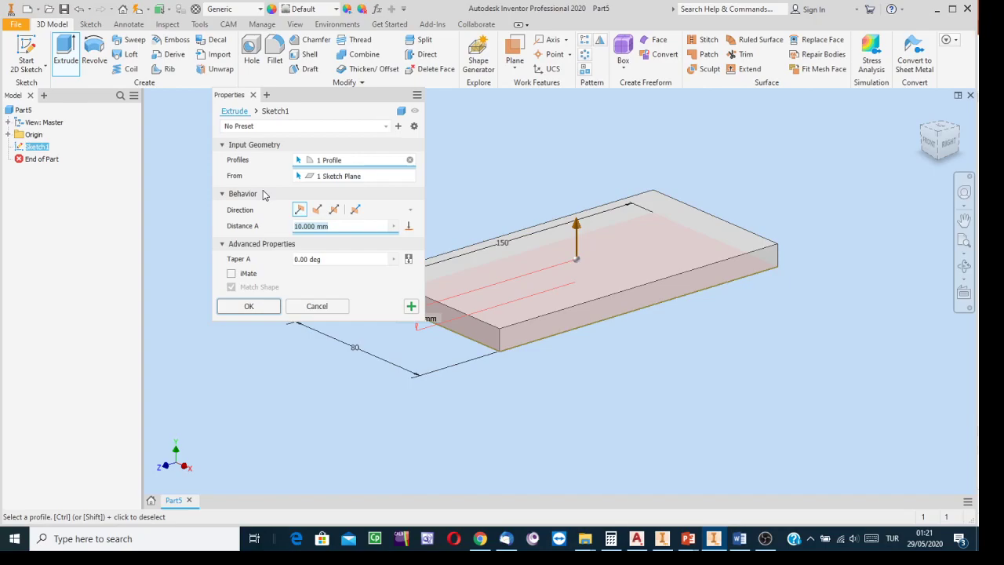
text(4)
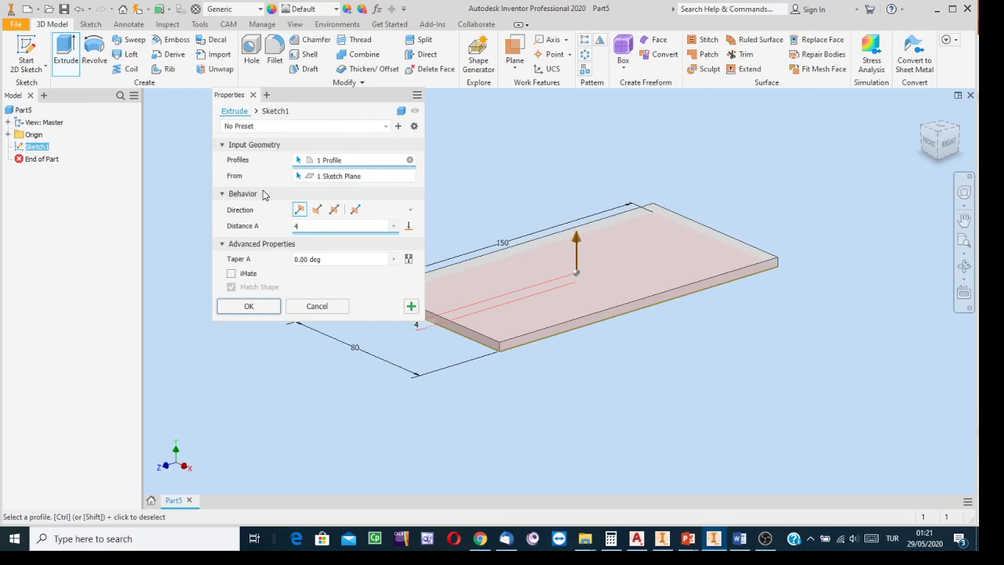
click(249, 306)
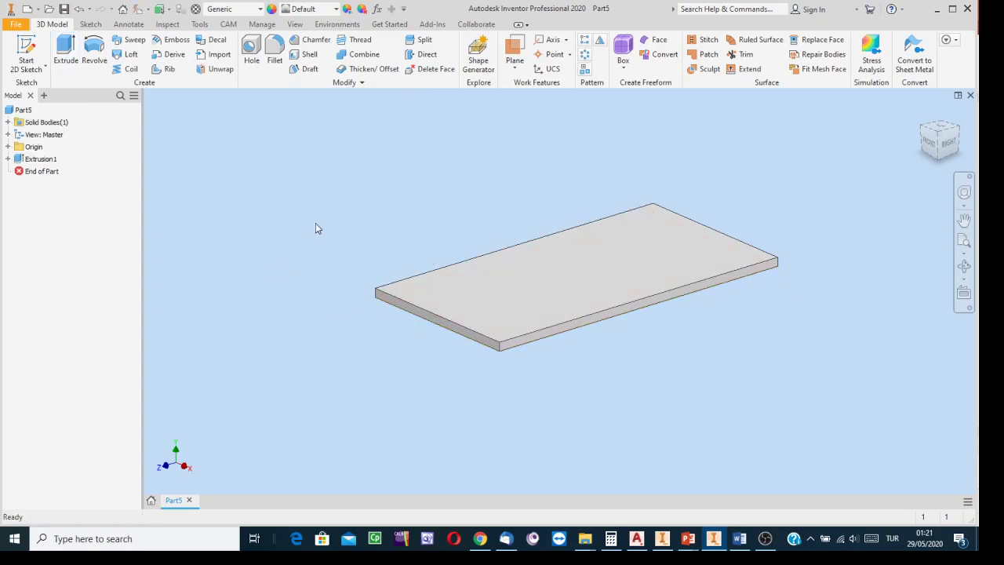
- Assign the Steel, Mild material from the Inventor Material Library to the plate and close the Material Browser
click(196, 9)
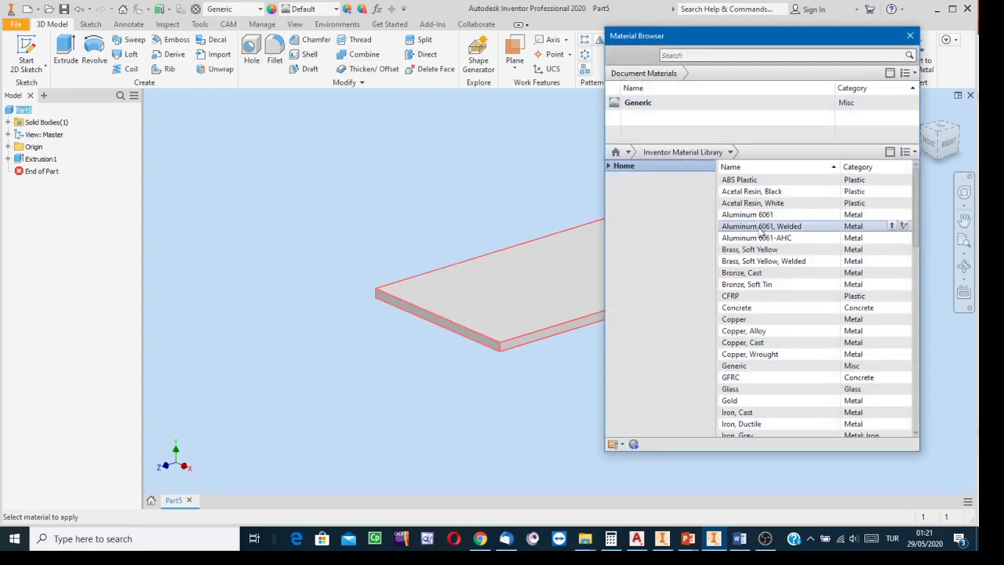
scroll(789, 339, down, 9)
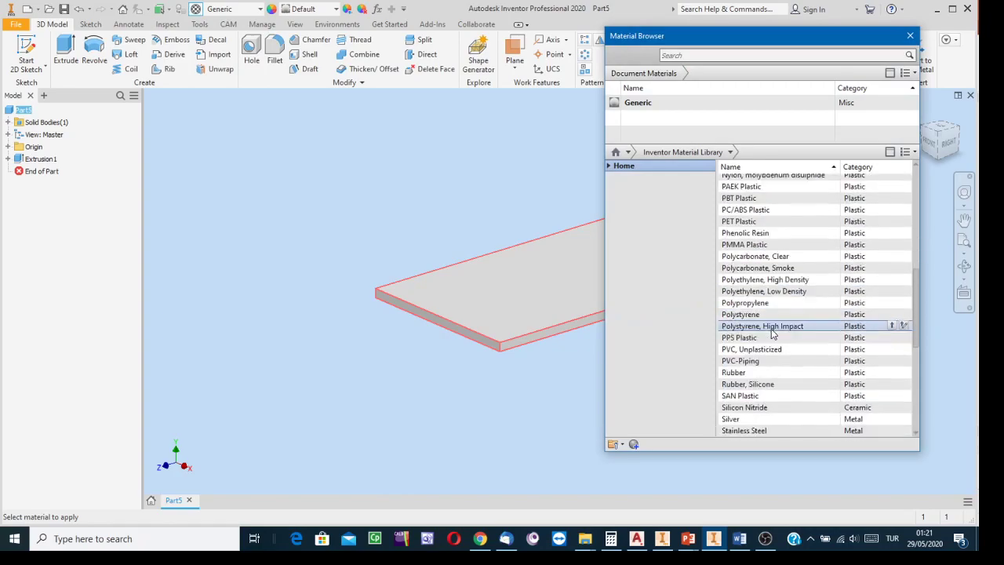
scroll(772, 333, down, 8)
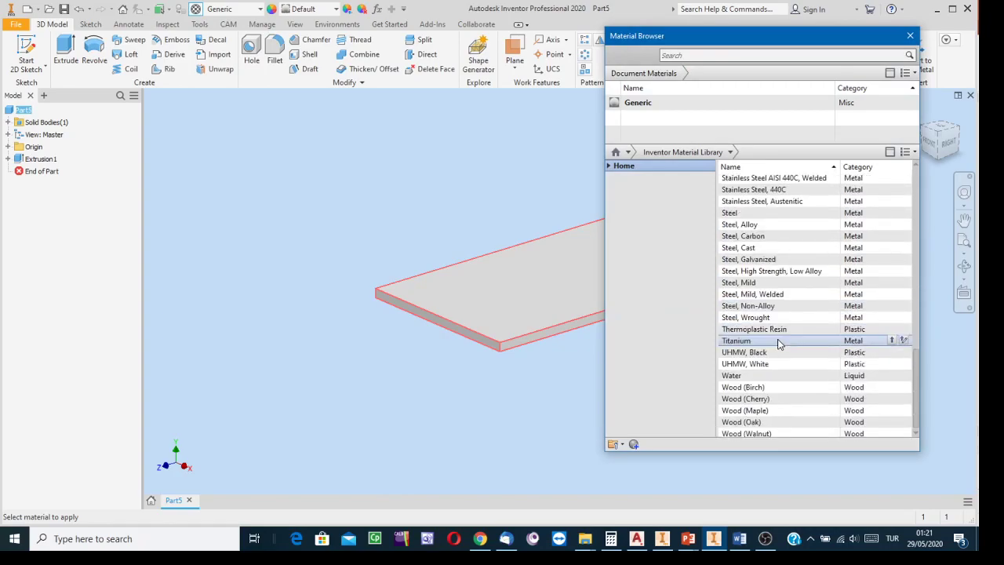
right_click(755, 284)
click(788, 292)
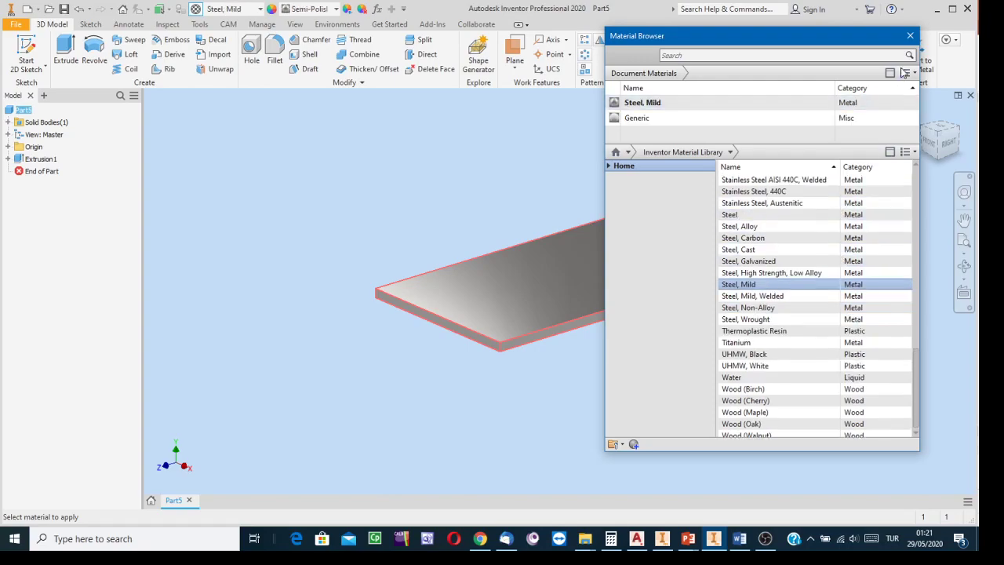
click(910, 35)
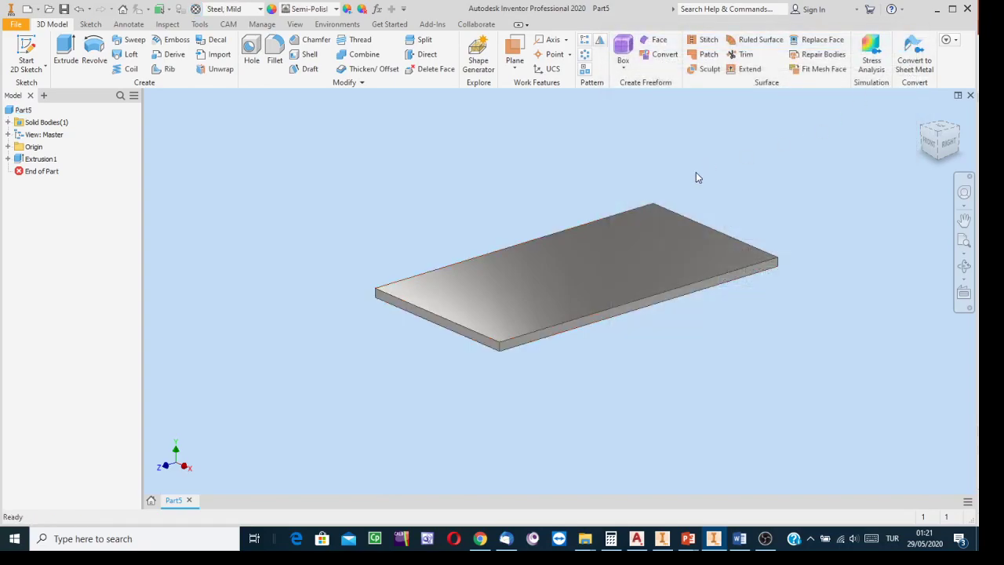
- Save the part in the current project folder under the surname-and-number prefix followed by s1sheet1may28
click(13, 25)
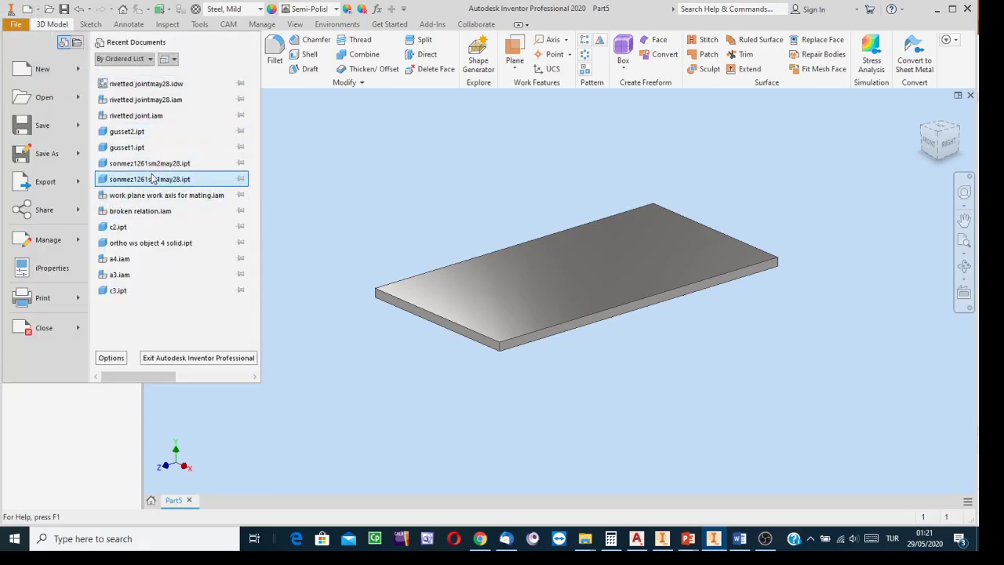
click(49, 160)
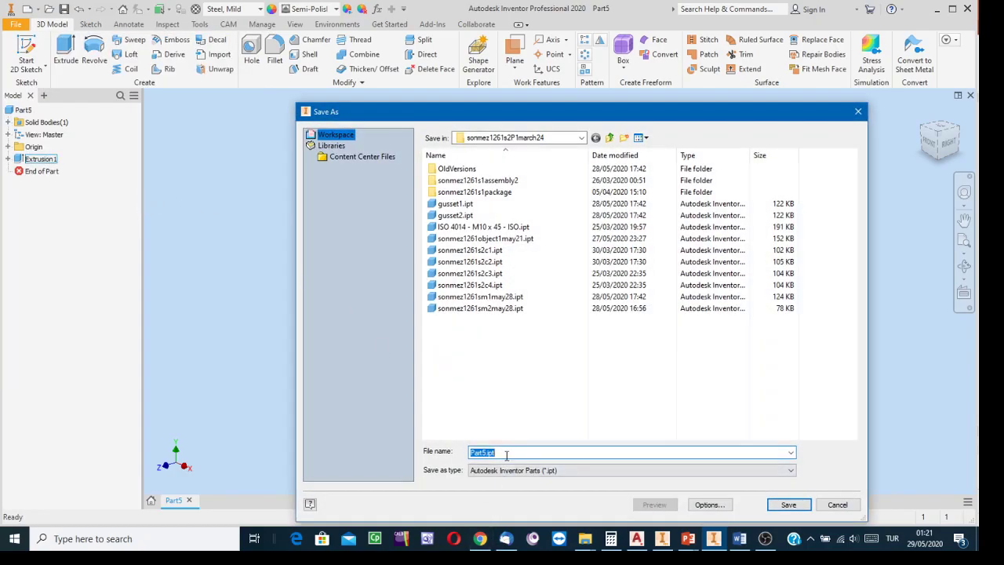
text(sonme)
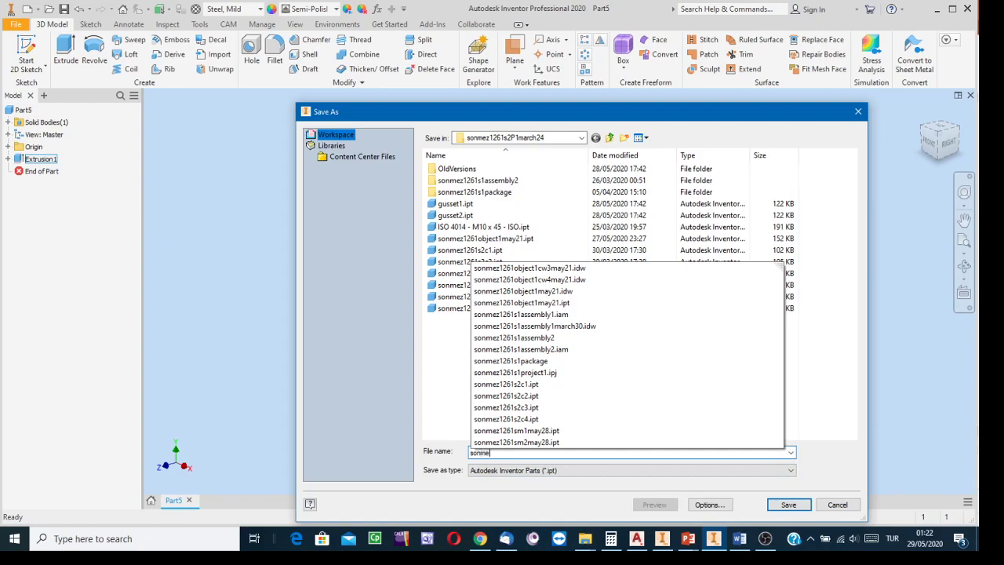
text(z)
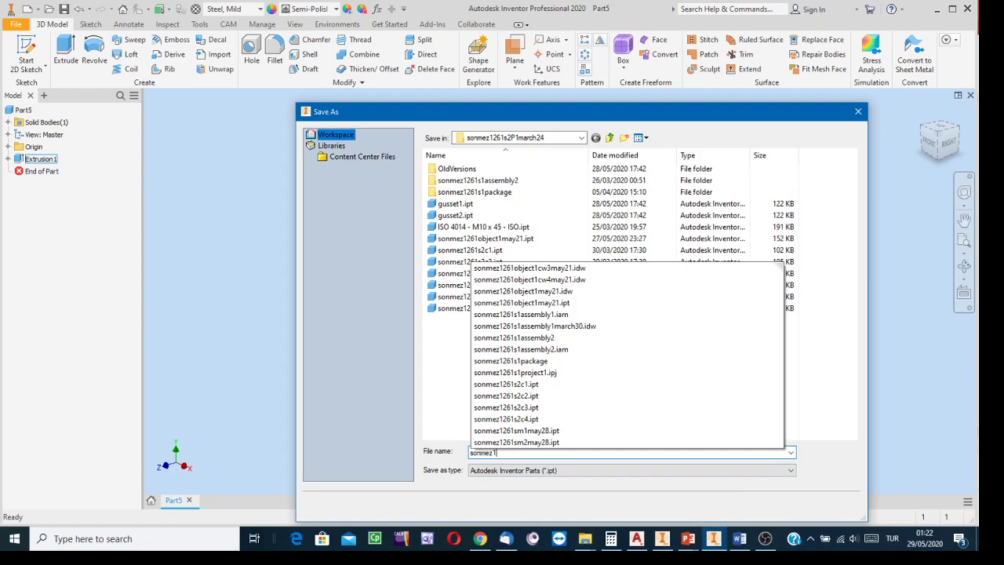
text(1261s)
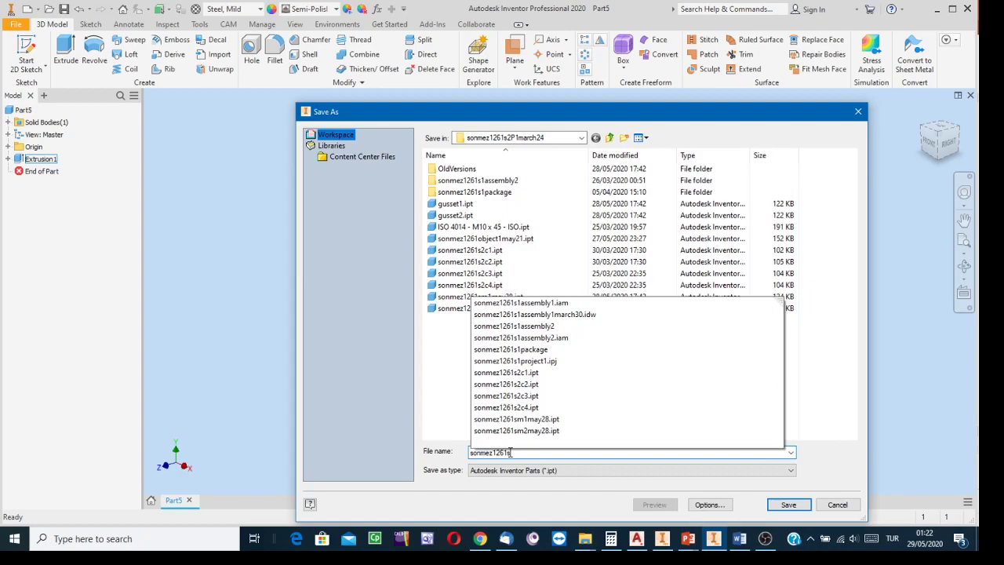
text(2)
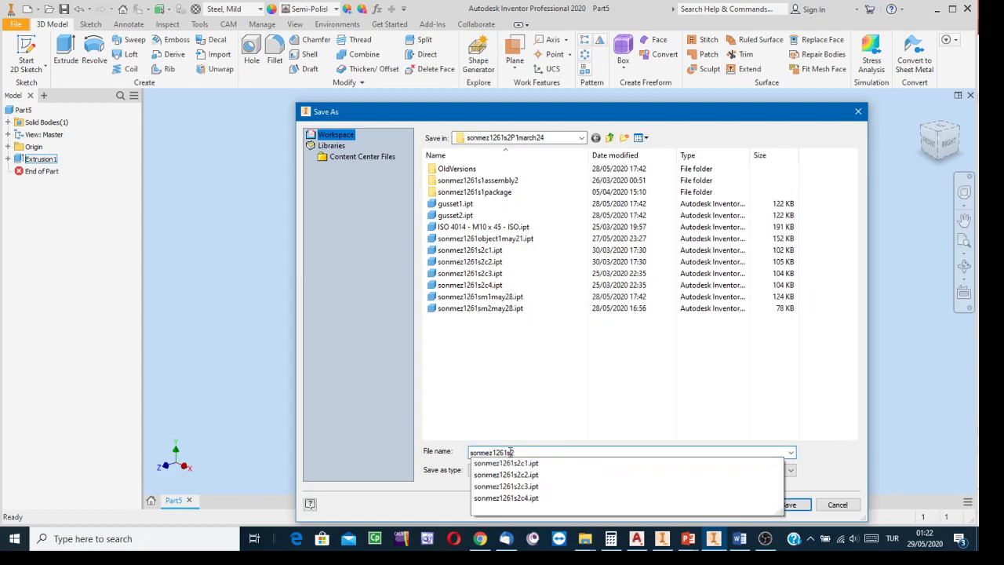
key(BackSpace)
text(1)
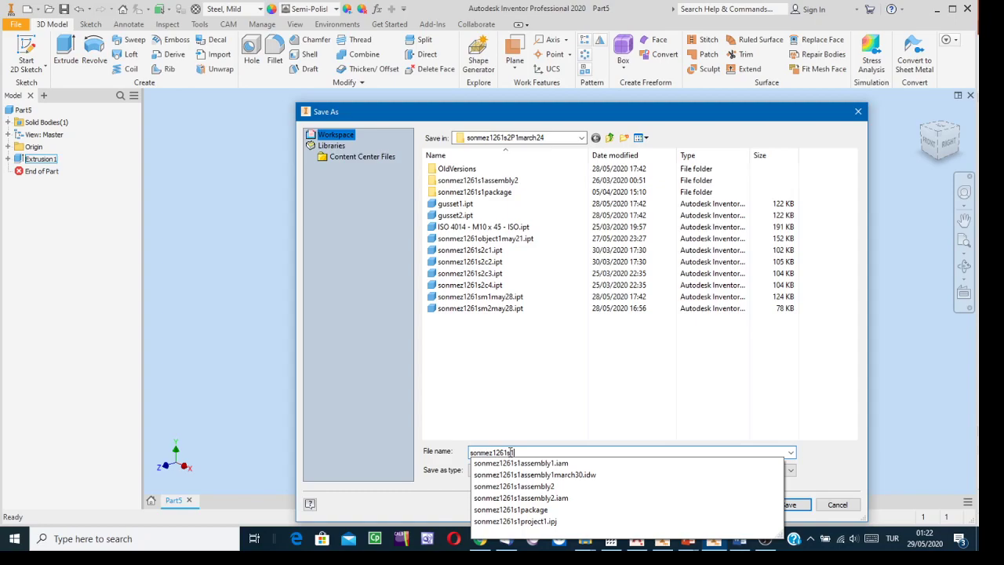
text(sheet)
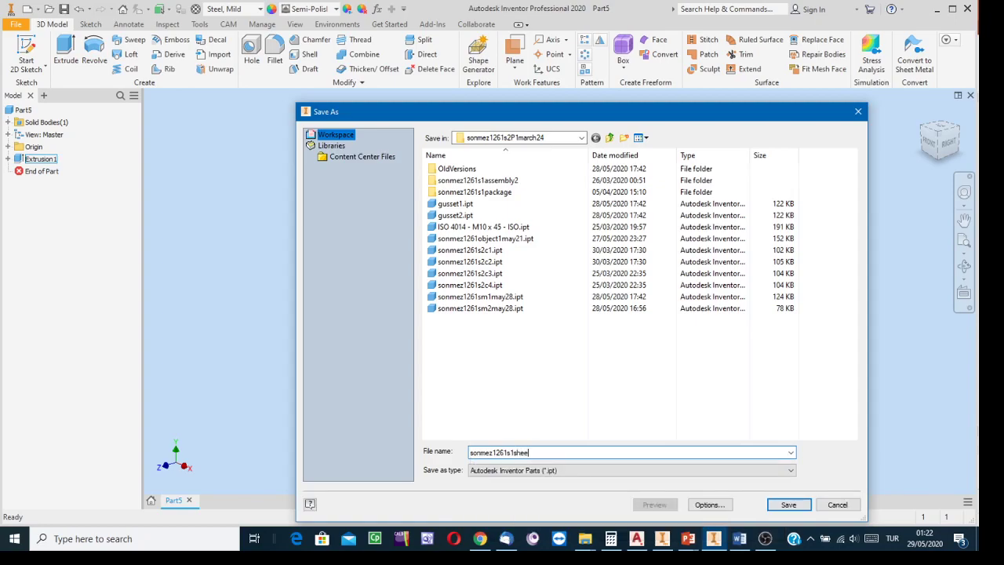
text(1may28)
click(787, 507)
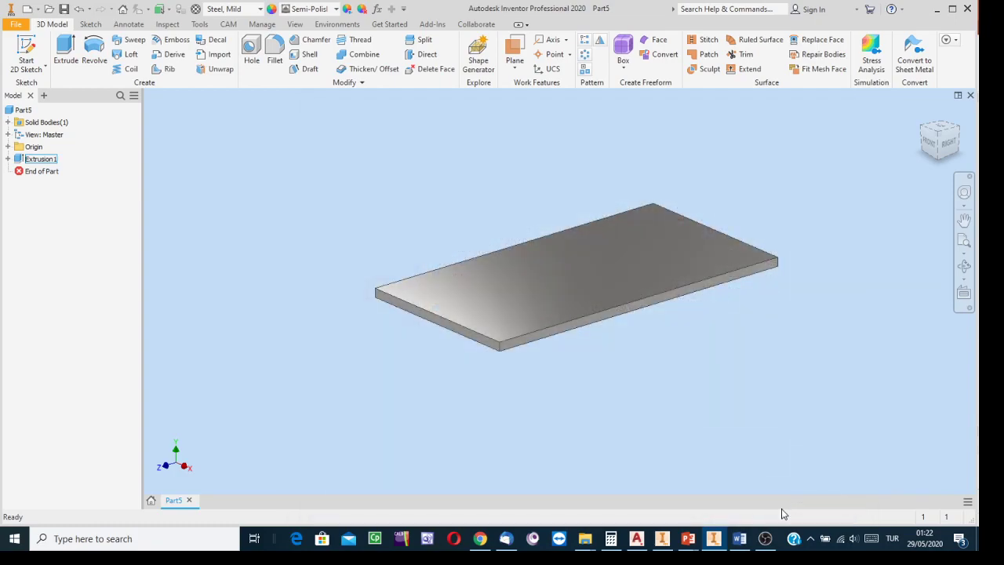
key(F6)
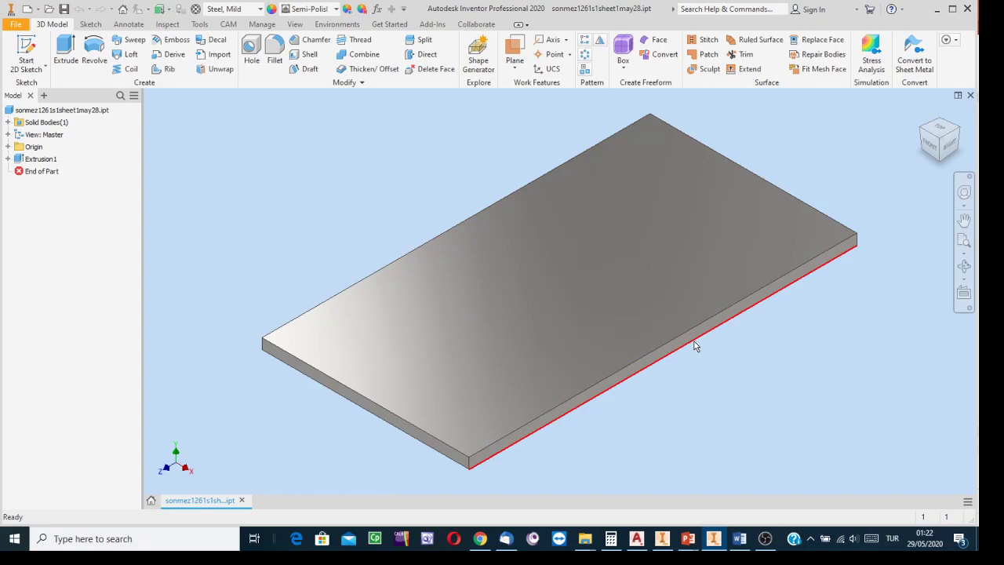
mouse_move(695, 342)
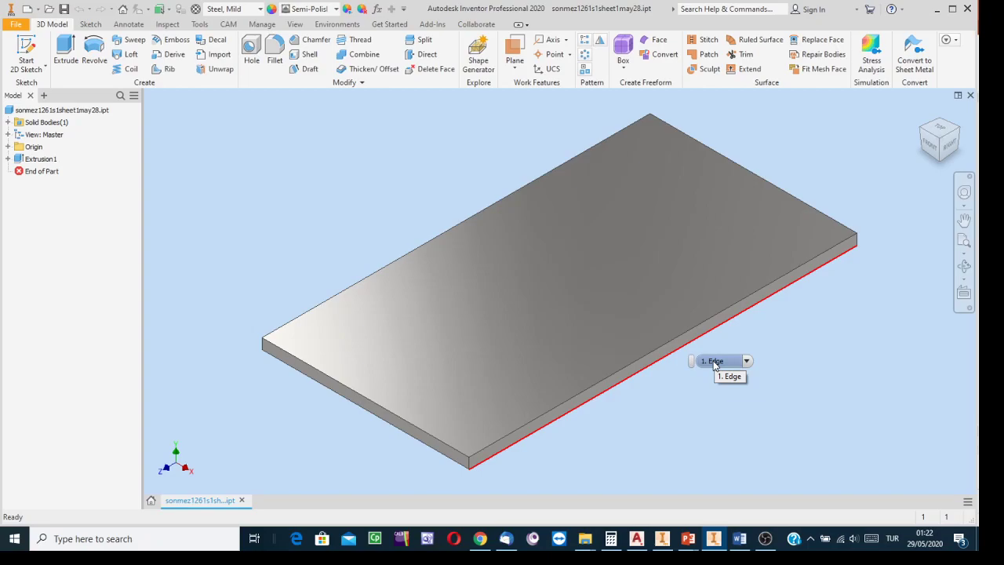
click(782, 345)
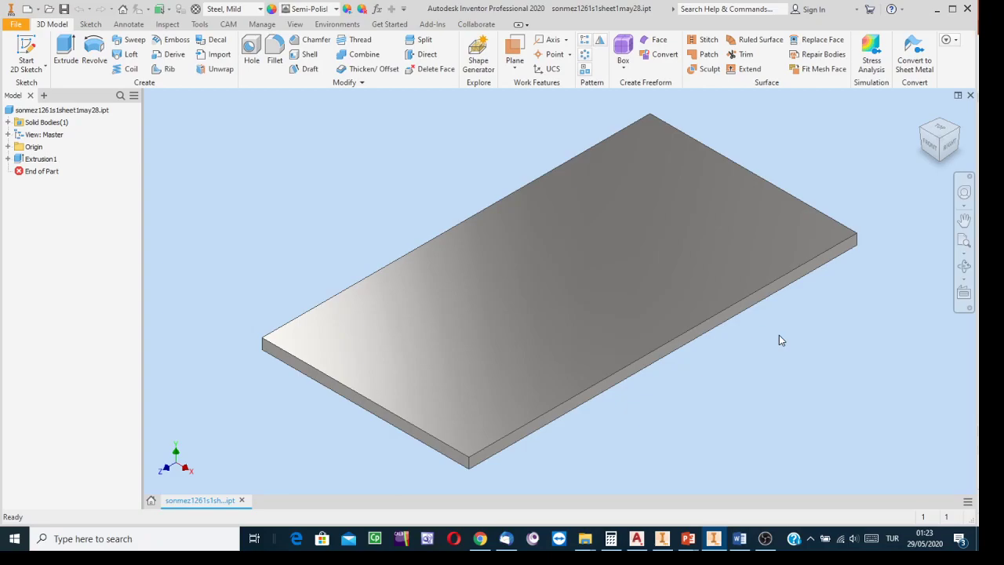
- Save a second copy of the sheet part with the same file name prefix but ending in s1sheet2may28
click(16, 24)
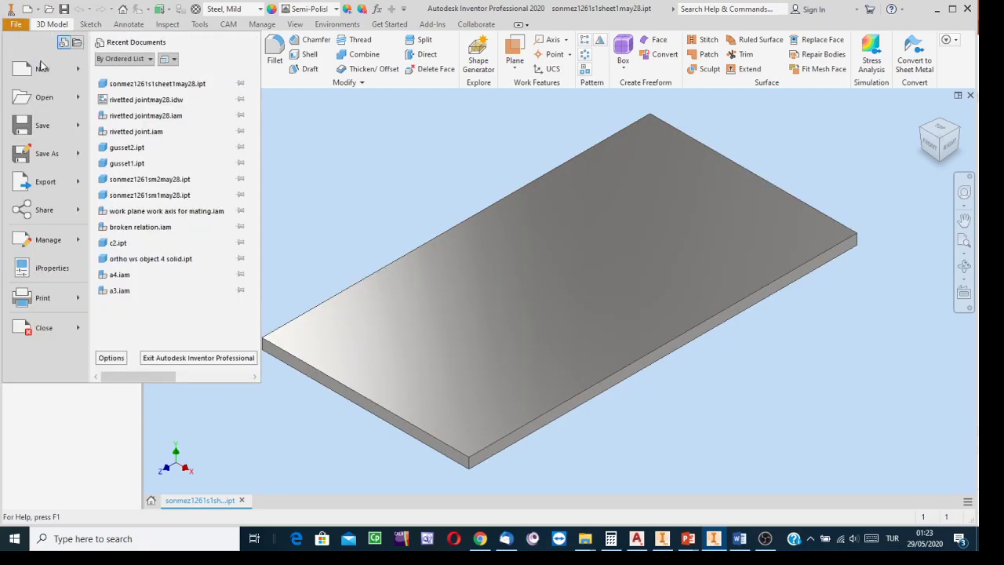
click(55, 157)
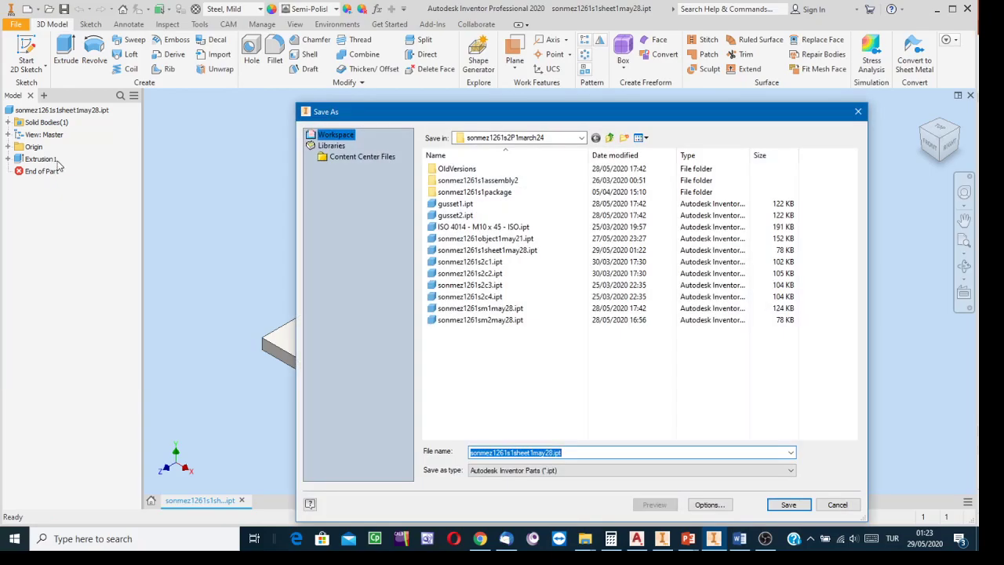
click(534, 453)
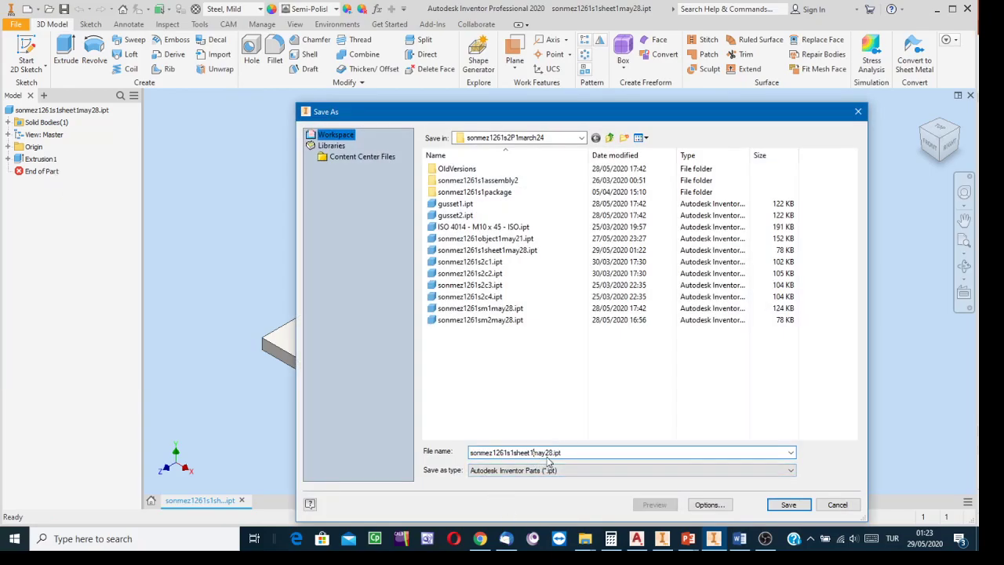
key(BackSpace)
click(787, 504)
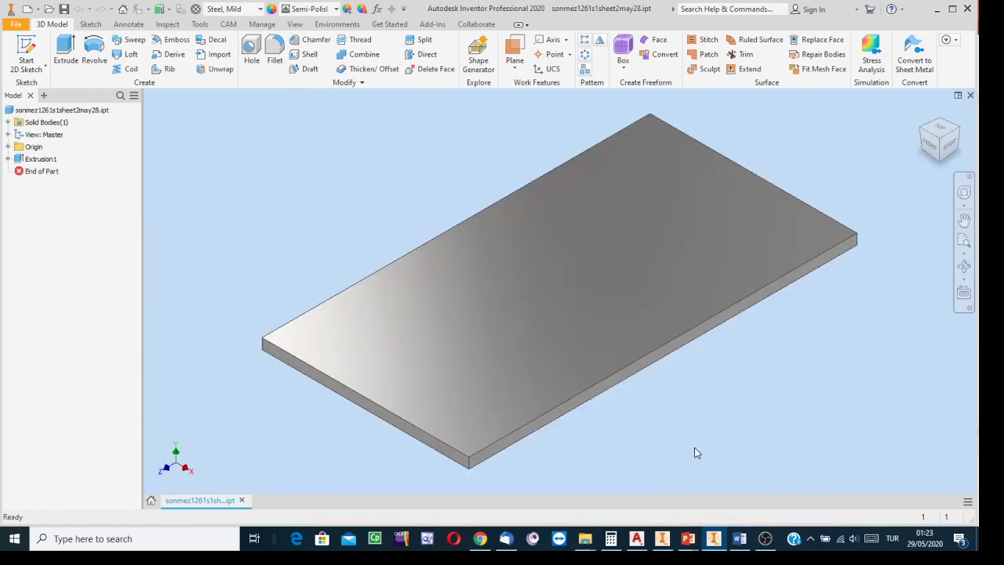
- Measure the length of the plate's lower short edge and close the measurement
middle_drag(687, 447, 656, 385)
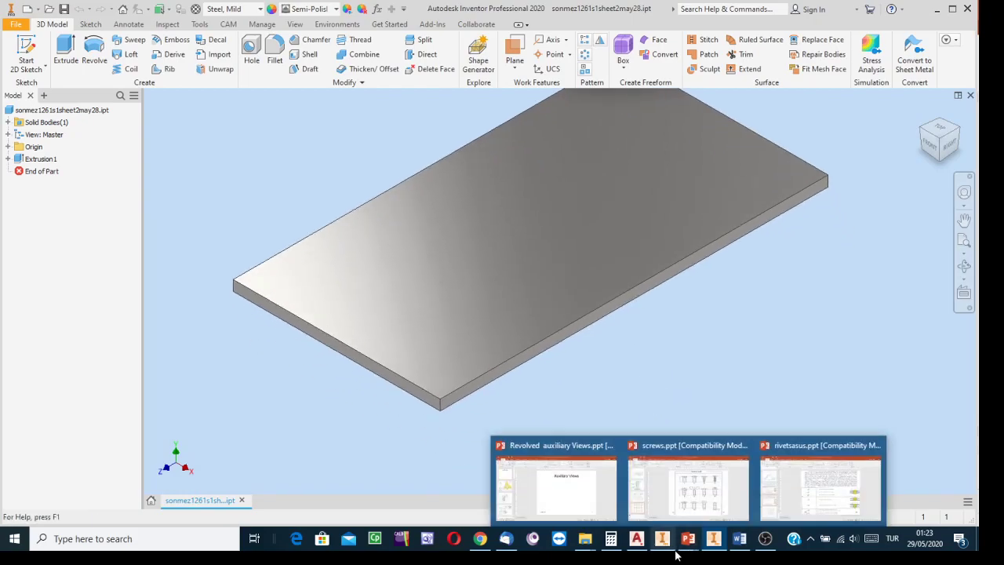
mouse_move(663, 549)
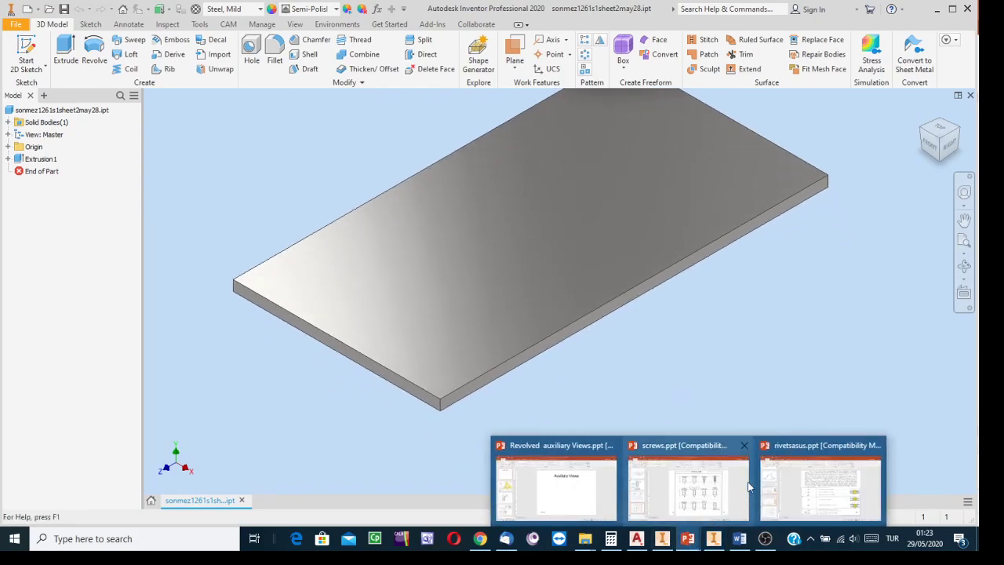
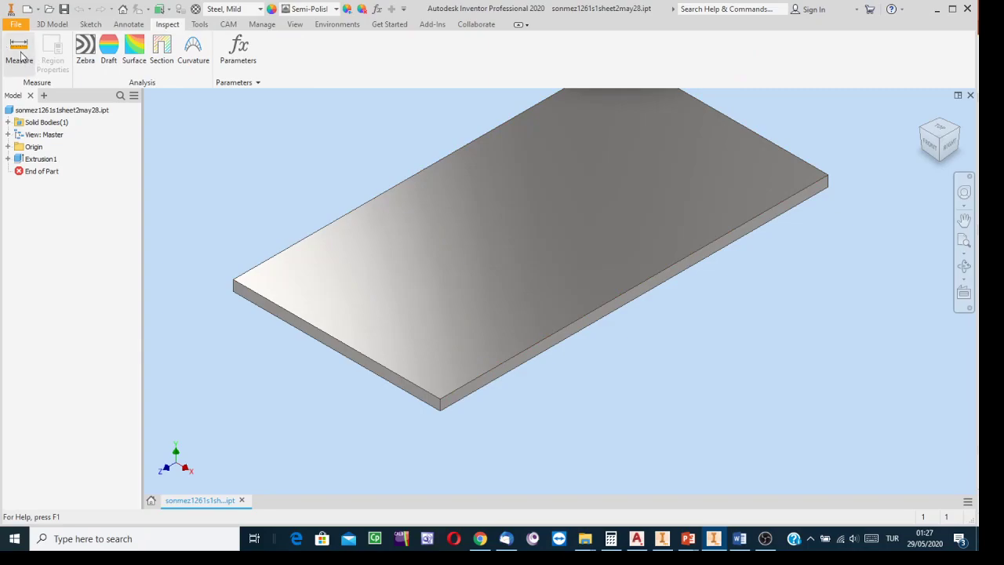
click(360, 366)
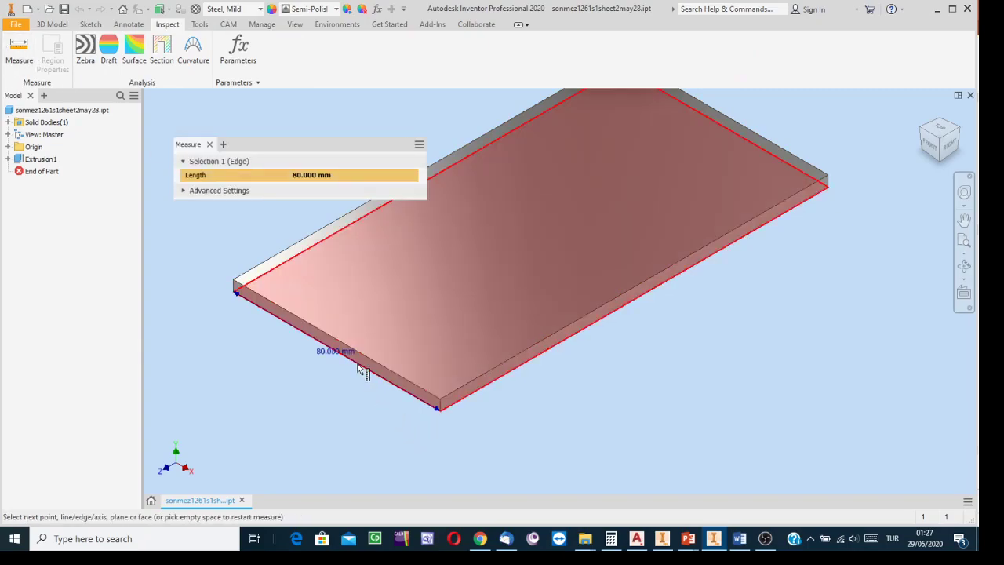
key(Escape)
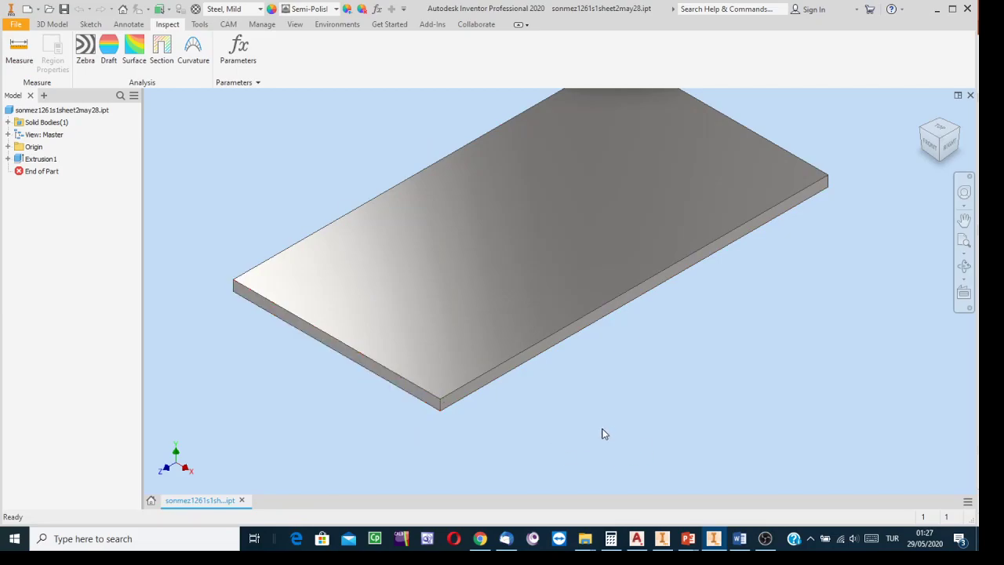
- Create a new part from the metric Standard (mm).ipt template and start a 2D sketch on the horizontal XZ plane
click(25, 11)
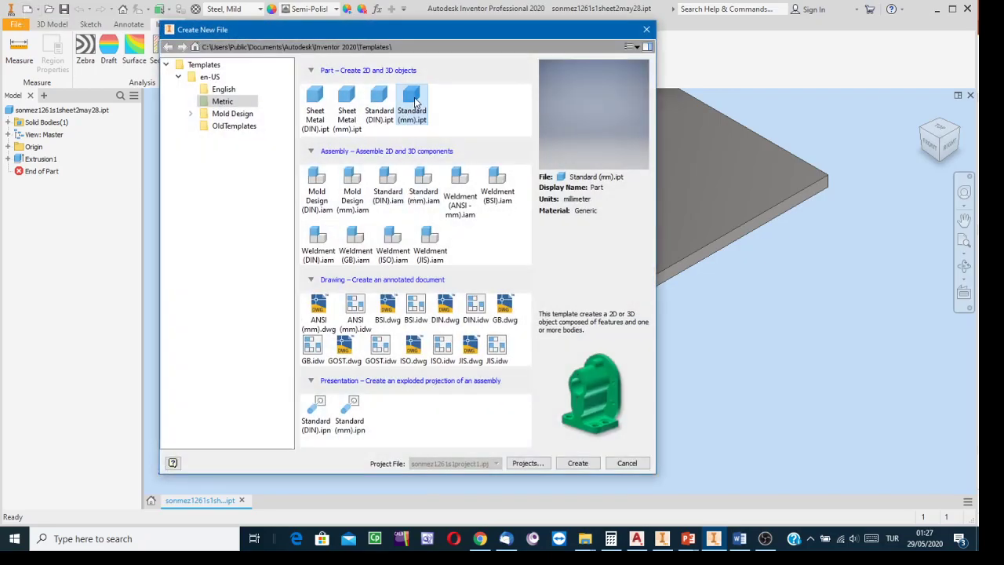
click(578, 462)
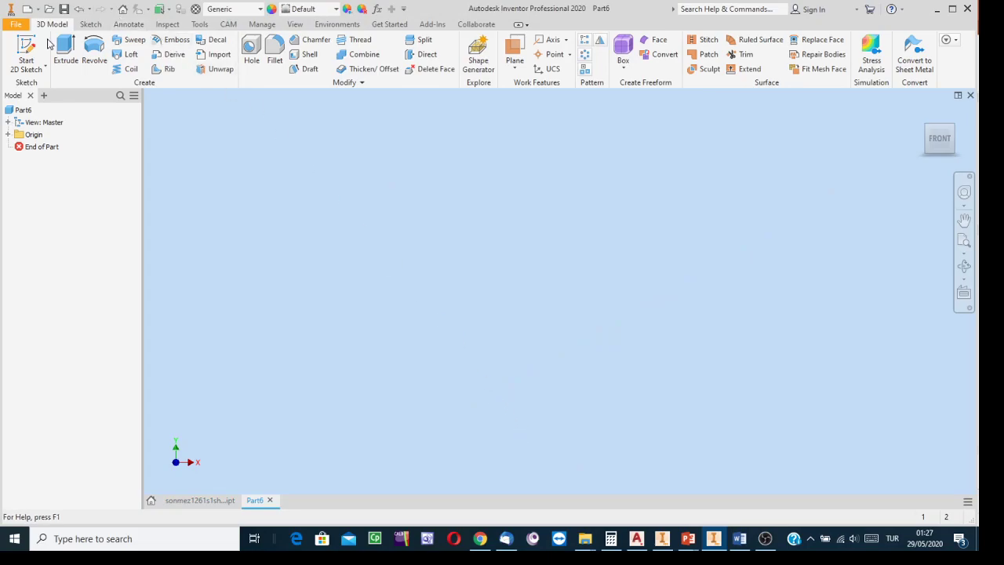
click(34, 45)
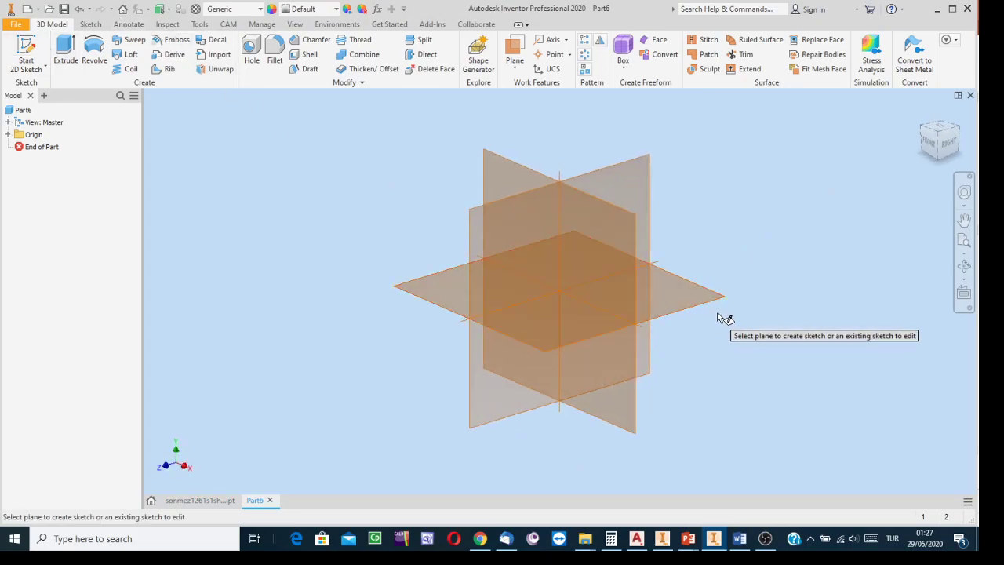
click(679, 306)
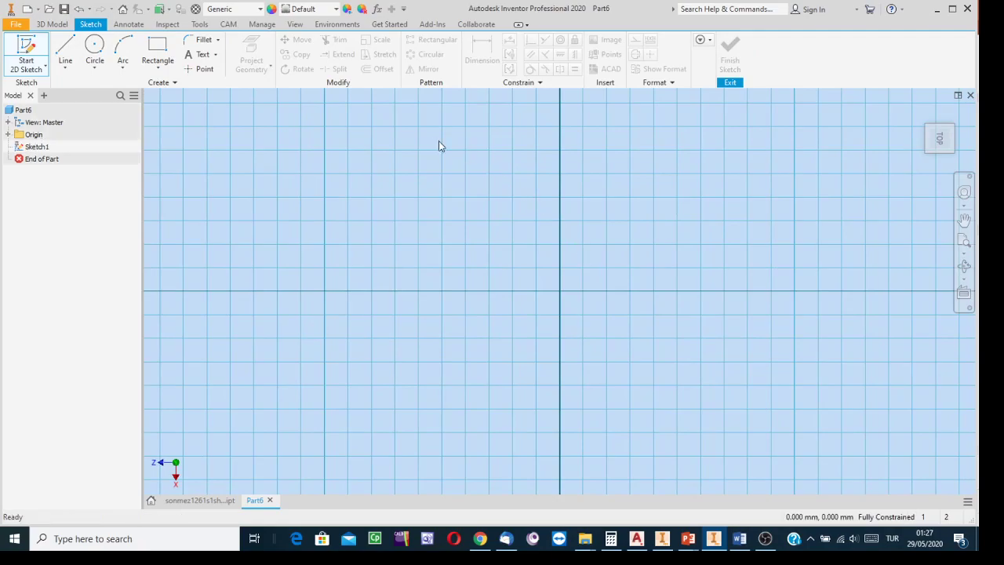
- Draw a two-corner rectangle about 20 mm wide around the sketch origin
click(158, 48)
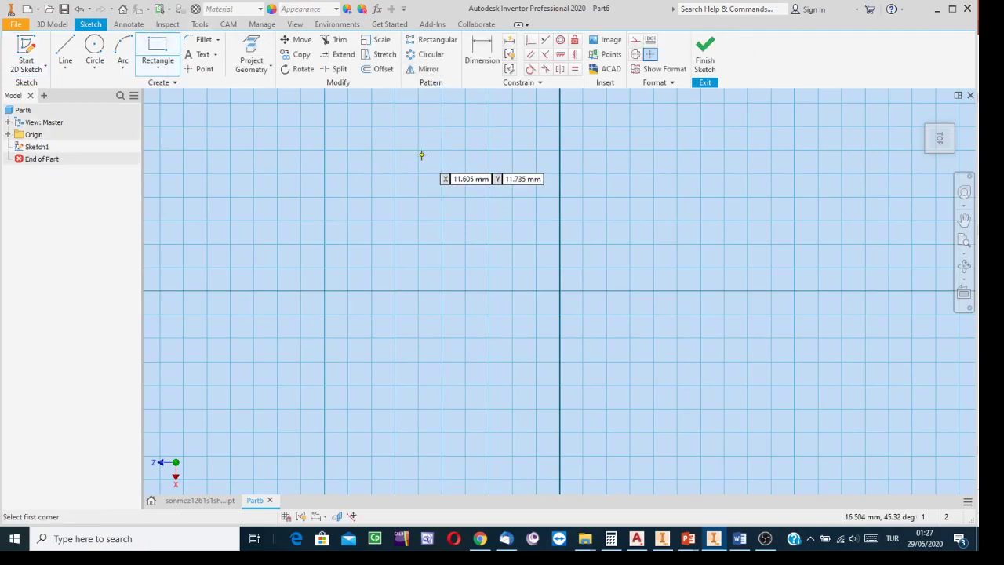
click(421, 154)
click(651, 415)
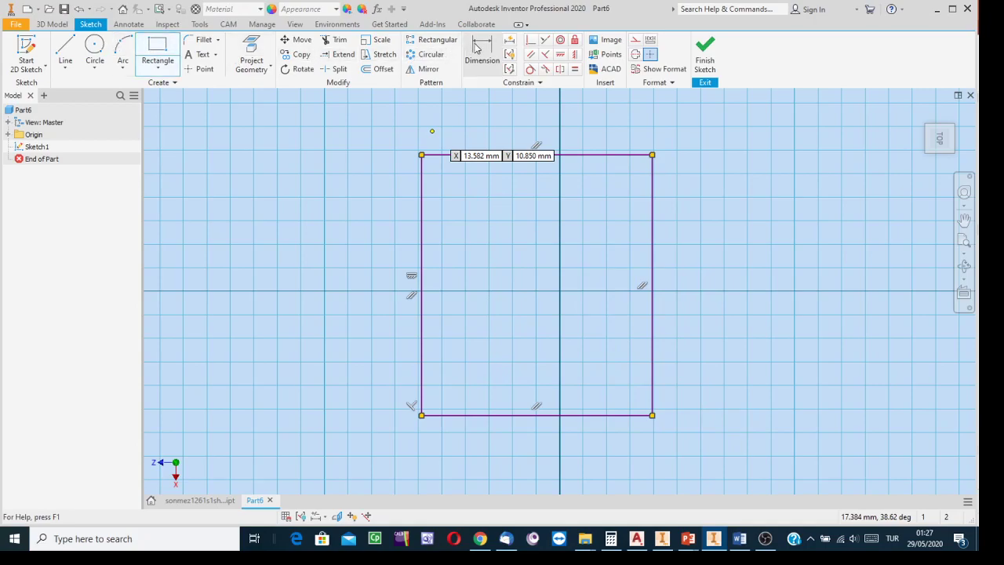
- Dimension the rectangle's lower horizontal side and set its width to 44 mm
click(482, 51)
click(479, 418)
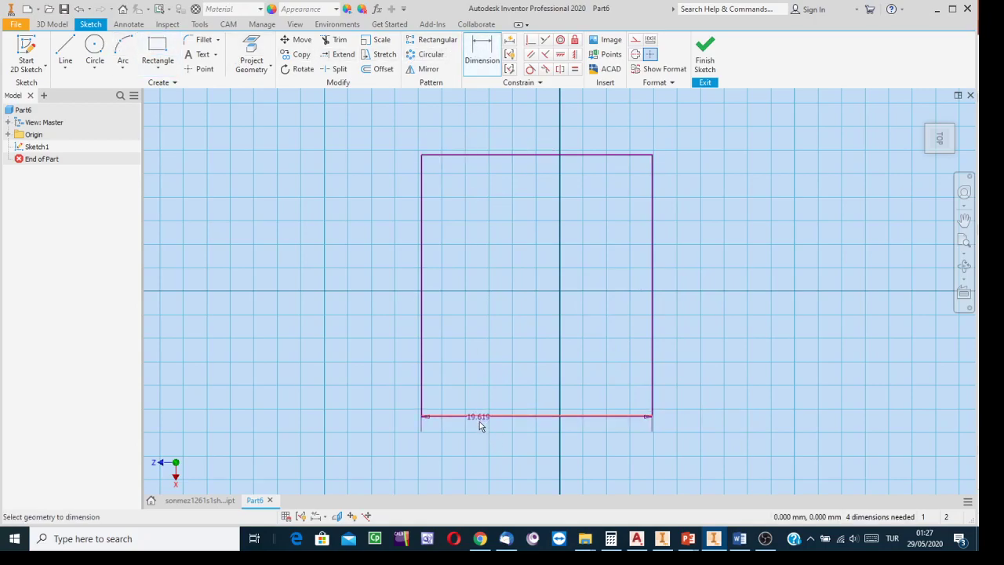
click(482, 450)
text(44)
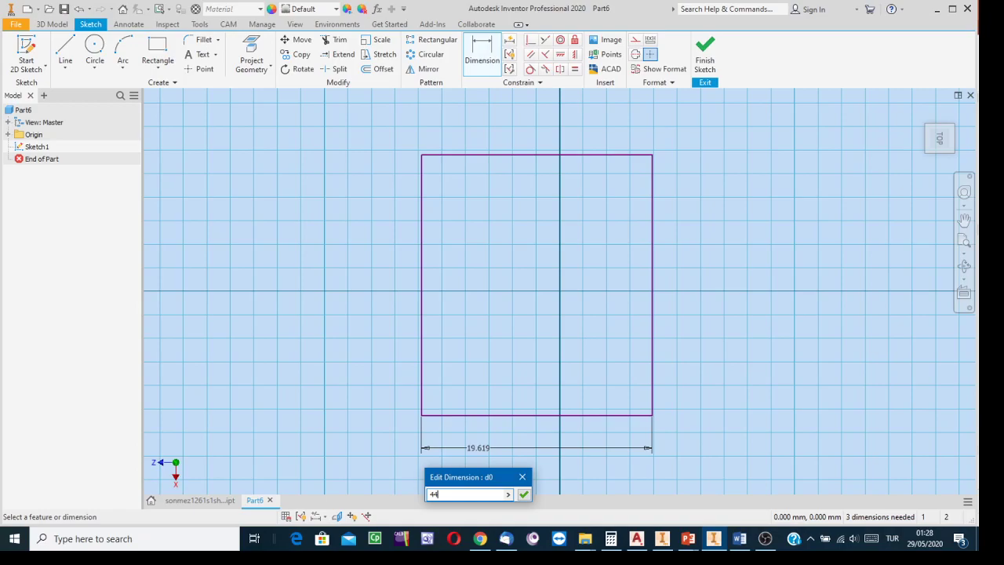
key(Return)
- Dimension the rectangle's height between its upper and lower edges at 80 mm and finish the sketch
scroll(863, 360, down, 5)
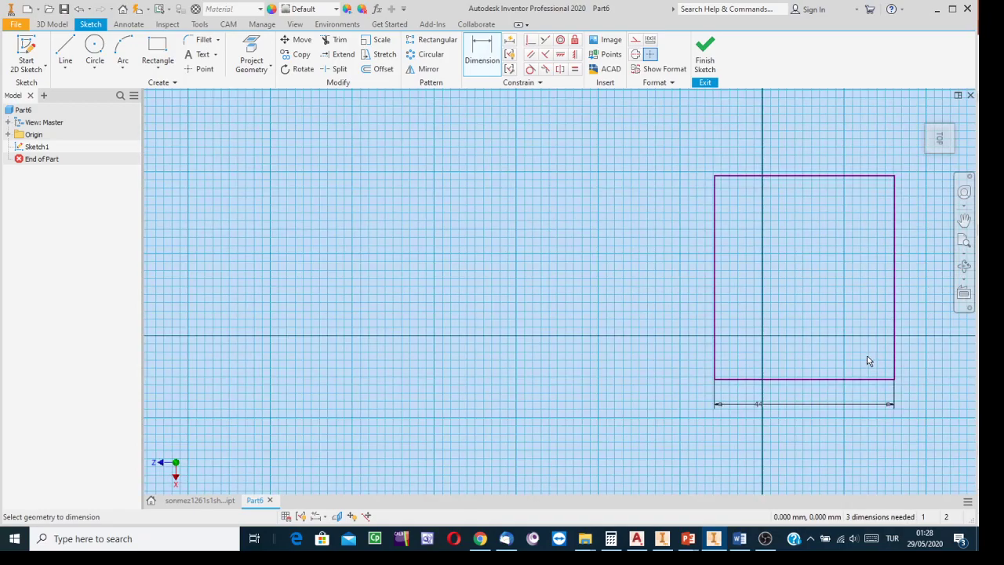
middle_drag(848, 370, 589, 349)
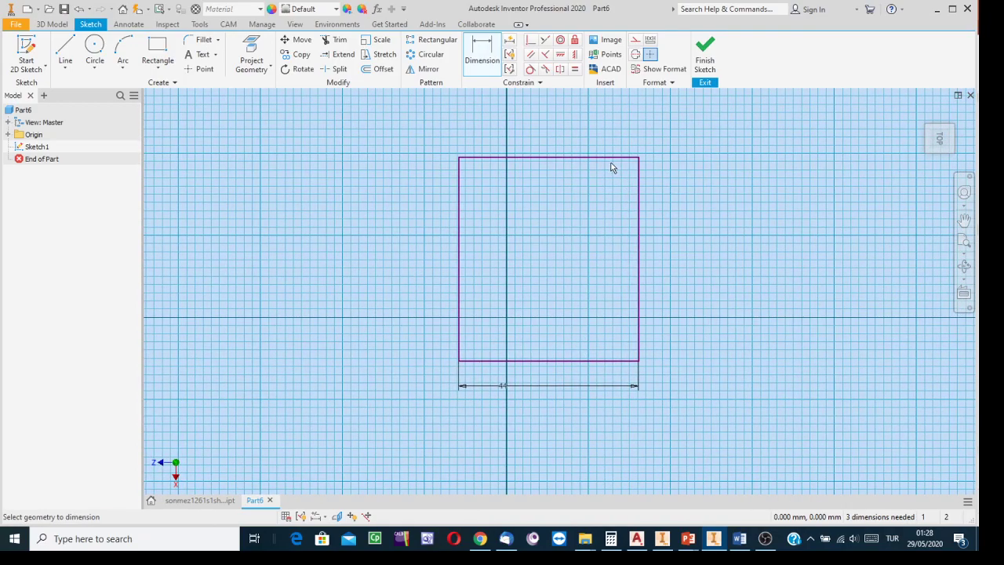
click(605, 159)
click(628, 361)
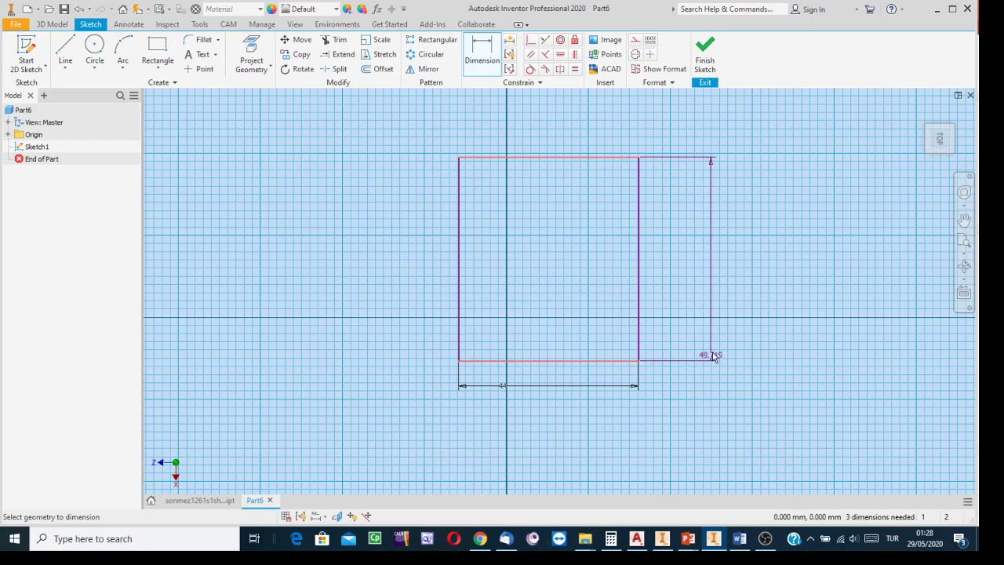
click(693, 265)
text(8)
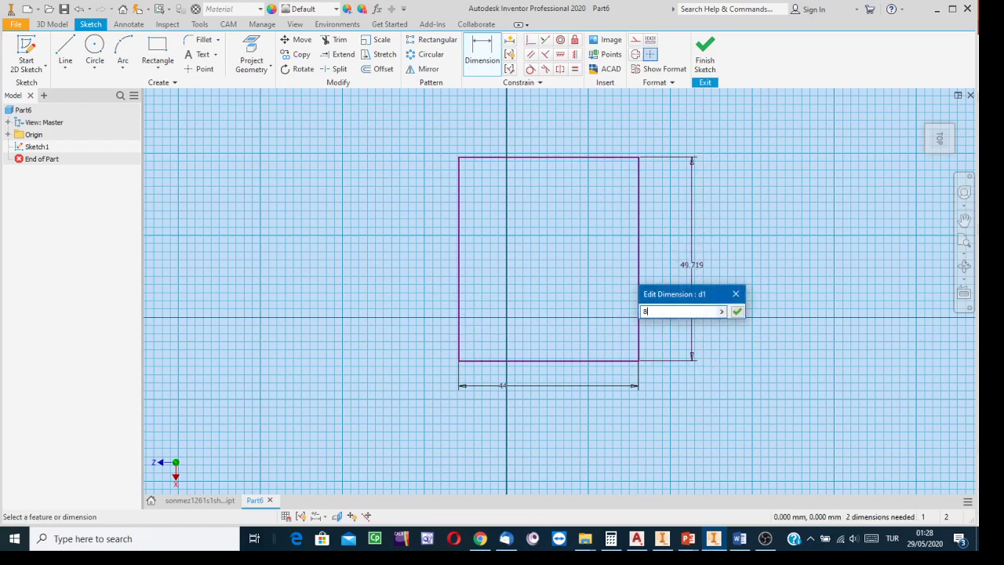
text(0)
key(Return)
scroll(701, 265, down, 4)
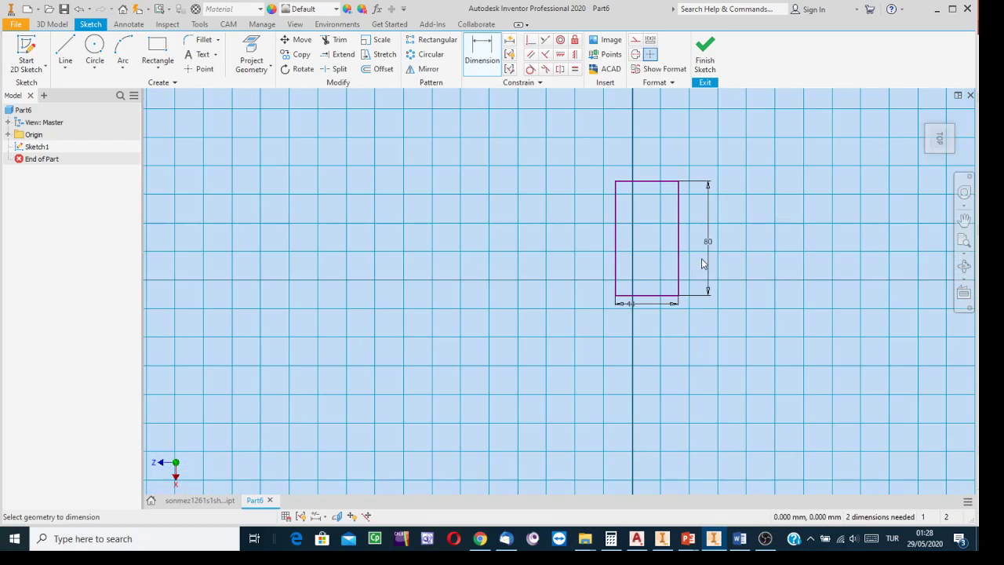
click(715, 62)
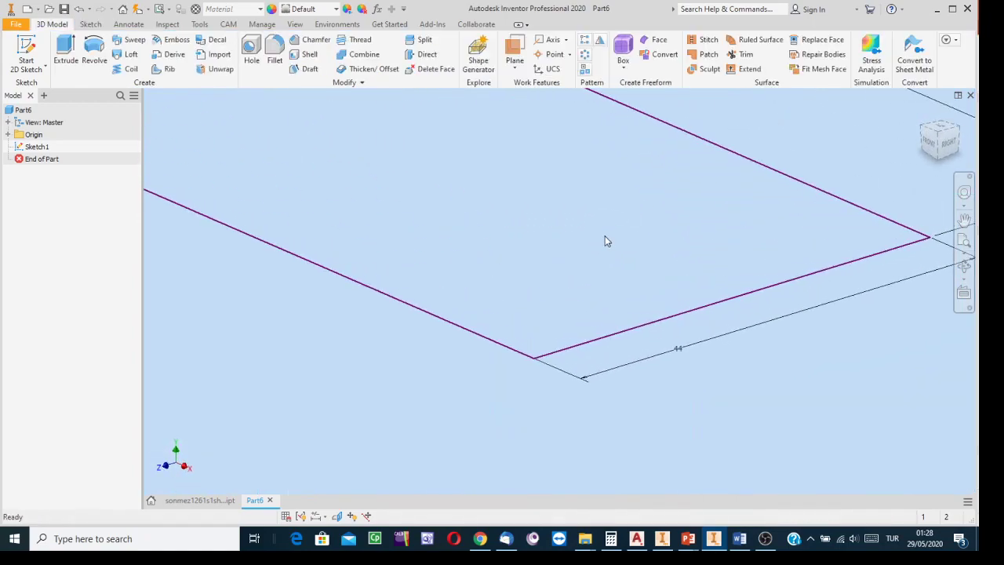
- Start extruding the 80 x 44 mm rectangle and switch to rivetsasus.ppt in PowerPoint to check the s1 formula for the double-cover butt joint
middle_drag(603, 234, 585, 338)
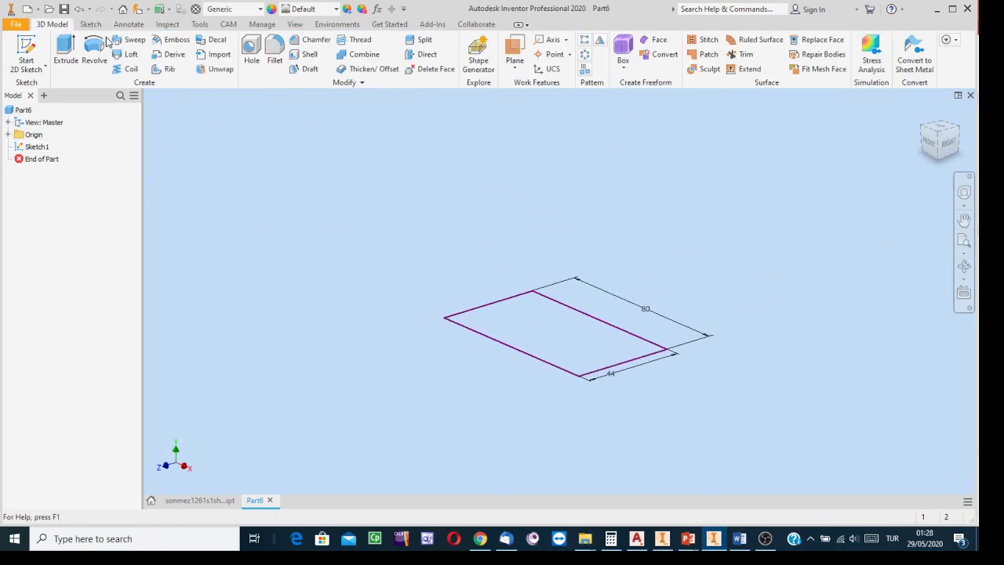
click(72, 51)
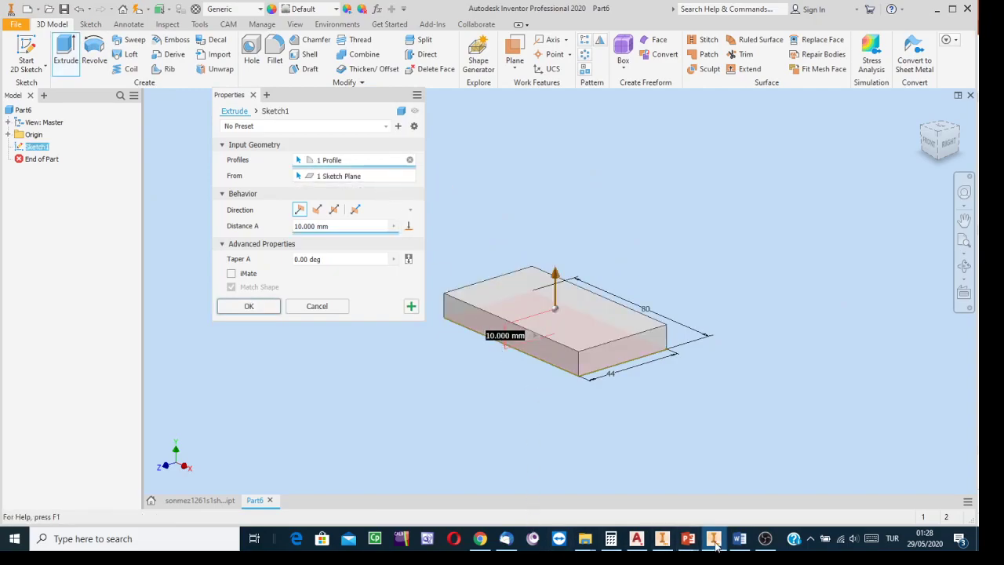
mouse_move(687, 539)
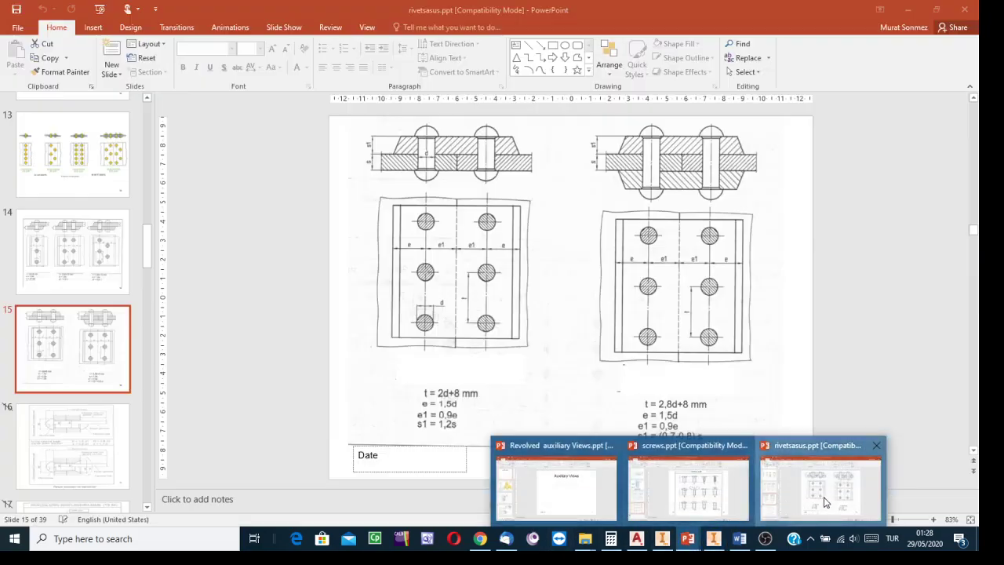
click(780, 494)
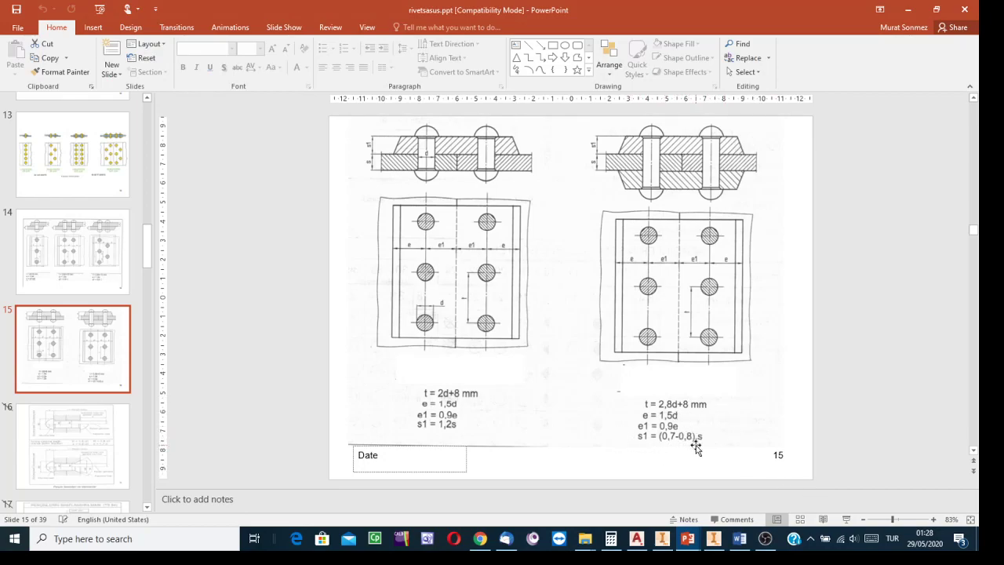
right_click(557, 380)
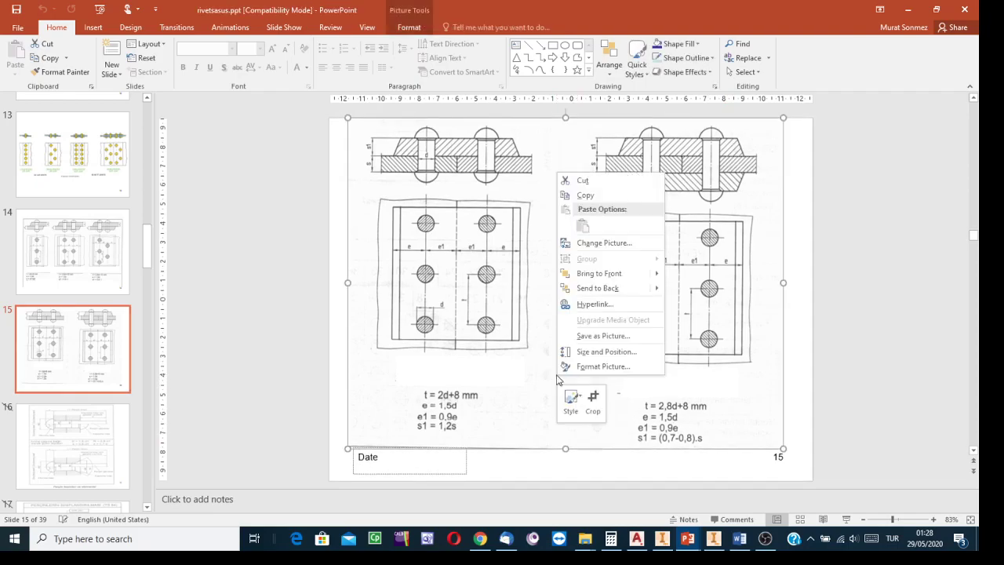
click(594, 335)
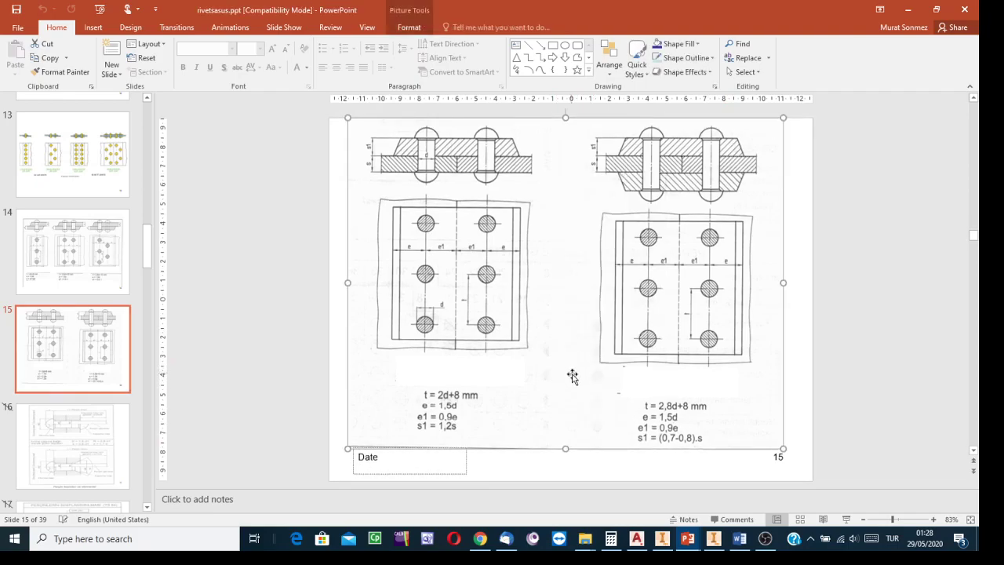
- Calculate the cover plate thickness as 4 × 0.8 in Calculator and clear the display
click(611, 538)
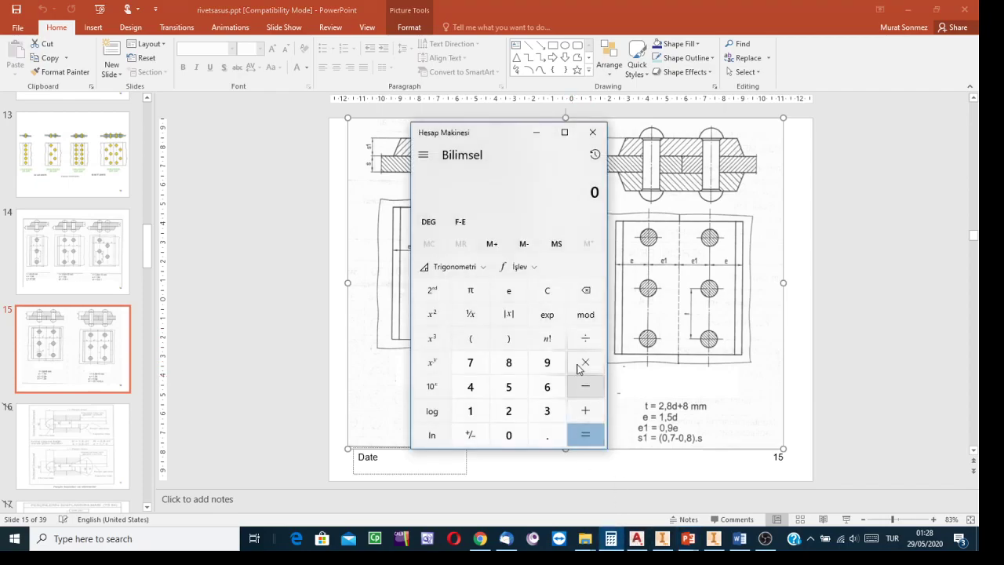
click(473, 388)
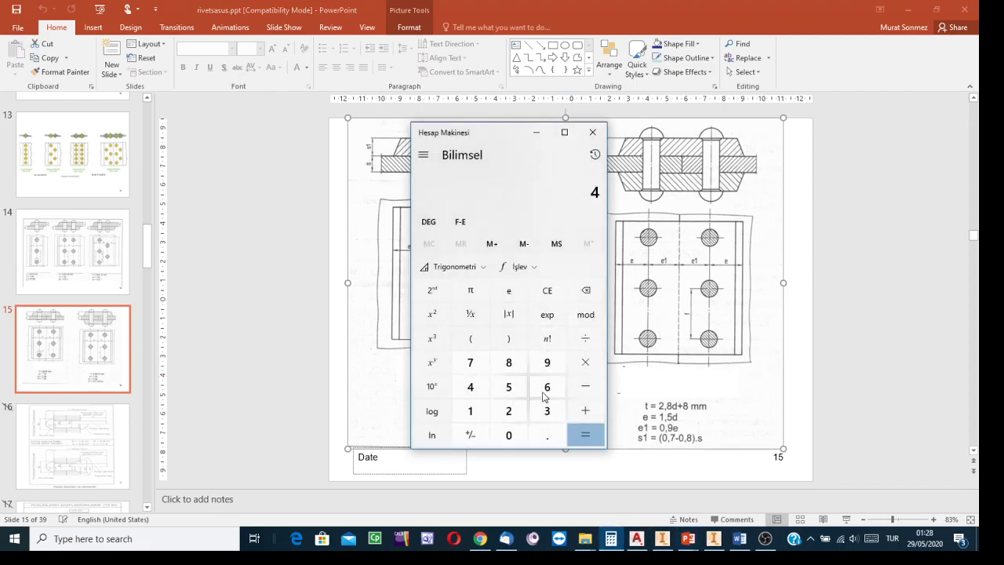
click(547, 435)
click(509, 363)
click(585, 438)
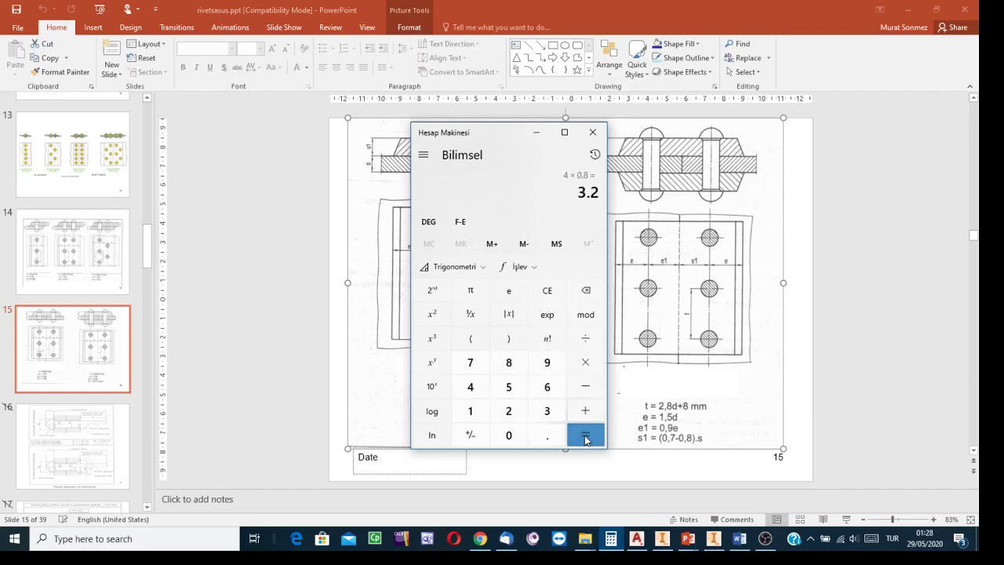
key(Escape)
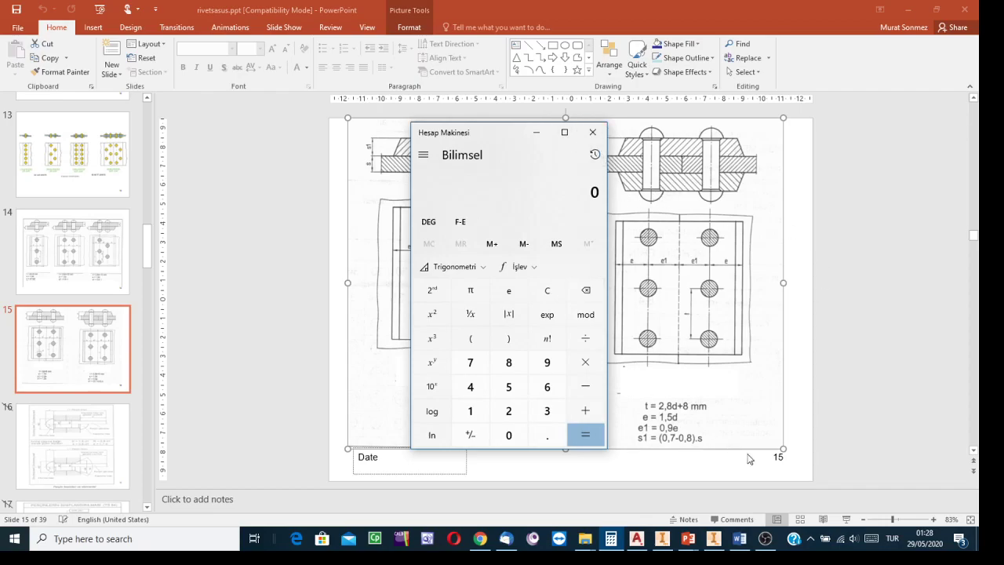
- Return to Inventor and extrude the rectangle profile 3.2 mm
click(865, 448)
click(714, 538)
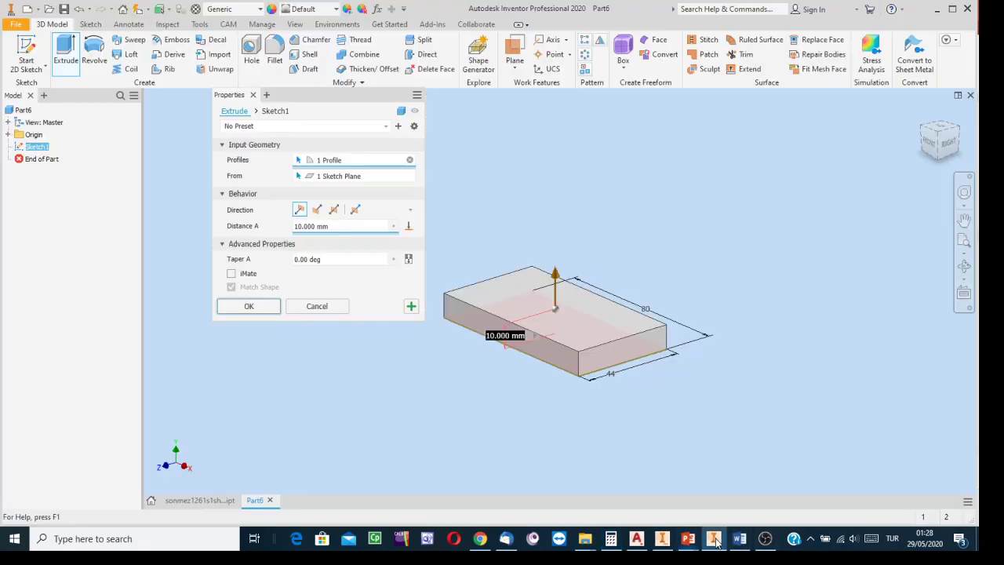
click(321, 225)
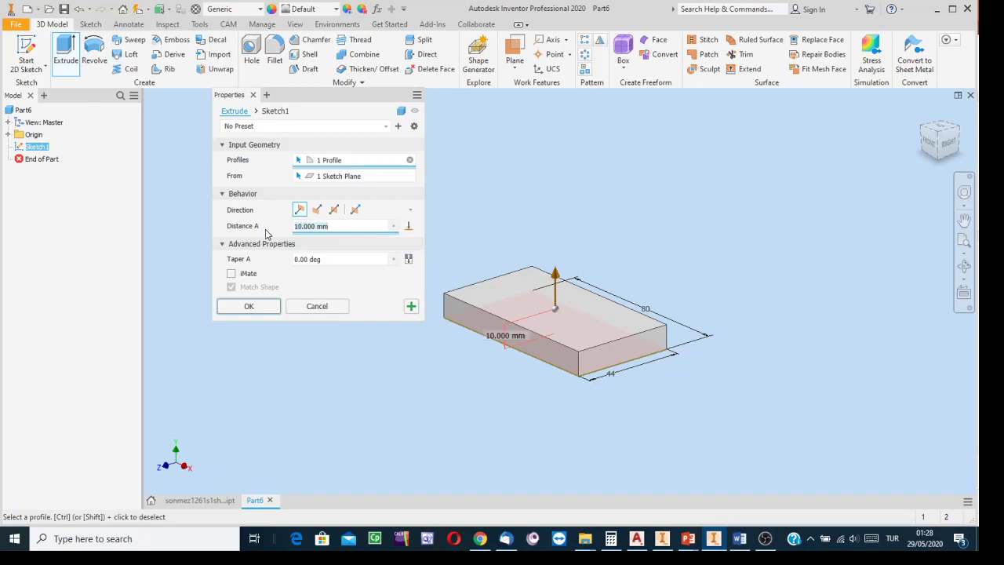
text(3)
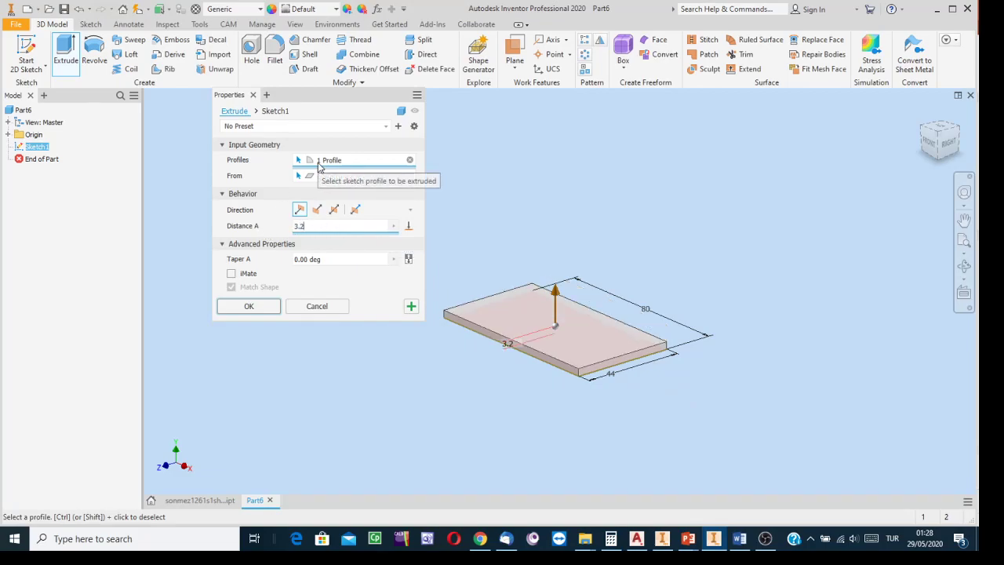
text(.2)
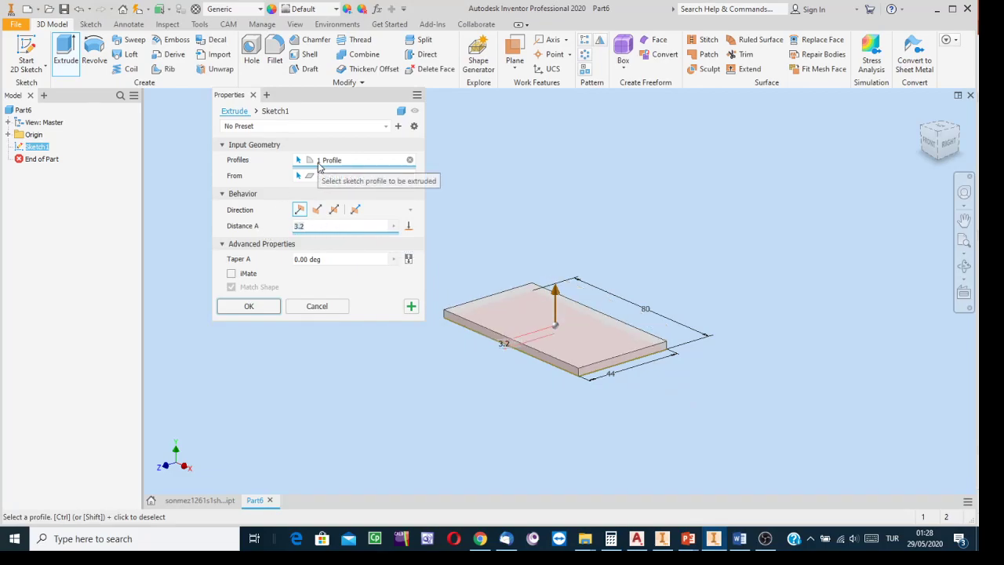
click(251, 307)
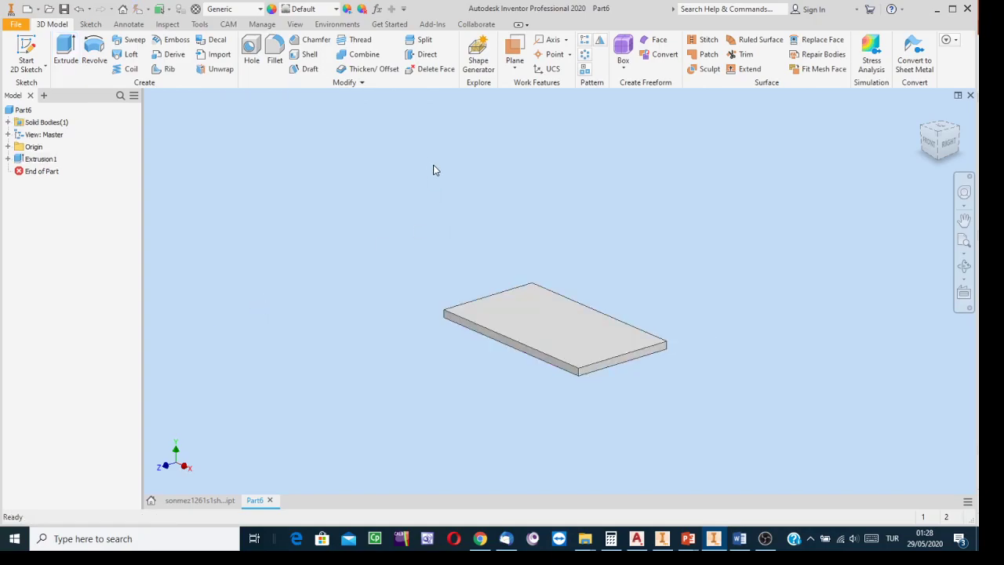
- Assign the Steel, Mild material from the Inventor Material Library to the plate and close the Material Browser
right_click(200, 12)
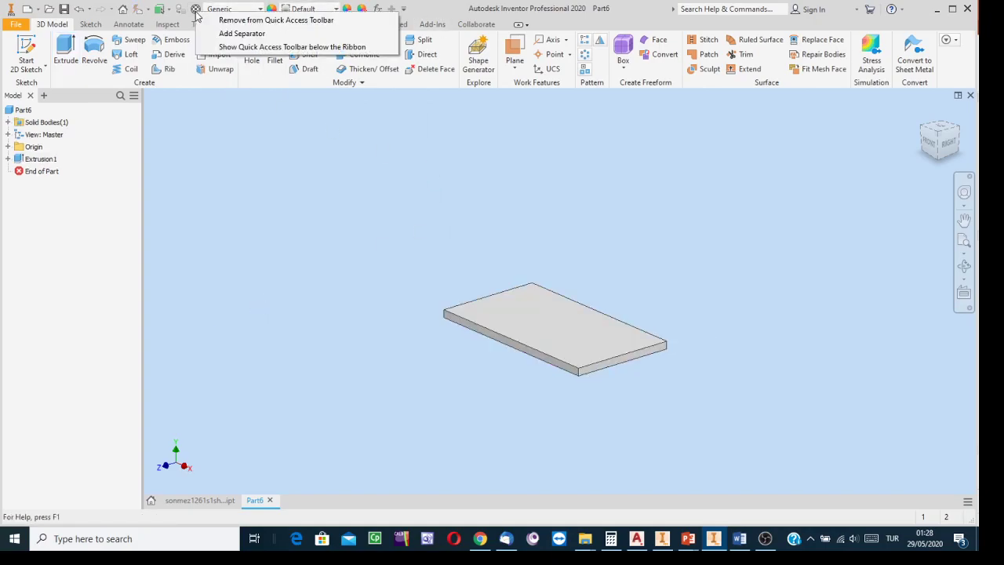
click(194, 10)
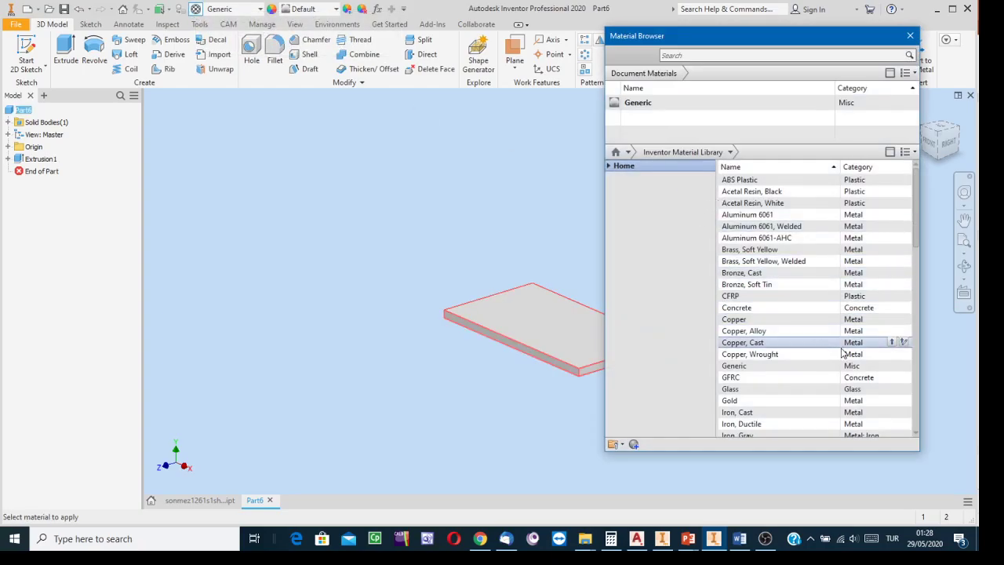
scroll(796, 337, down, 8)
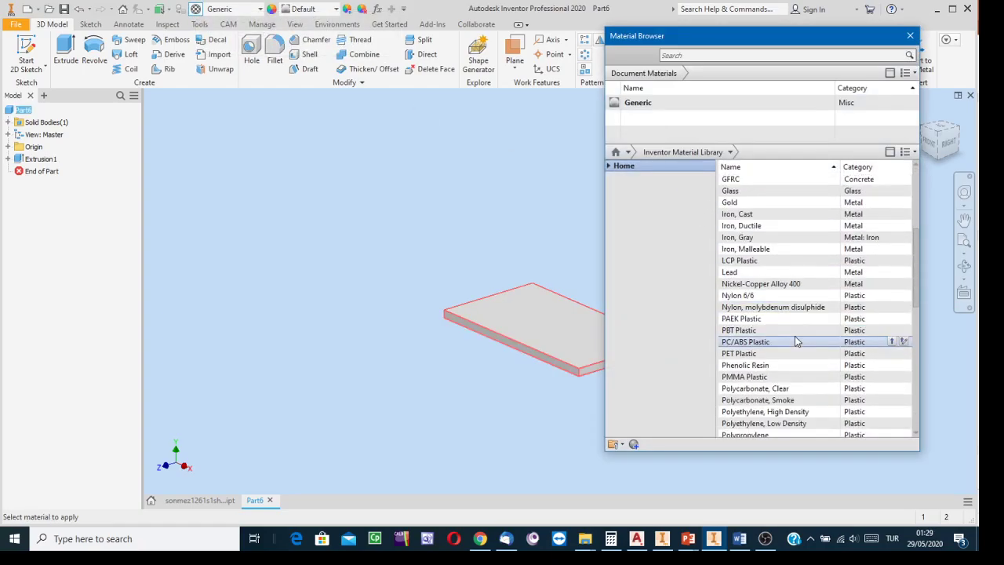
scroll(794, 343, down, 7)
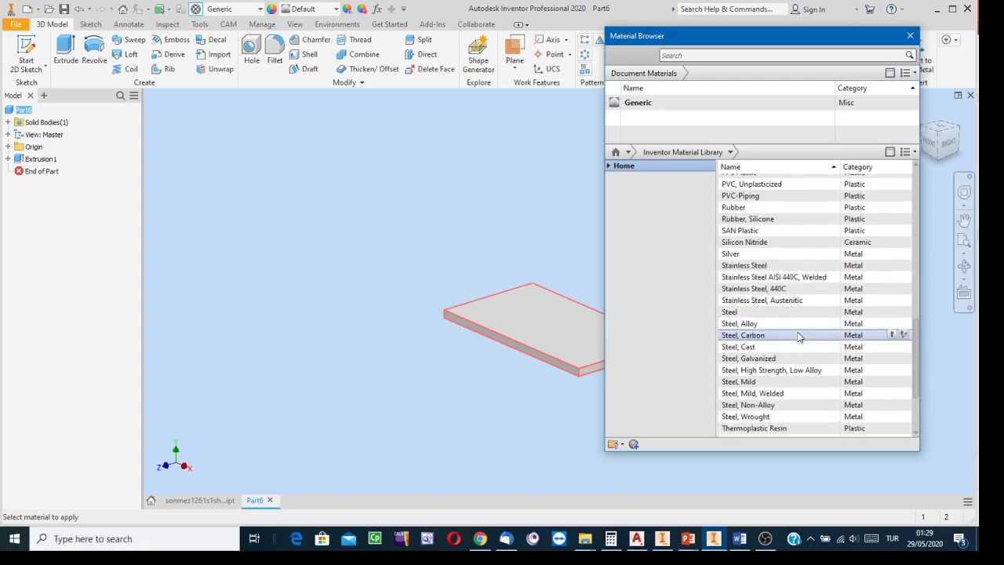
right_click(761, 383)
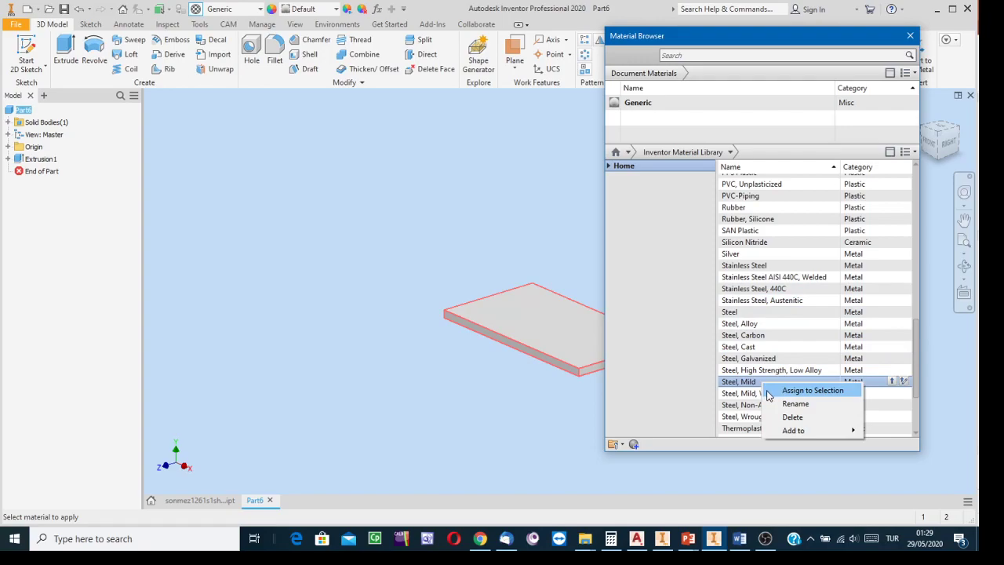
click(808, 390)
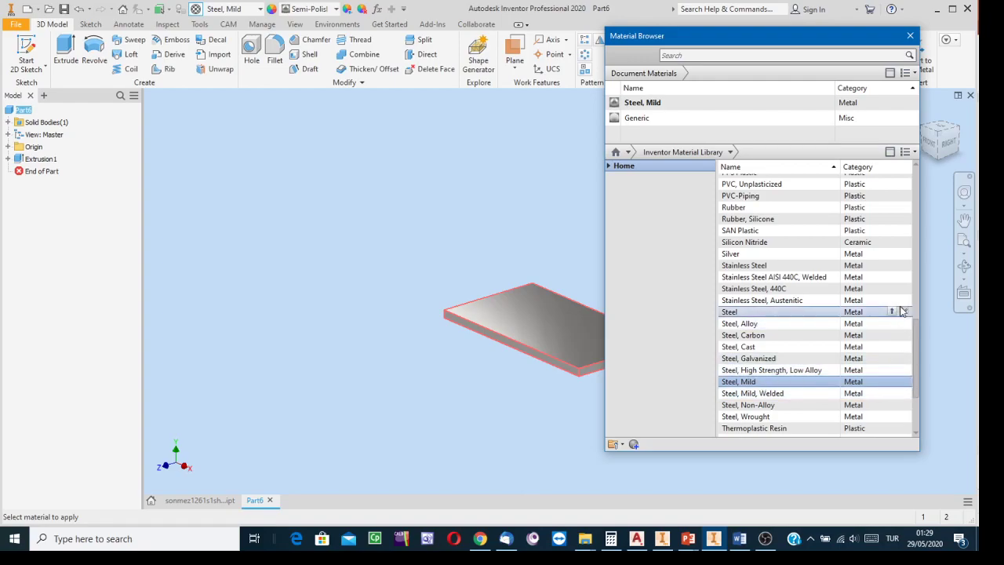
click(911, 36)
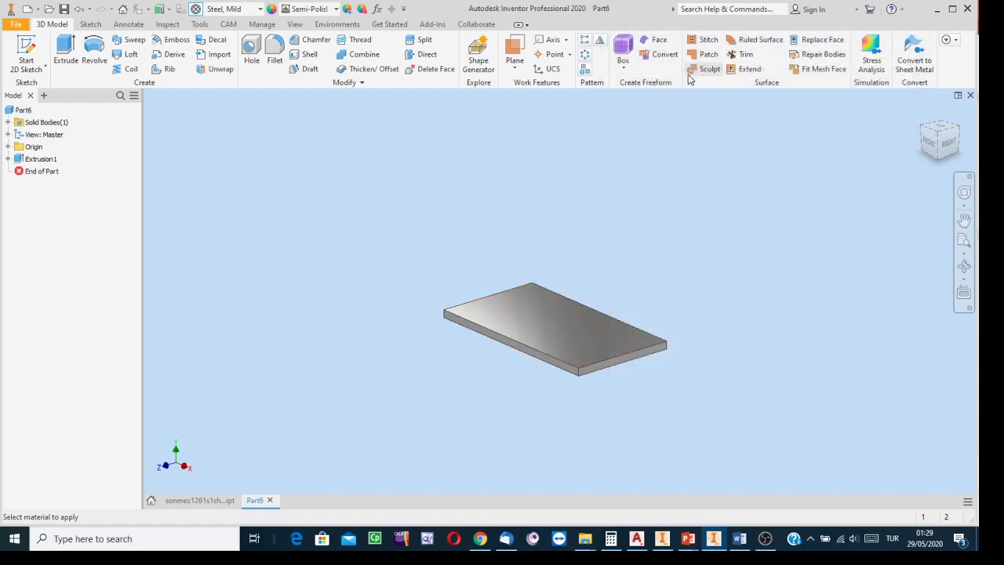
- Save the plate as a new part file, named with the surname-and-number prefix followed by s1gusset1may28
click(10, 26)
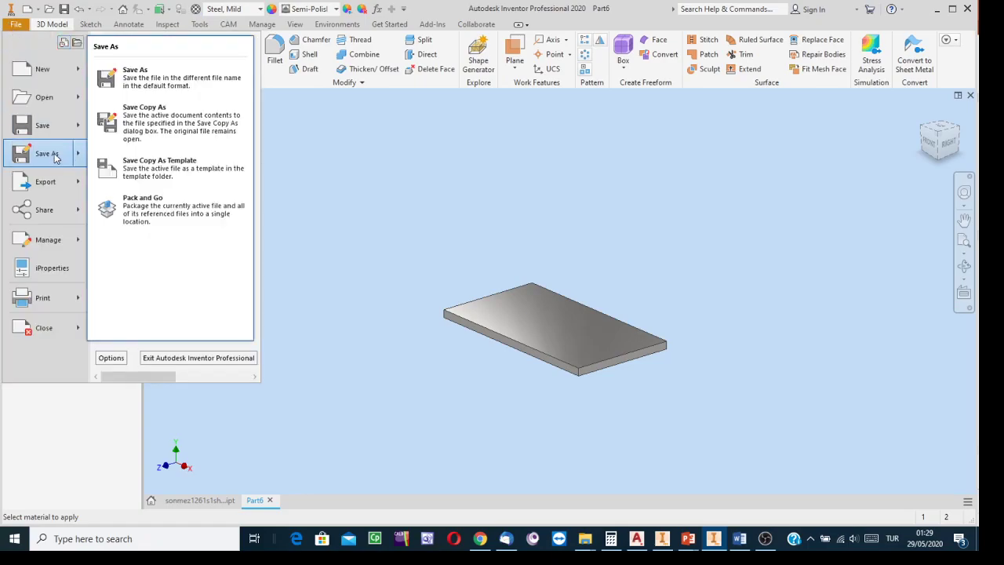
click(49, 154)
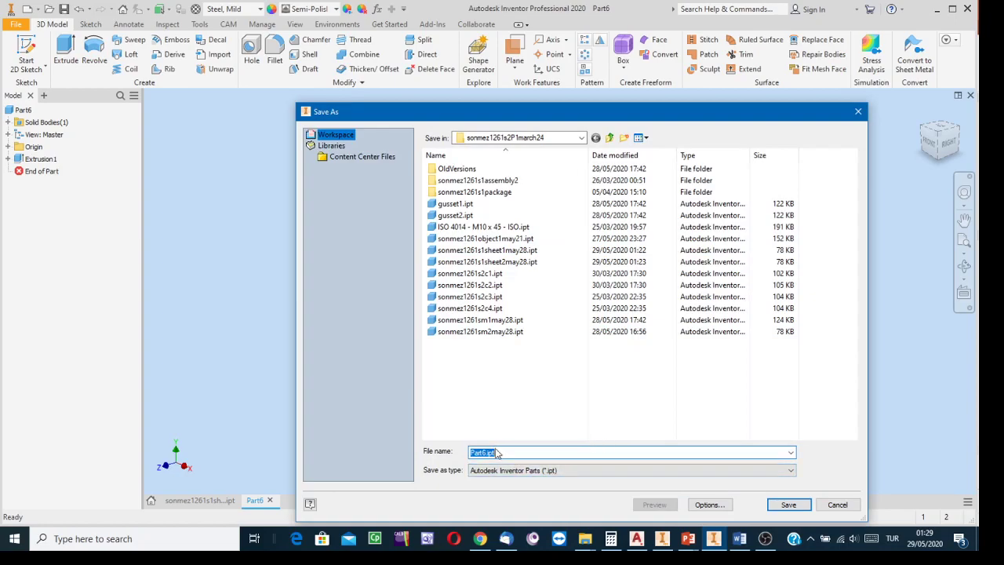
text(sonme)
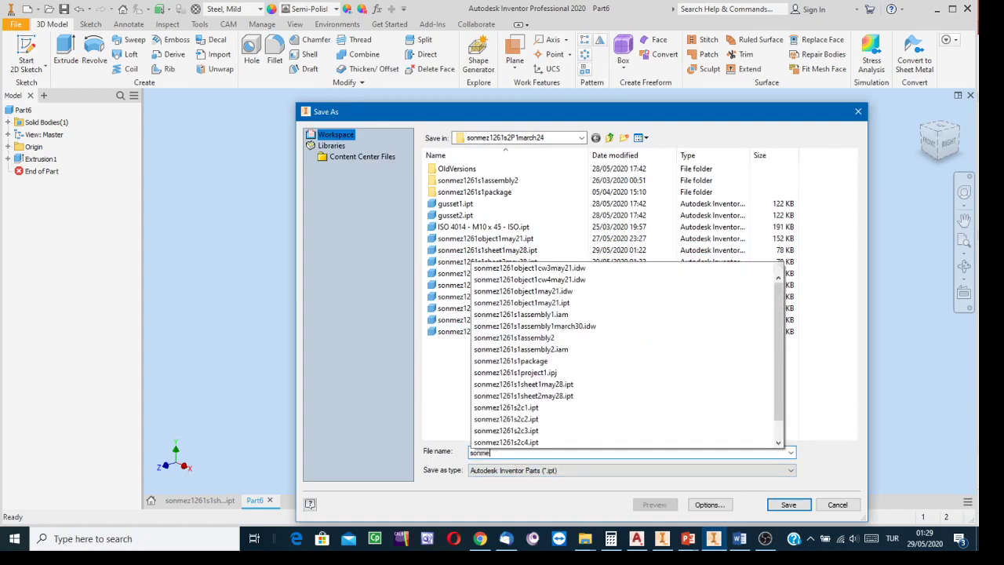
text(z1261s1)
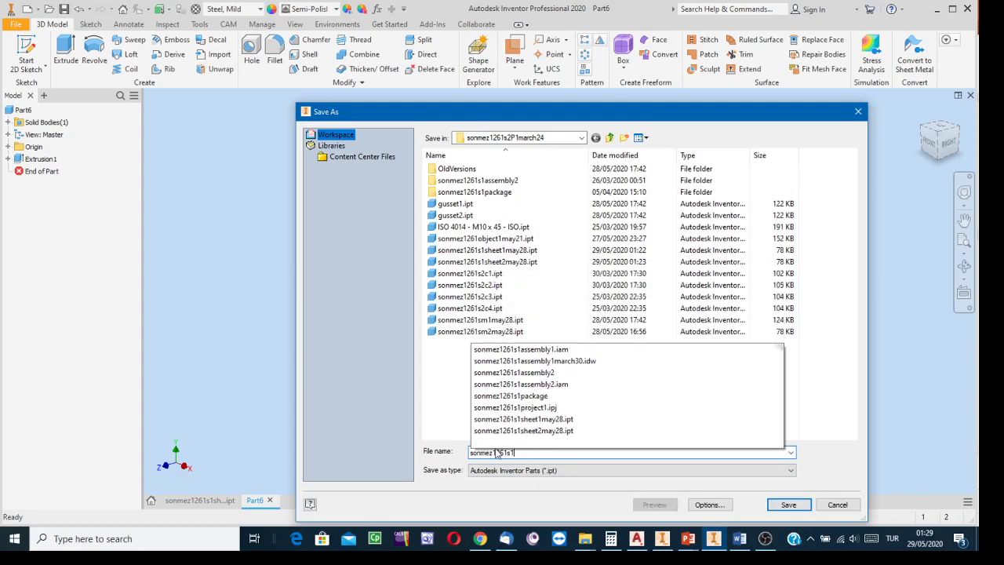
text(gusset1may28)
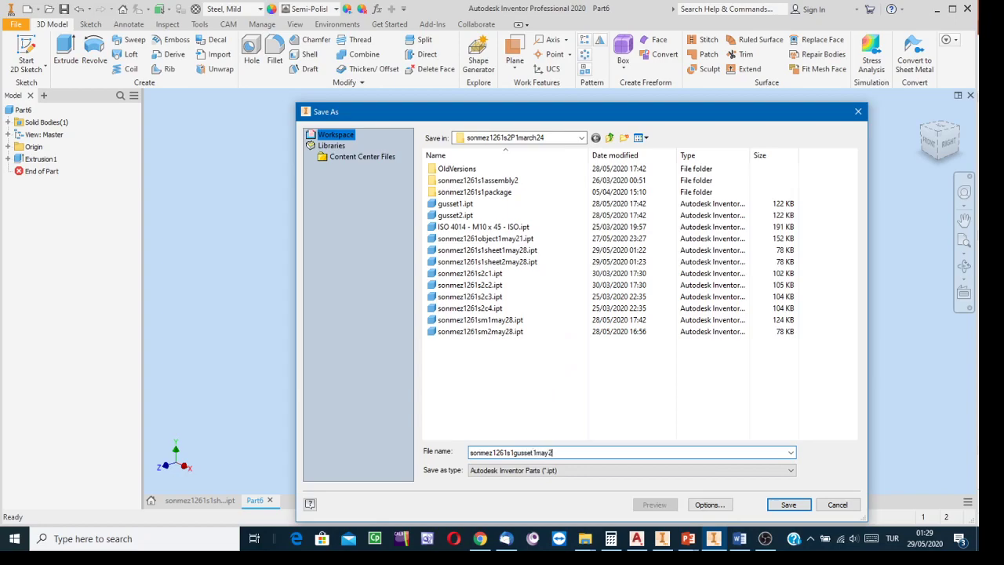
click(788, 506)
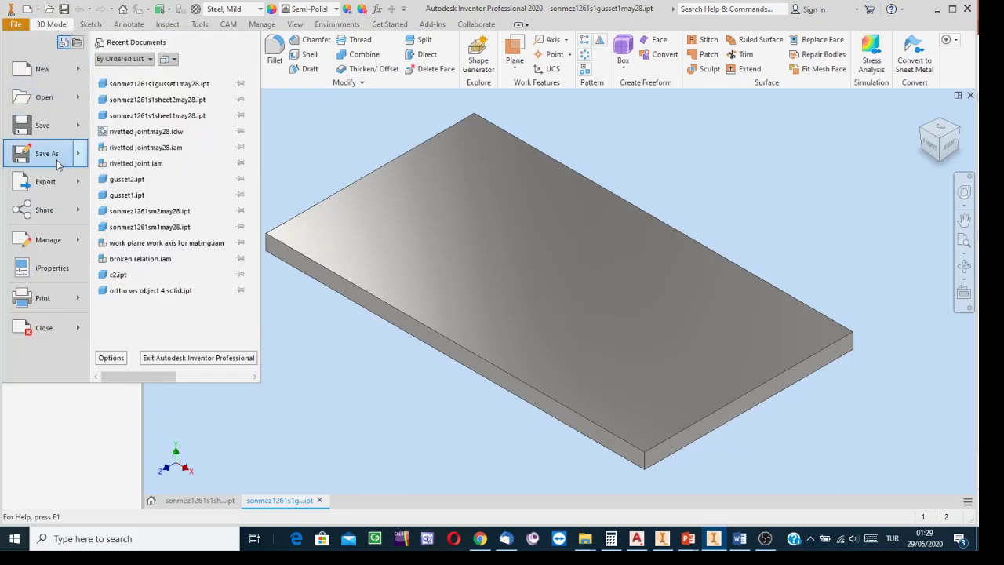
- Save the same plate under a second file name, replacing gusset1 with gusset2 in the name
click(48, 154)
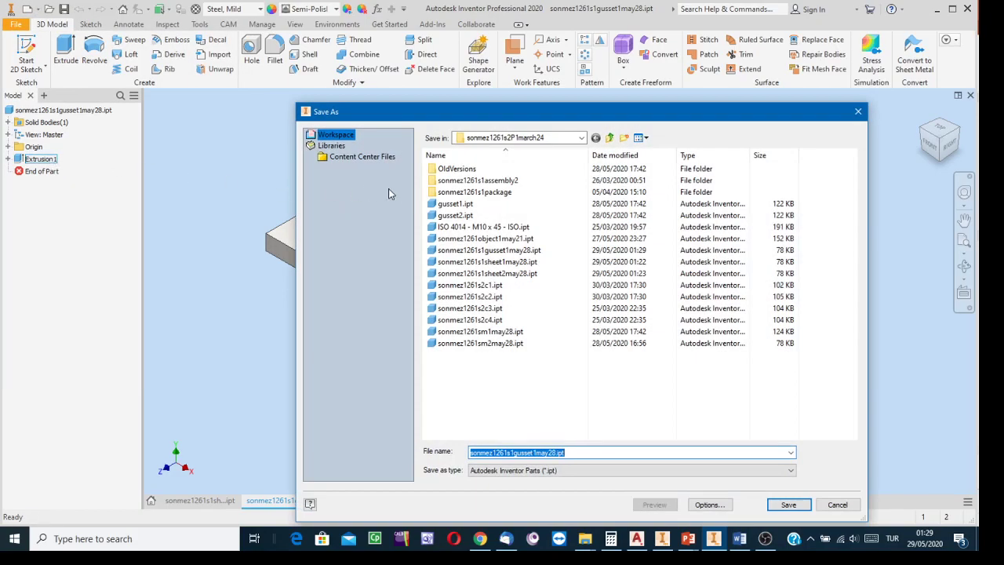
click(536, 453)
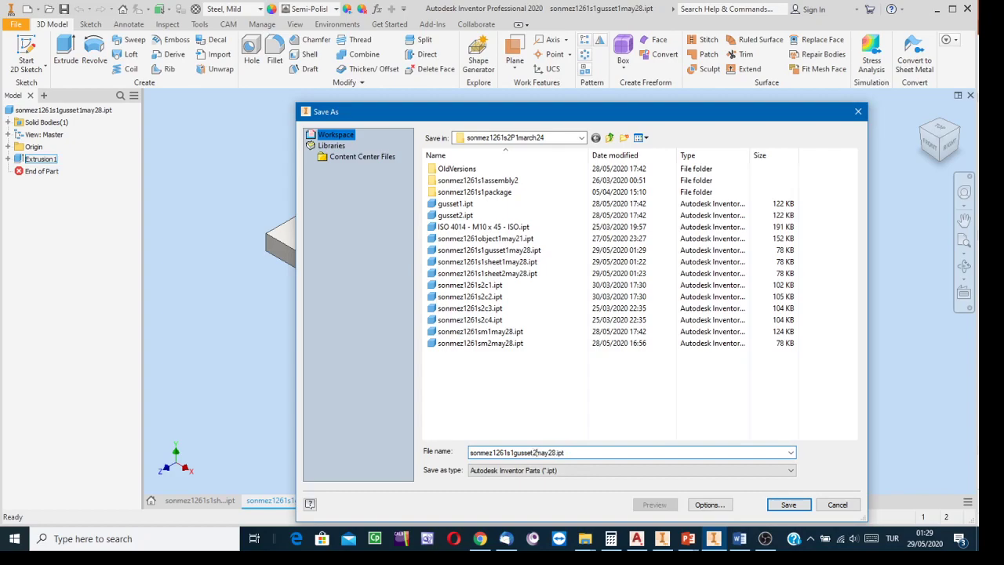
click(789, 505)
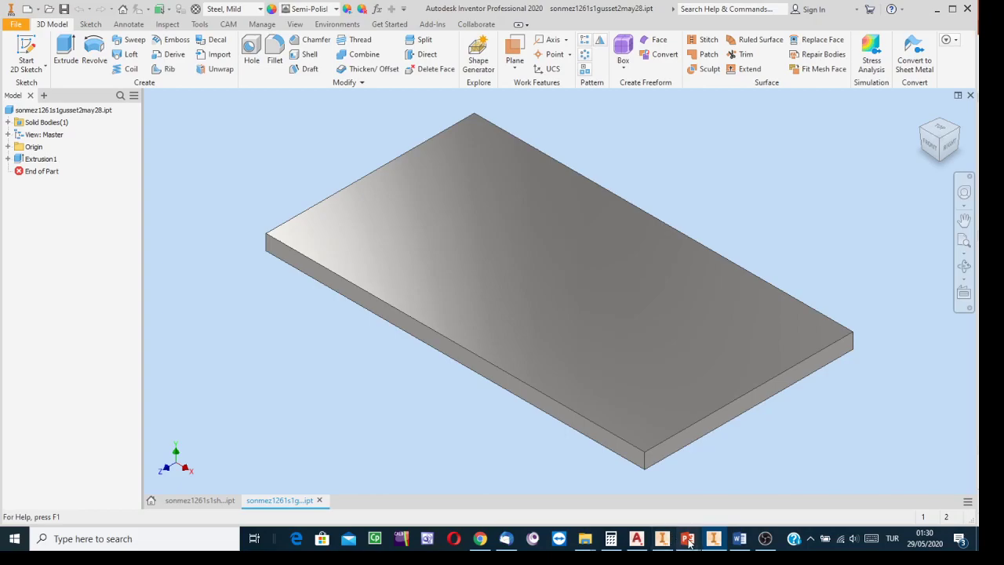
- Examine the riveted lap and butt joint layouts and the rivet spacing formulas on slides 13 to 15 of rivetsasus.ppt in PowerPoint
mouse_move(689, 541)
click(800, 506)
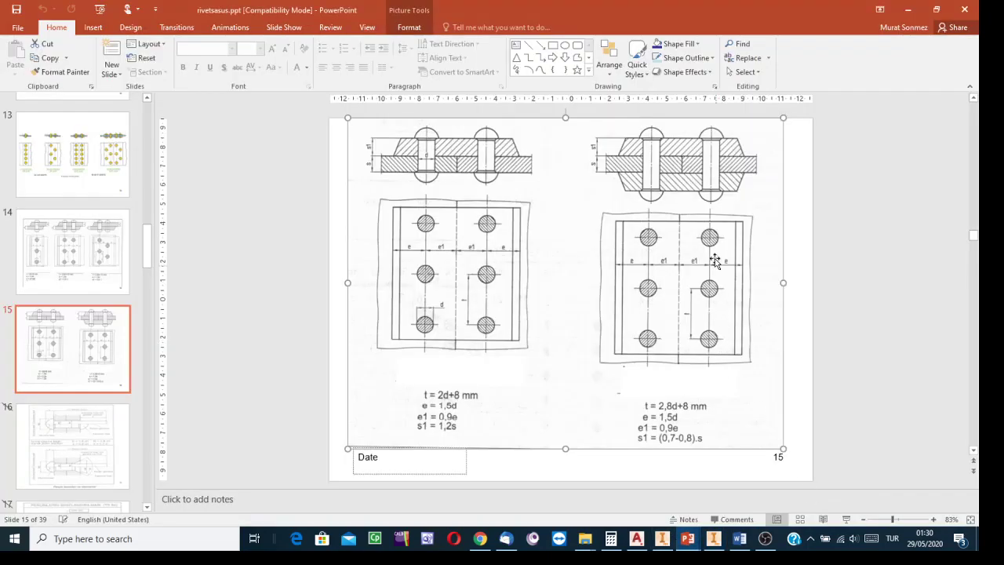
scroll(640, 313, up, 3)
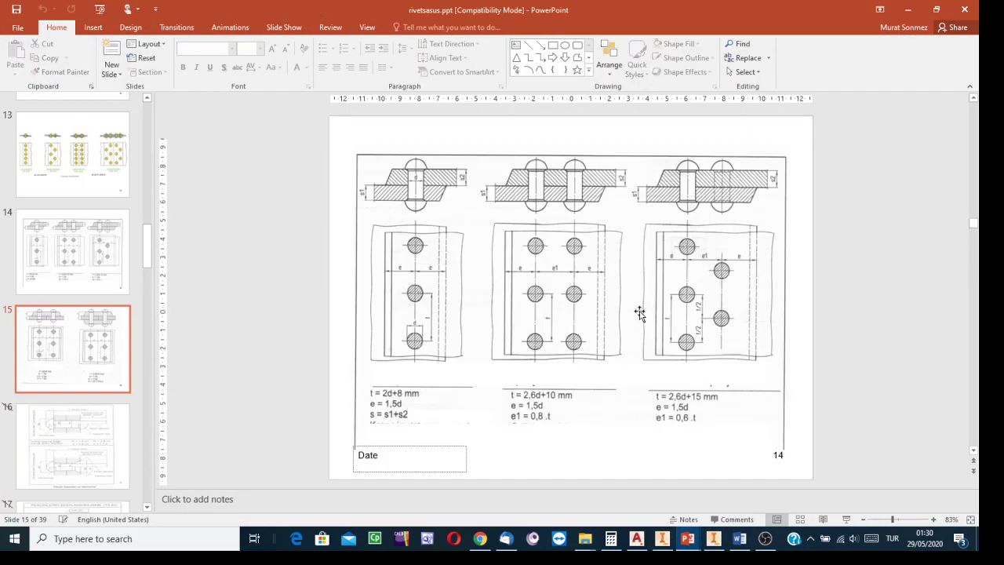
scroll(640, 313, up, 3)
scroll(654, 320, down, 1)
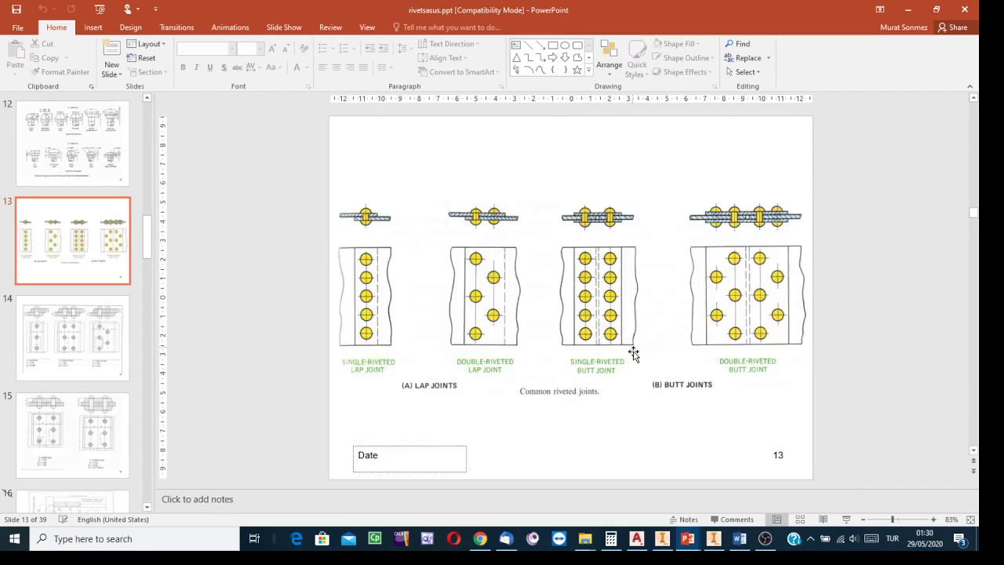
scroll(634, 356, down, 1)
scroll(633, 357, up, 1)
scroll(593, 350, down, 1)
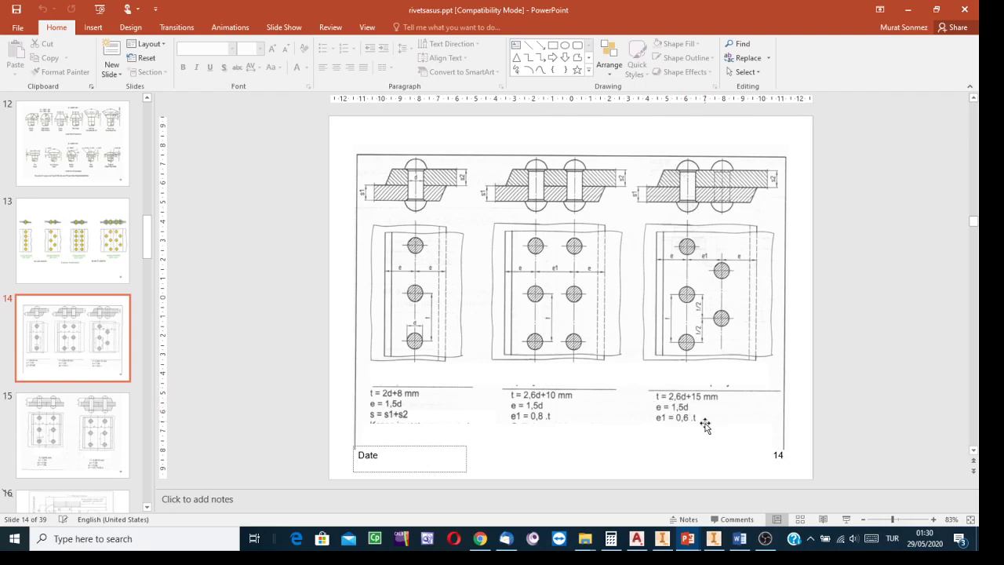
- Switch to the Windows calculator and compute the staggered double-row rivet pitch t as 2.6 × 8 + 15
click(610, 545)
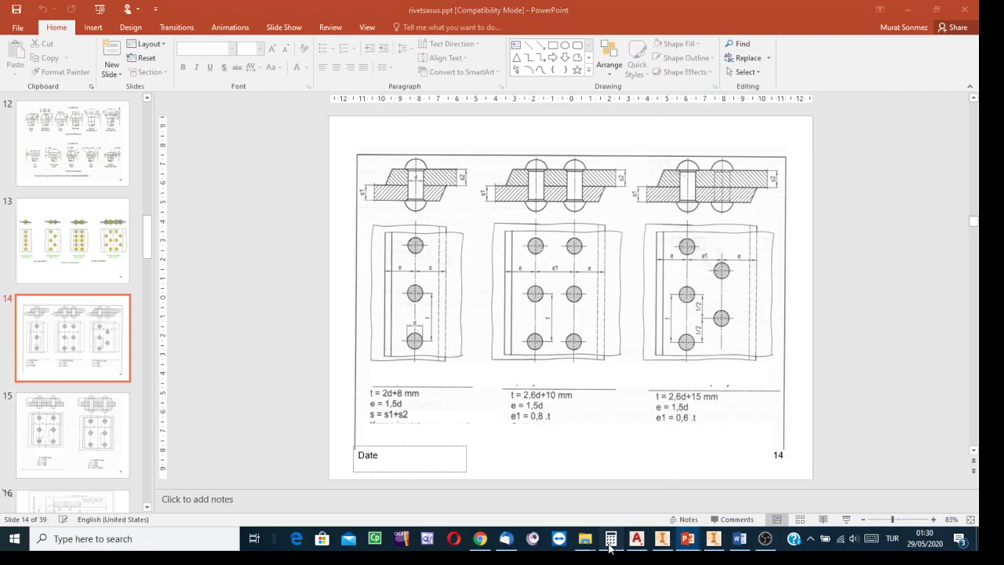
click(509, 412)
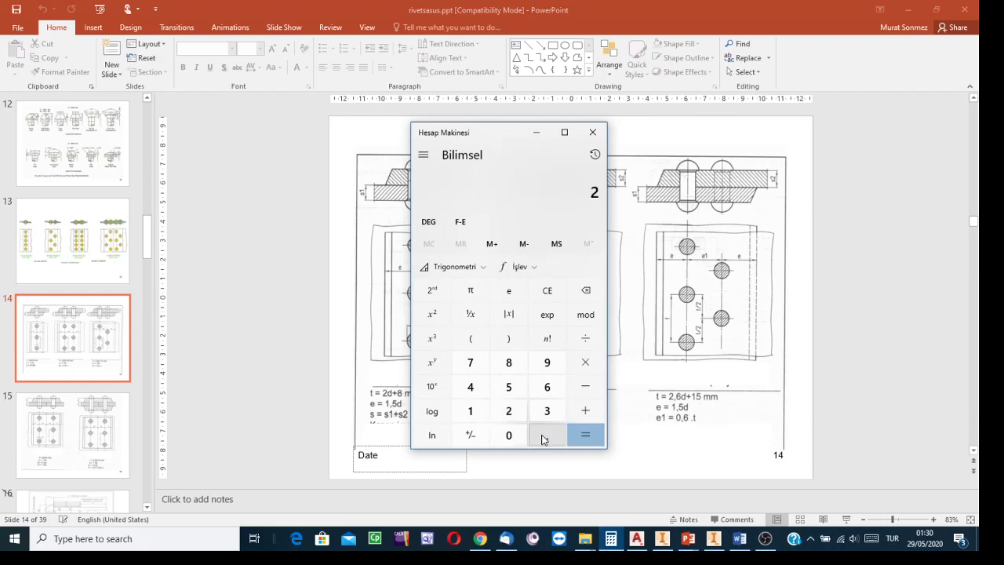
click(542, 438)
click(547, 388)
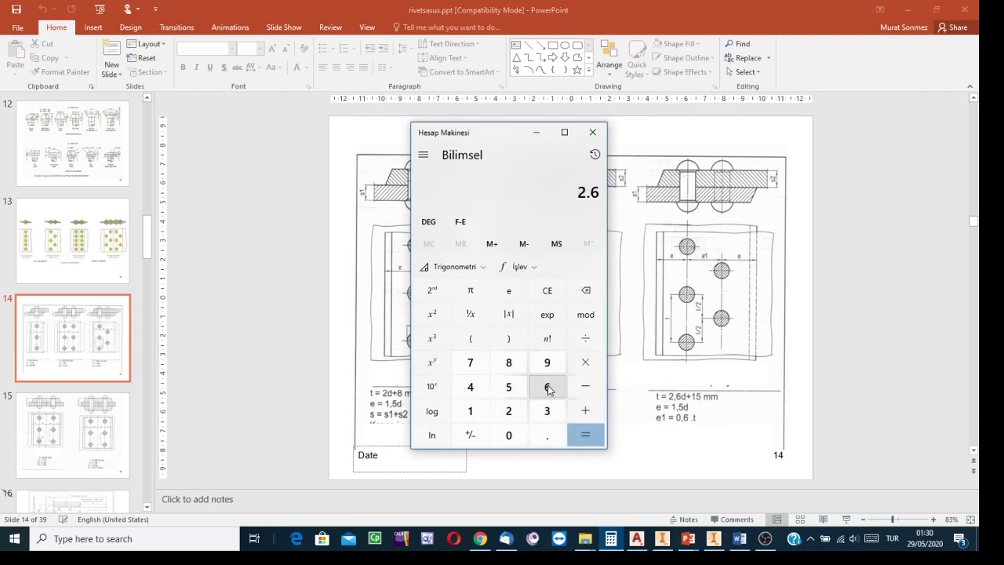
click(585, 364)
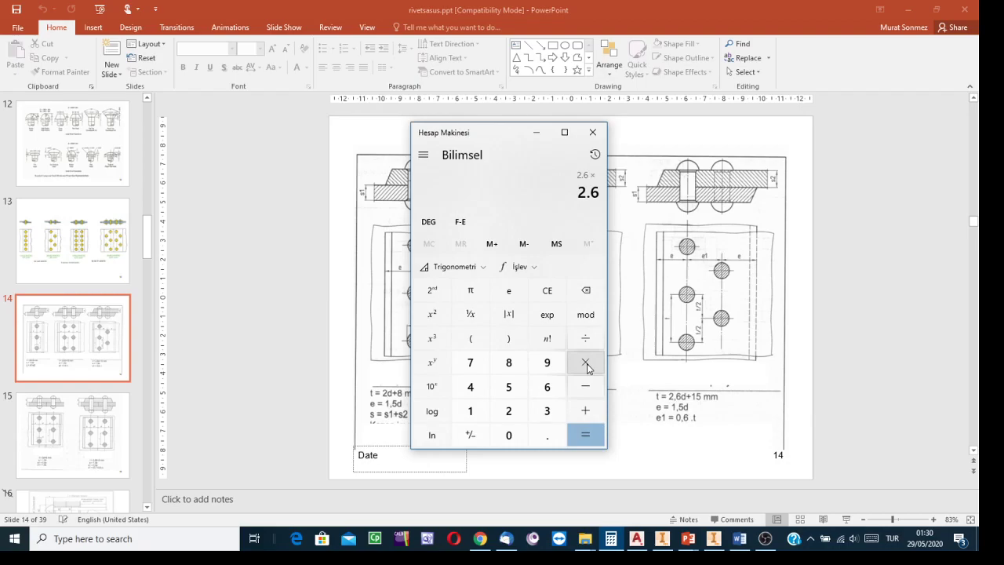
click(509, 362)
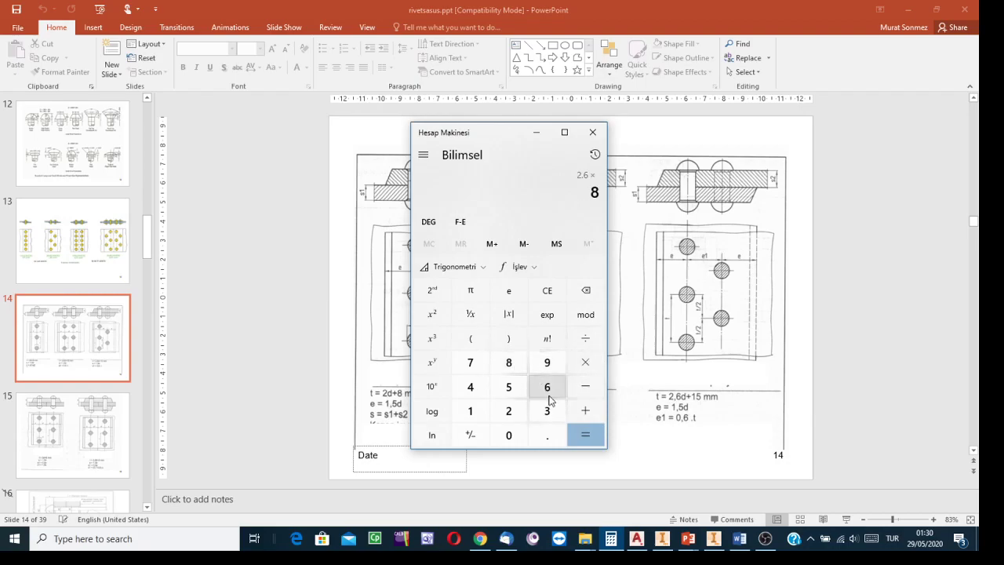
click(581, 434)
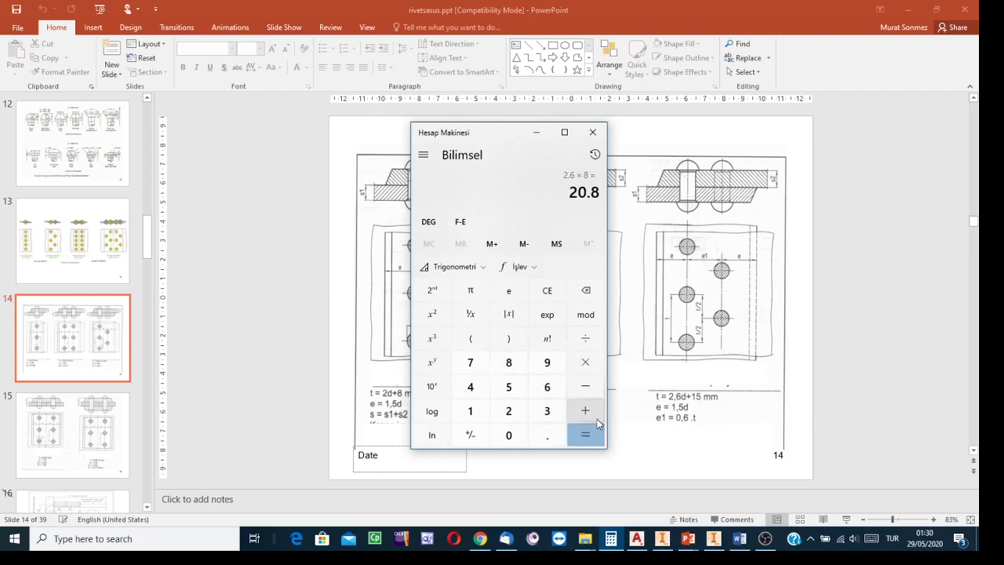
click(587, 412)
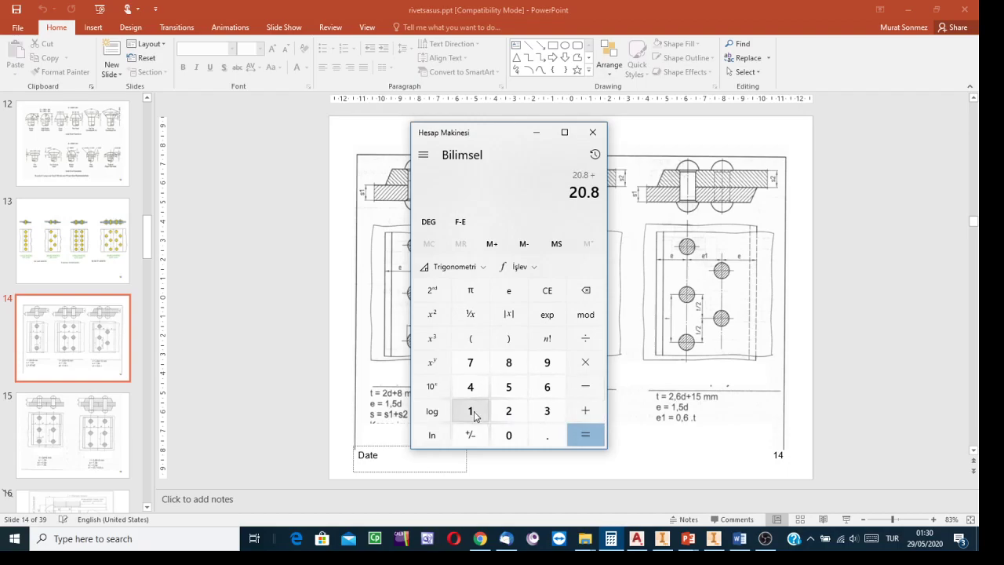
click(471, 411)
click(503, 392)
click(585, 438)
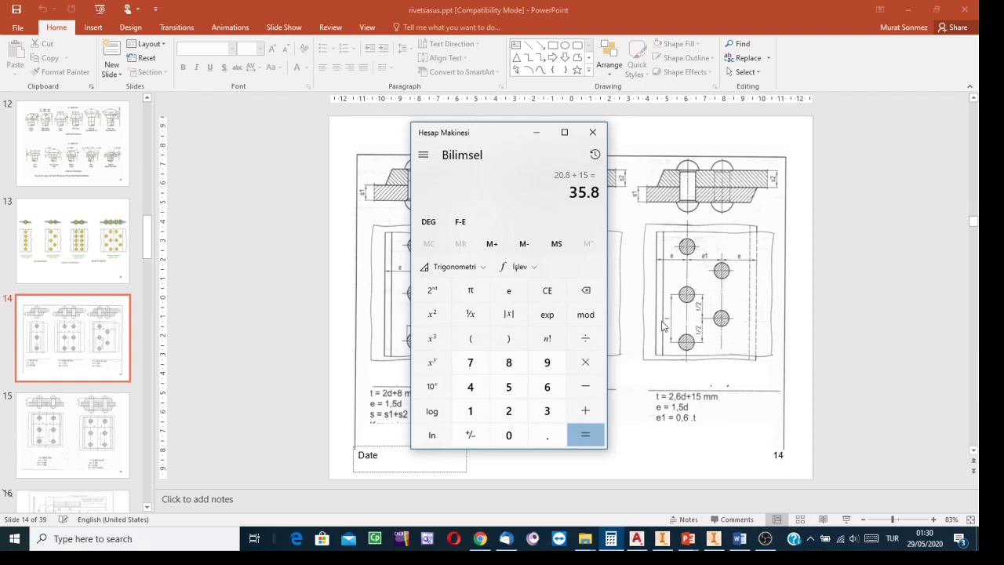
- Calculate the edge distance e as 1.5 × 8, and recheck the joint layouts and formulas on slides 13 to 15 in PowerPoint
click(471, 412)
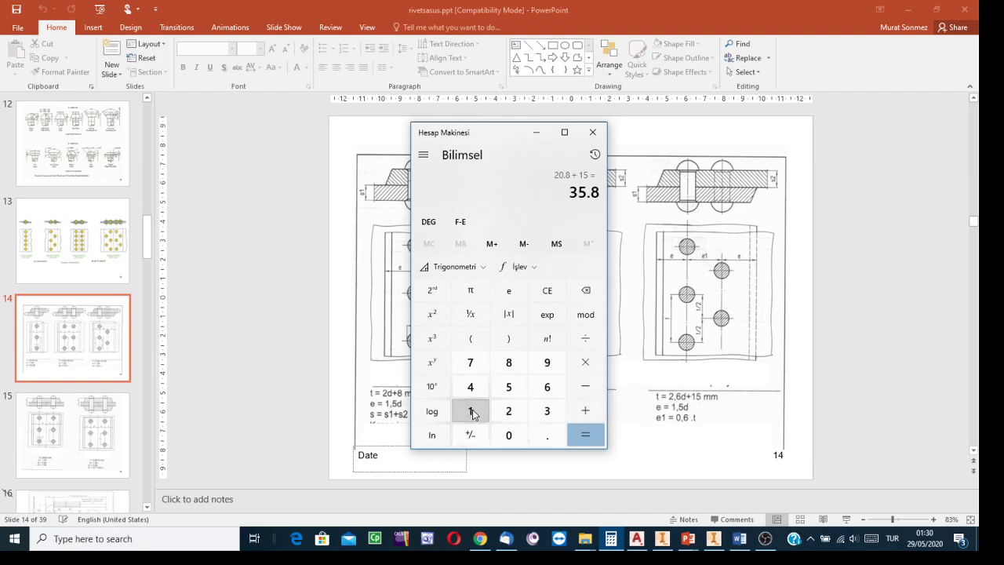
click(541, 434)
click(516, 396)
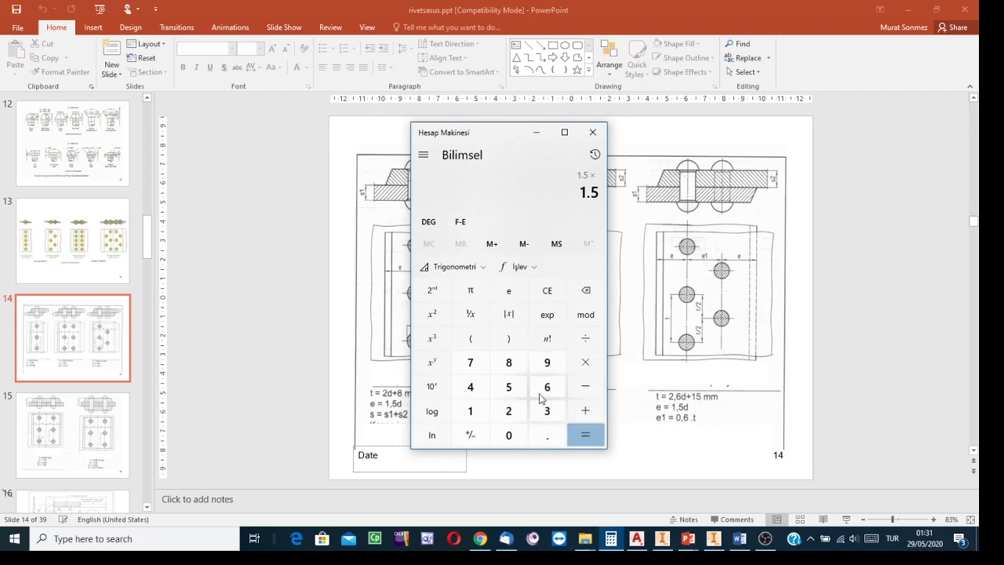
click(511, 363)
click(588, 440)
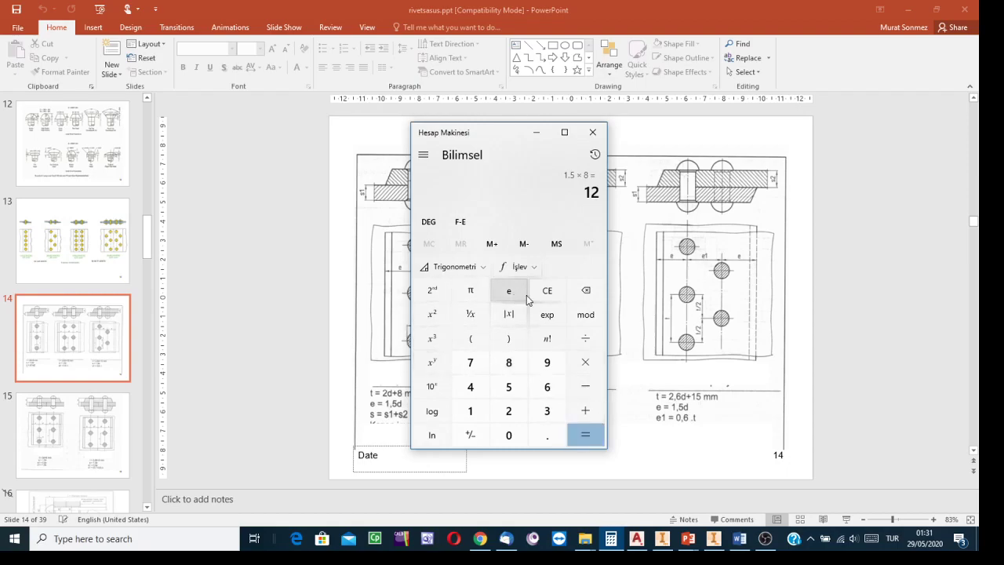
click(687, 379)
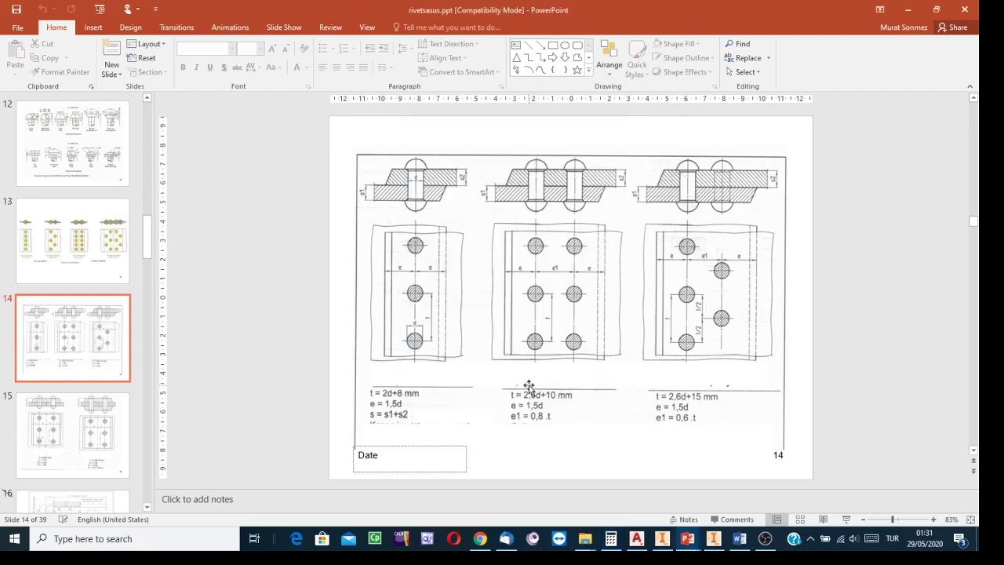
scroll(529, 387, down, 1)
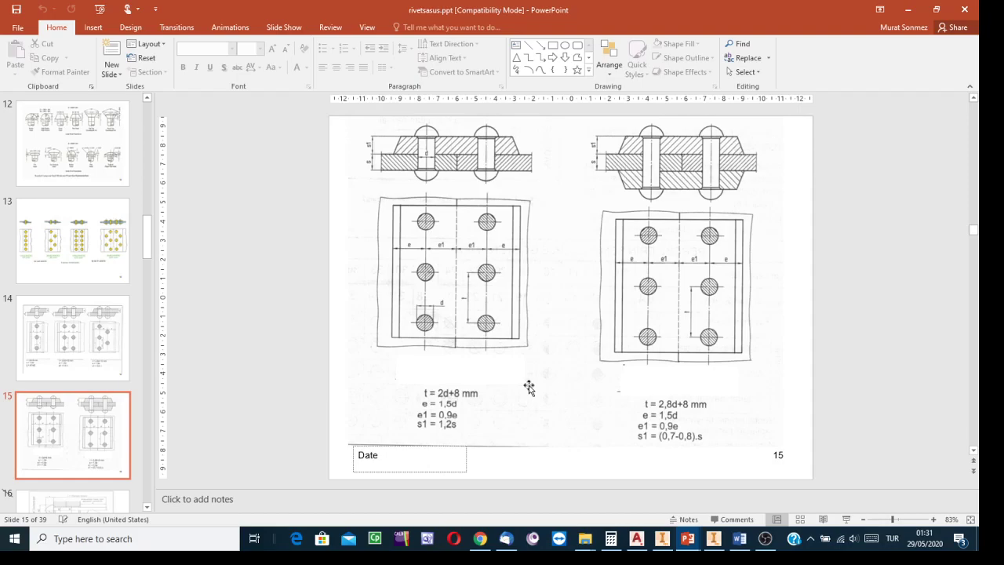
scroll(528, 386, up, 2)
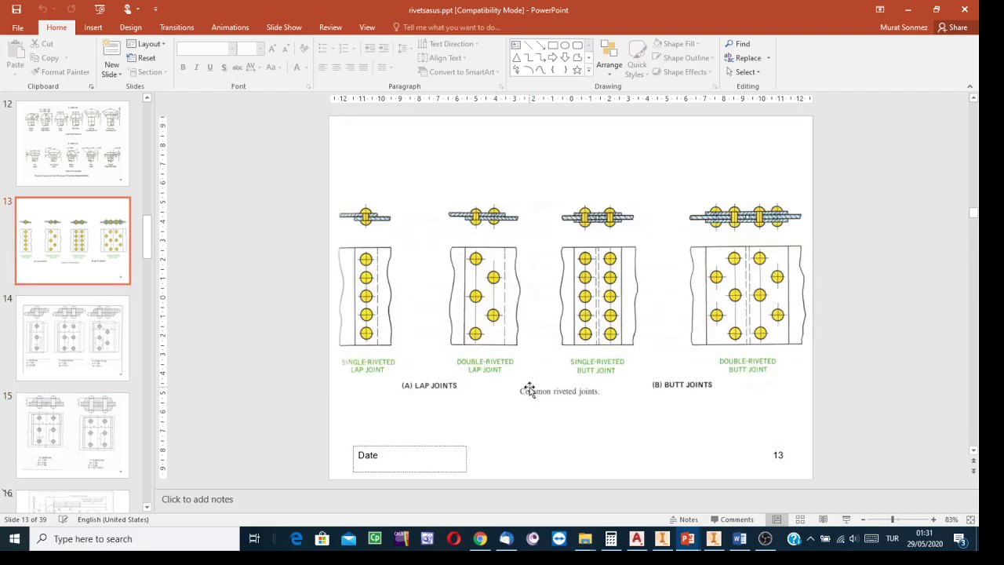
scroll(529, 390, down, 1)
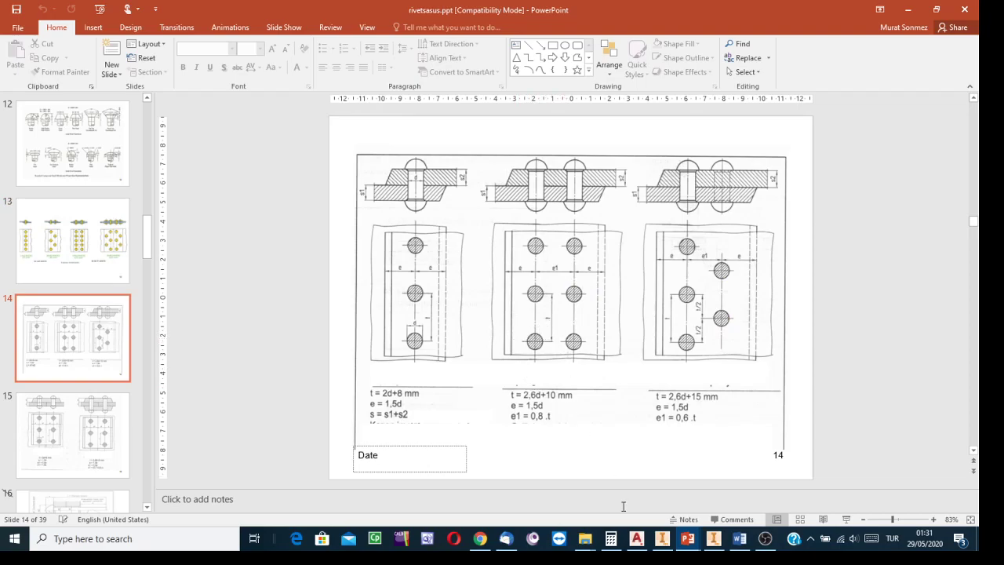
- Switch to Inventor and close the open gusset2may28 and sheet2may28 part files
click(714, 538)
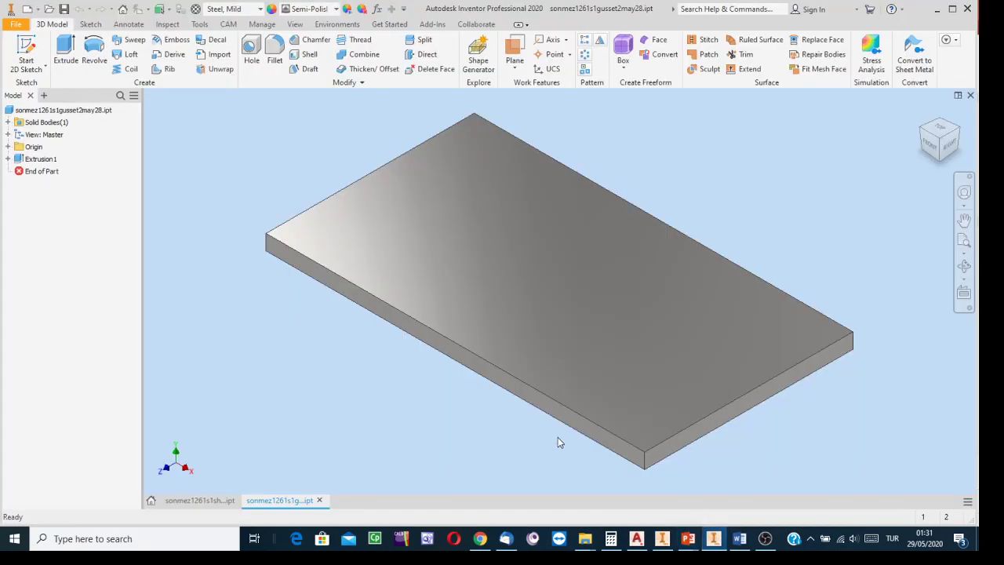
click(319, 501)
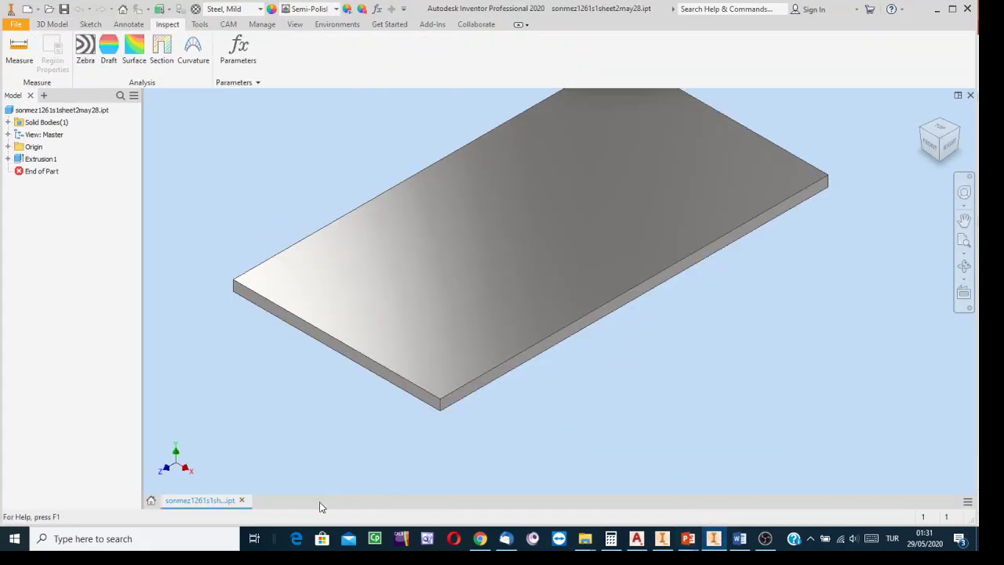
click(241, 501)
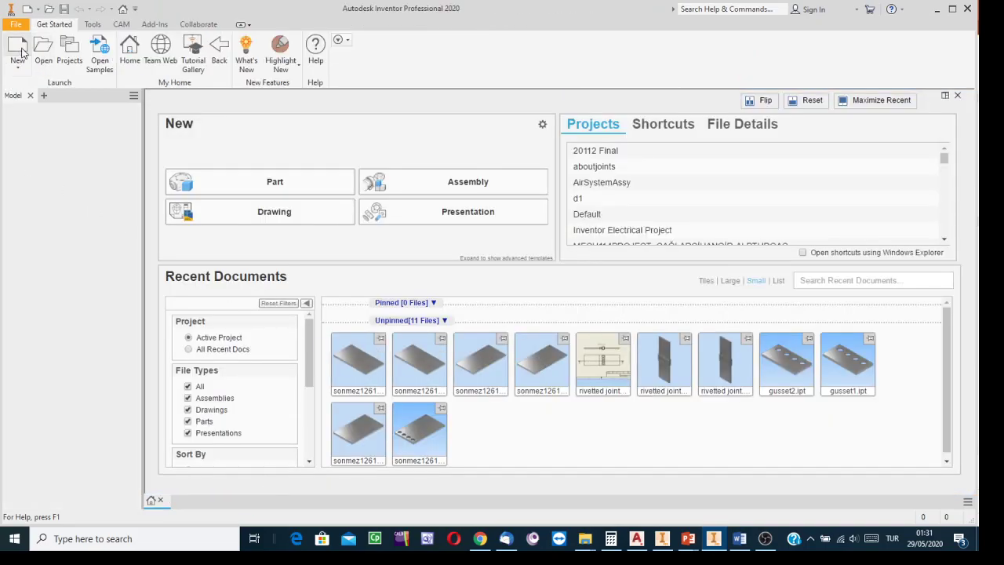
- Create a new assembly file from the metric Standard (mm).iam template
click(19, 48)
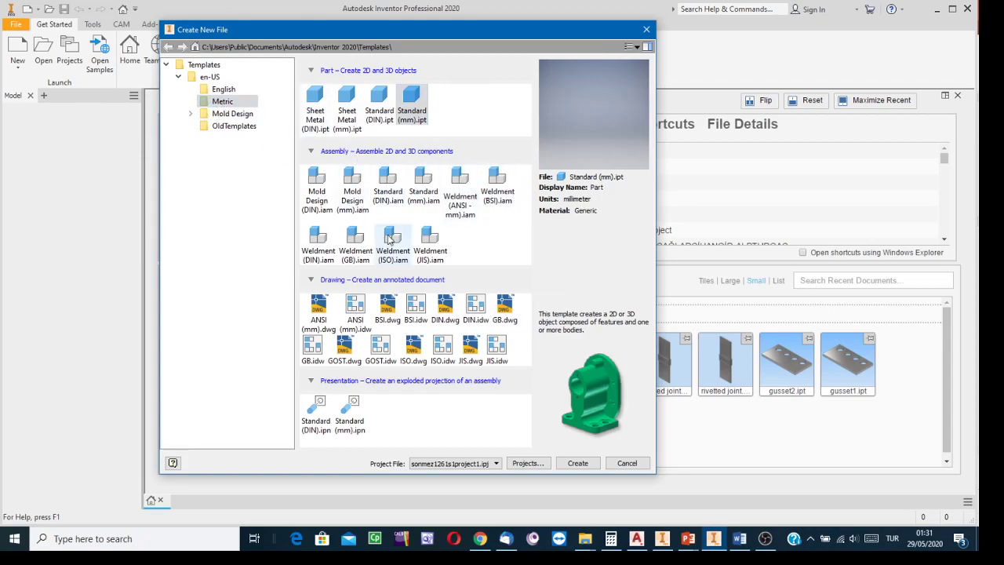
click(423, 182)
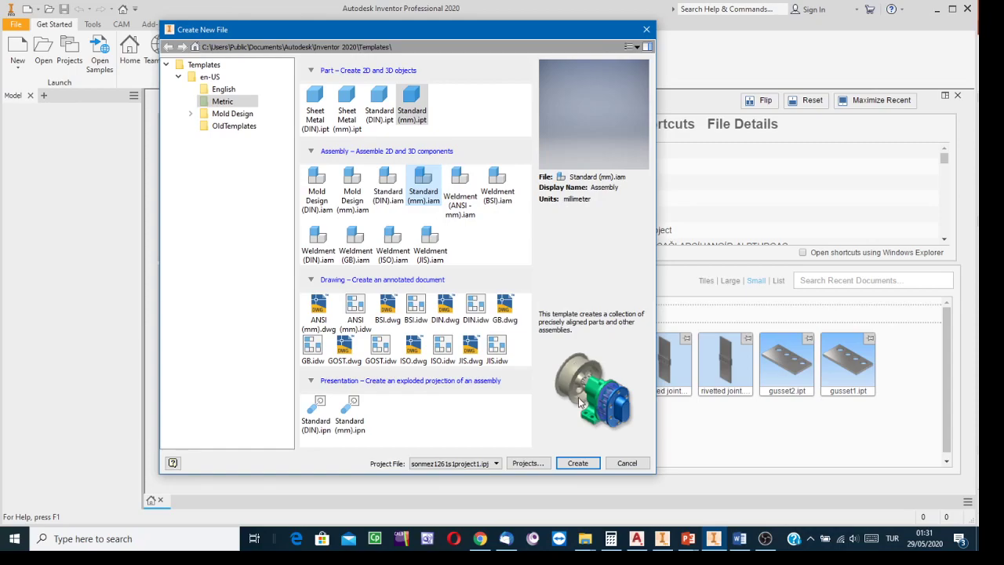
click(577, 463)
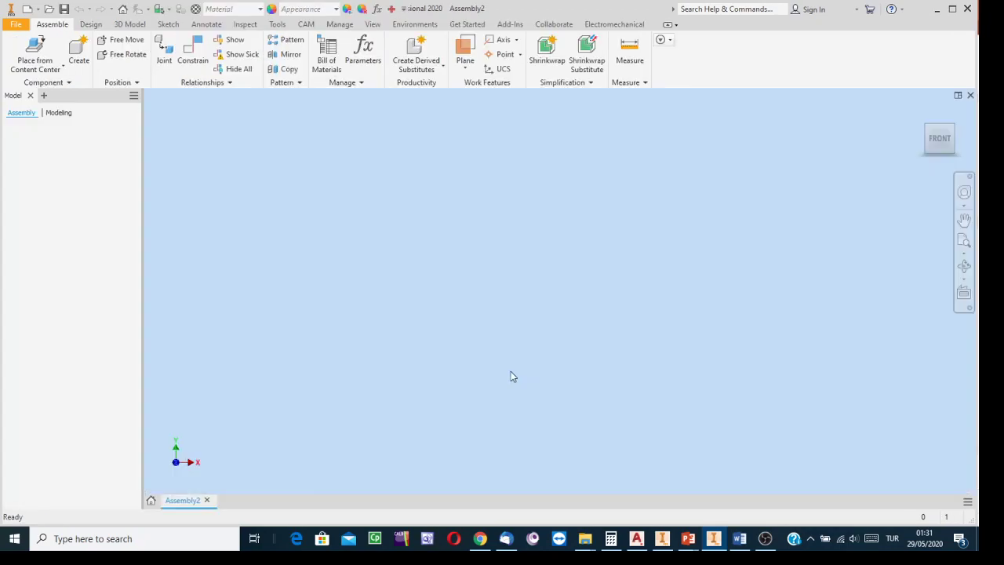
- Place one instance each of the gusset1may28, gusset2may28, sheet1may28 and sheet2may28 parts in the assembly
click(56, 73)
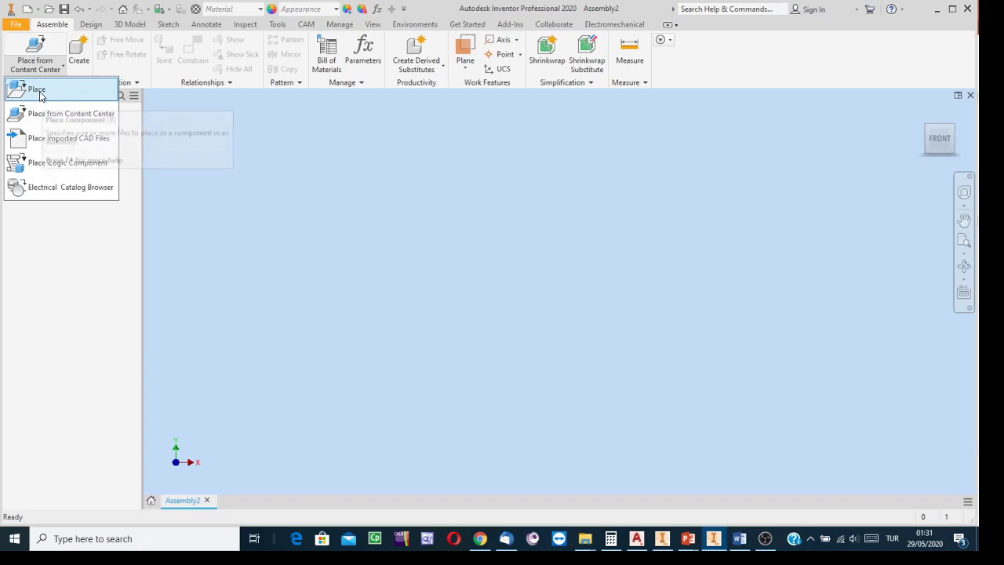
click(231, 145)
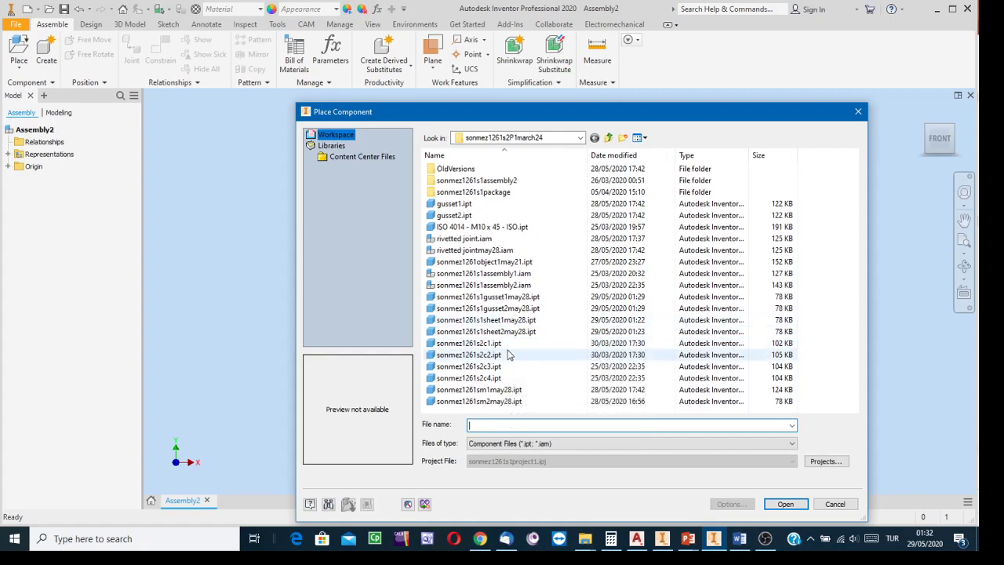
click(498, 322)
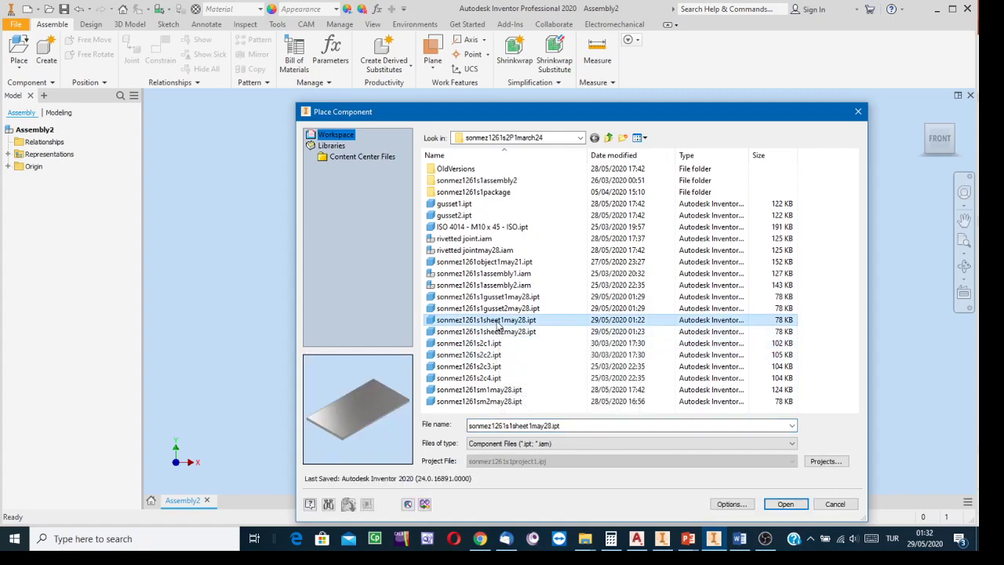
ctrl+click(499, 332)
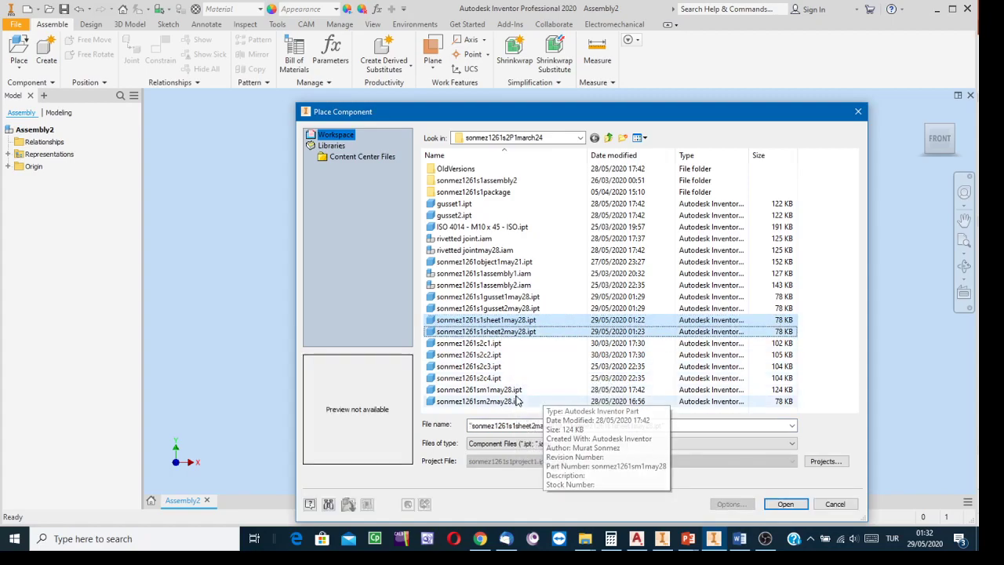
ctrl+click(492, 302)
ctrl+click(500, 314)
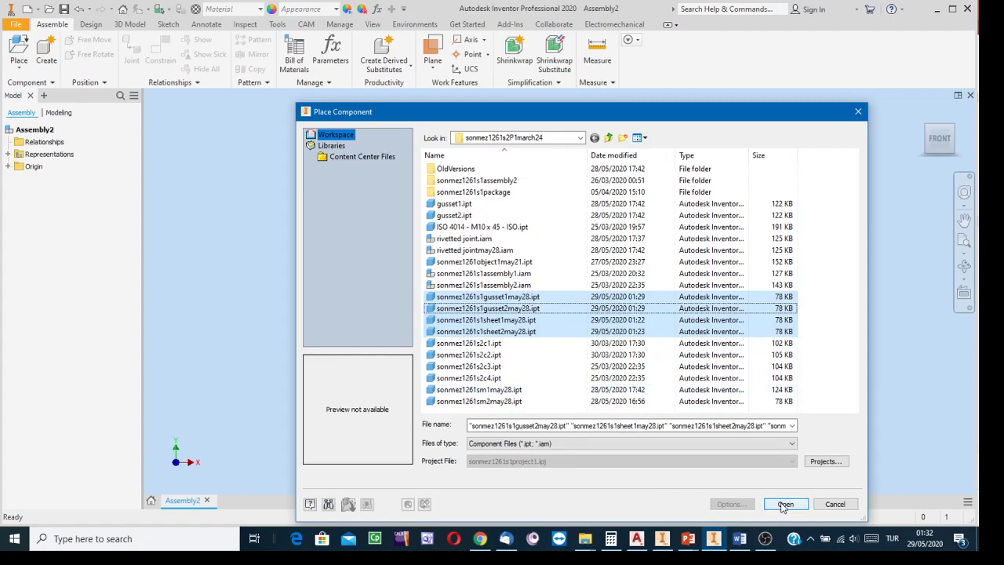
click(784, 504)
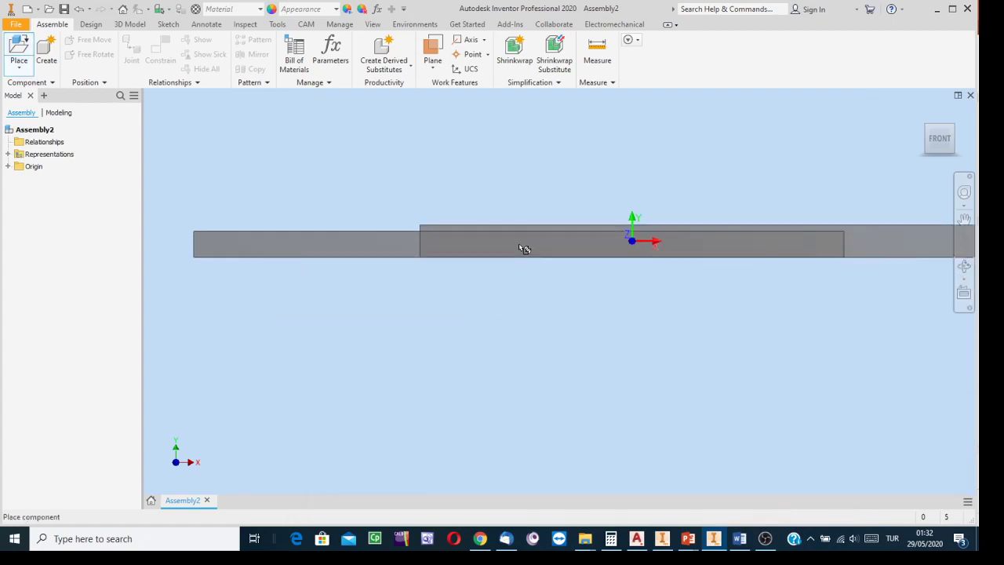
click(581, 389)
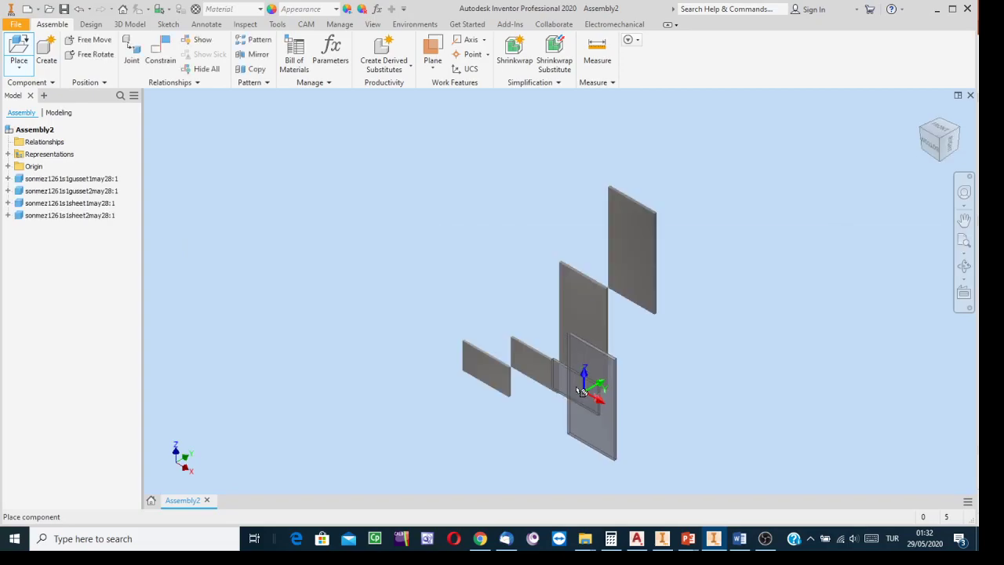
key(Escape)
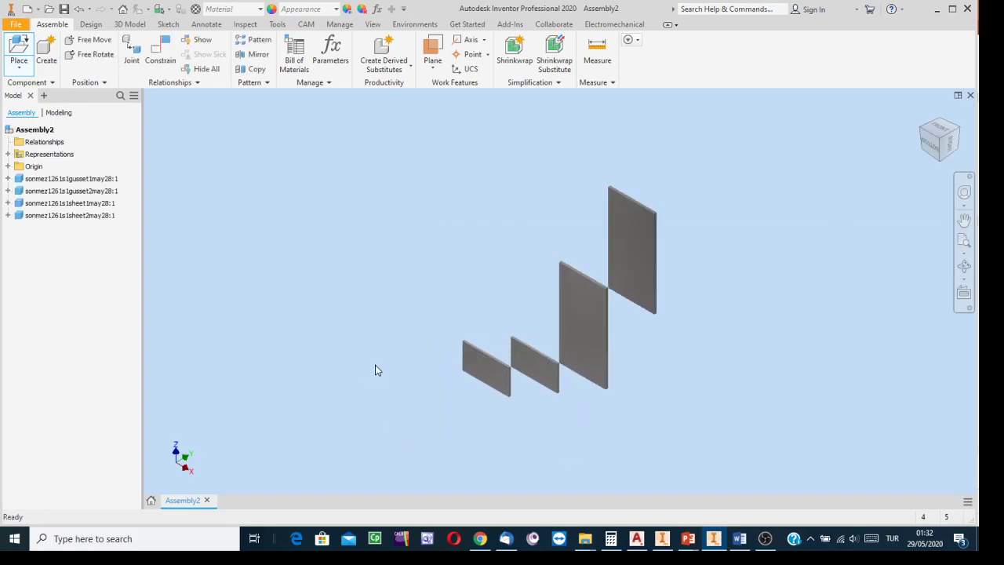
- Mate the lower sheet's upper end face to the upper sheet's lower end face with 0 mm offset
scroll(587, 340, up, 3)
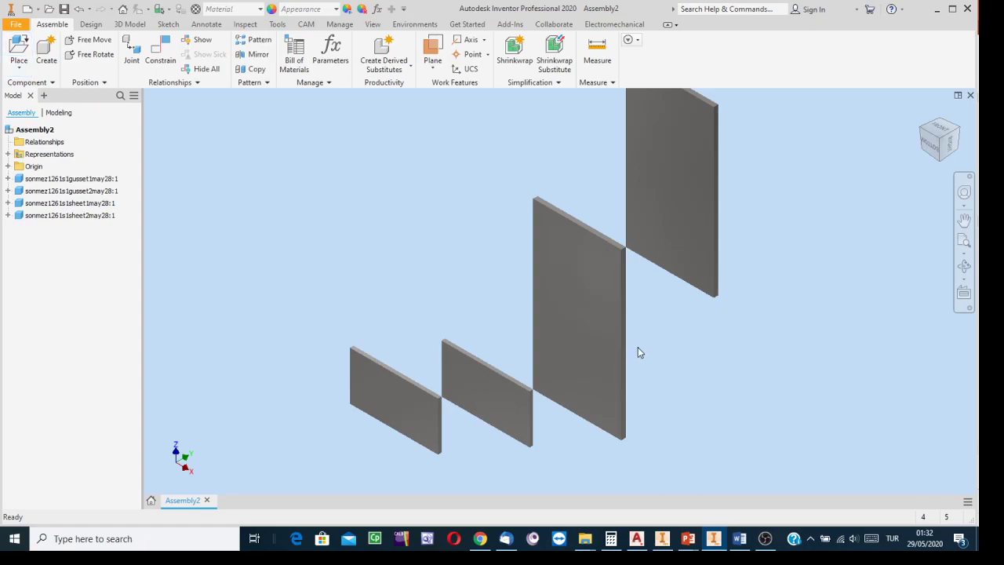
scroll(674, 274, up, 2)
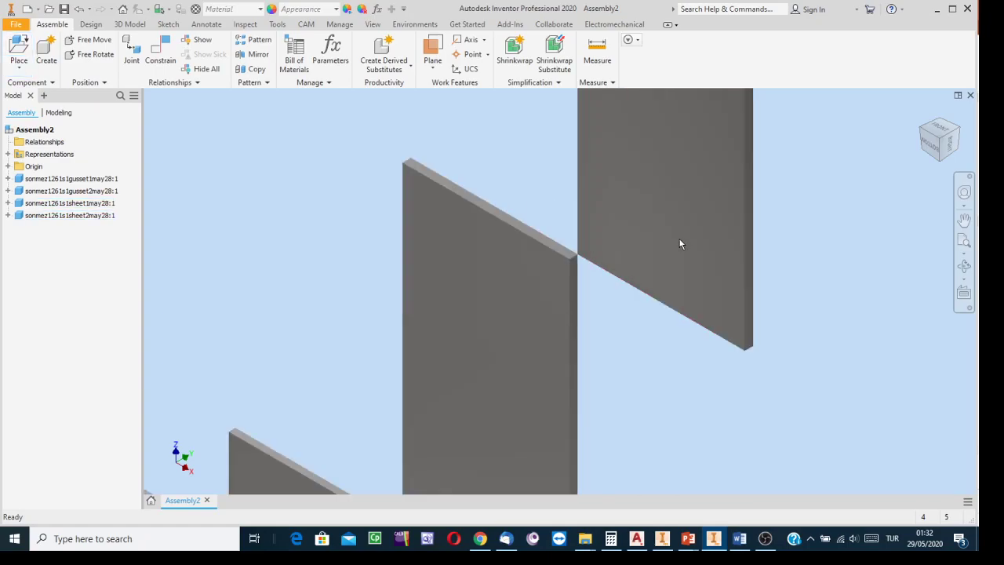
scroll(679, 242, down, 4)
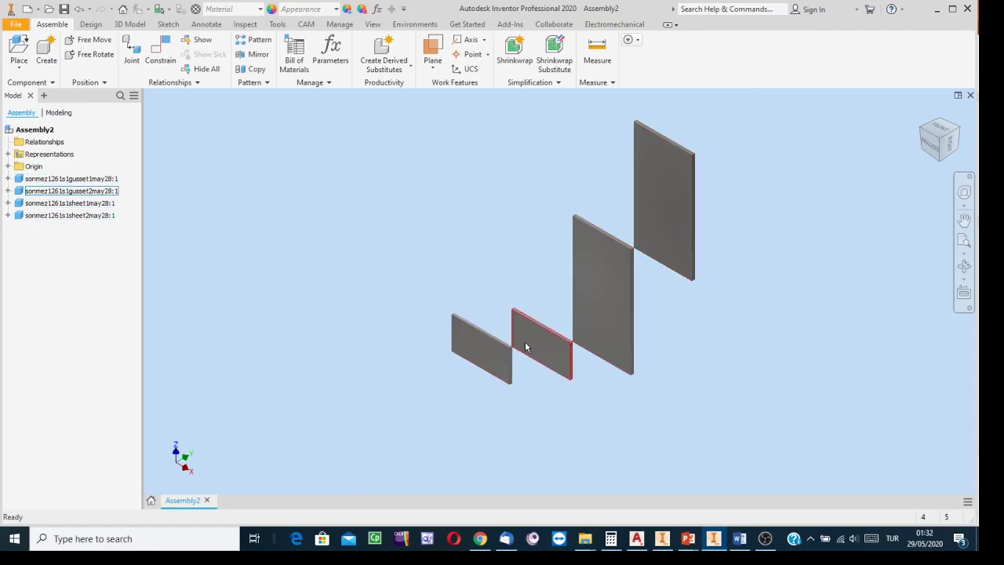
scroll(702, 321, up, 3)
middle_drag(702, 321, 704, 436)
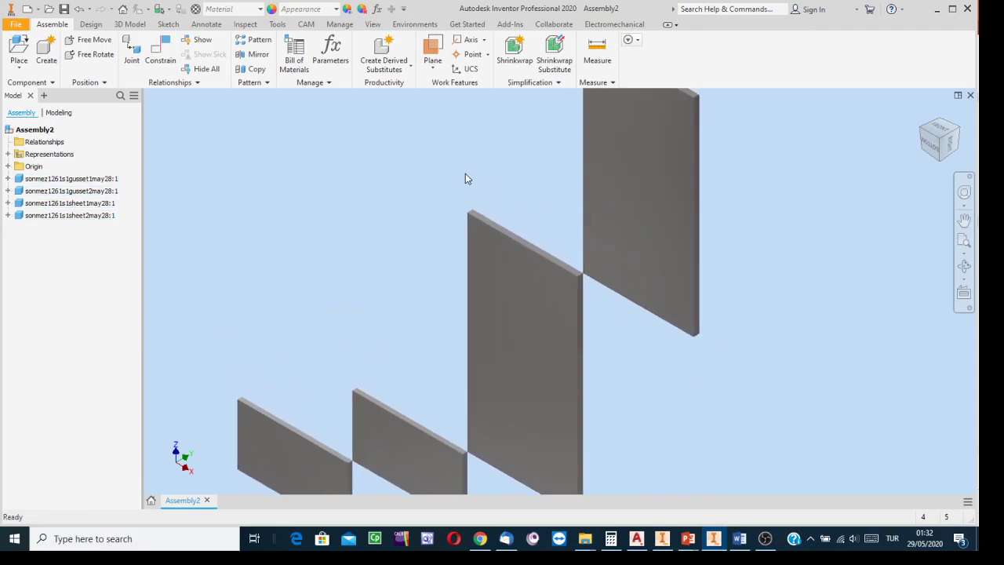
click(157, 49)
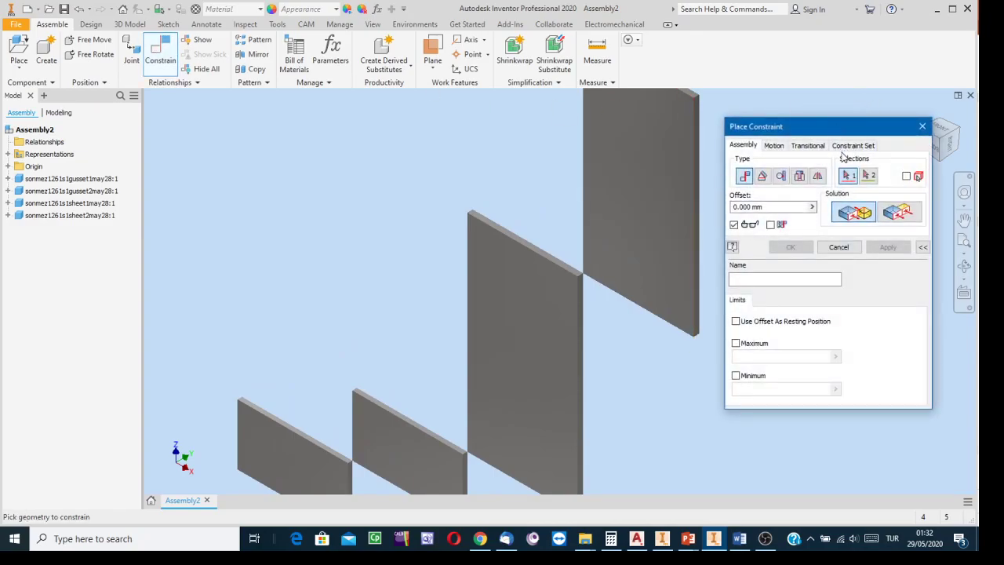
click(899, 214)
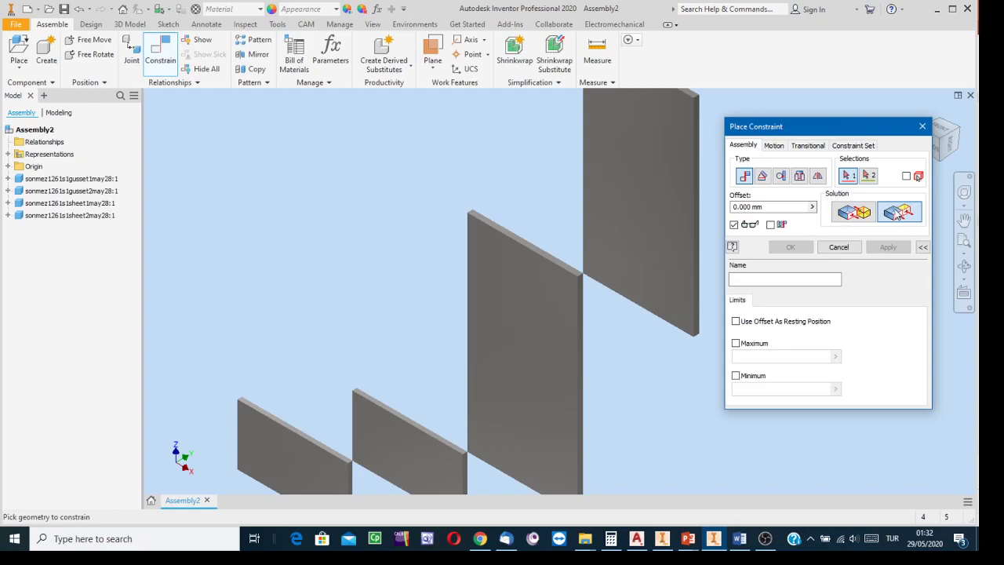
click(856, 214)
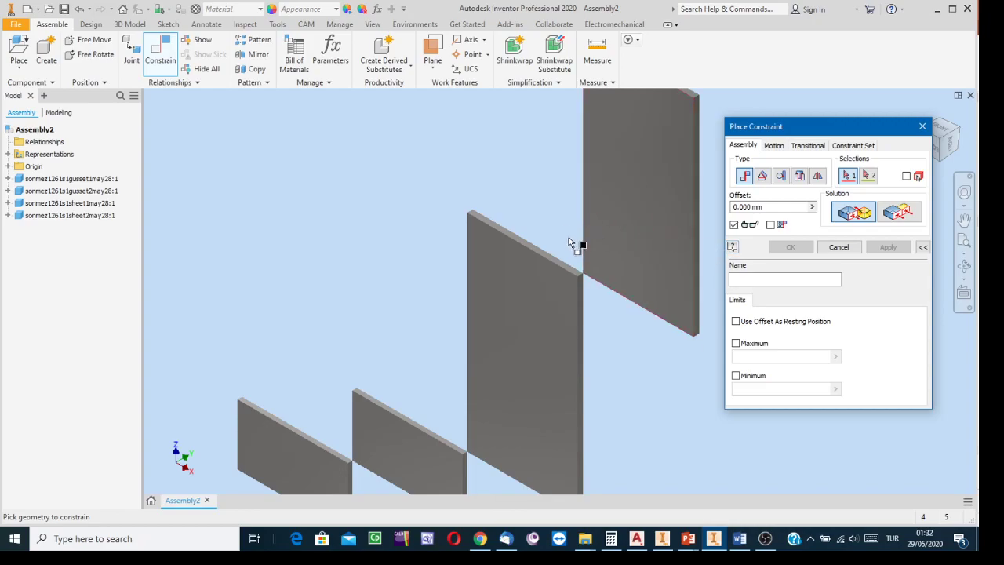
scroll(531, 236, up, 3)
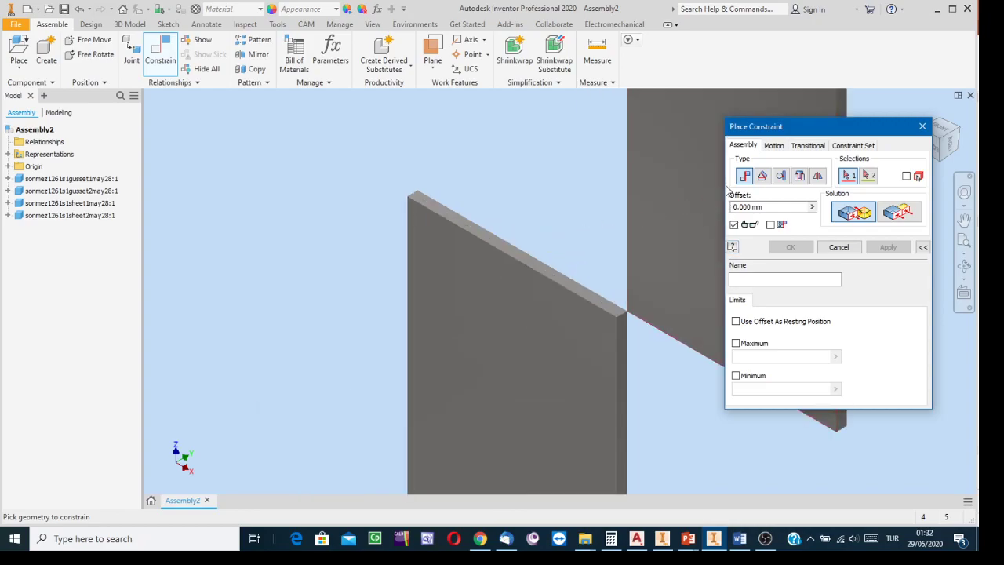
click(520, 259)
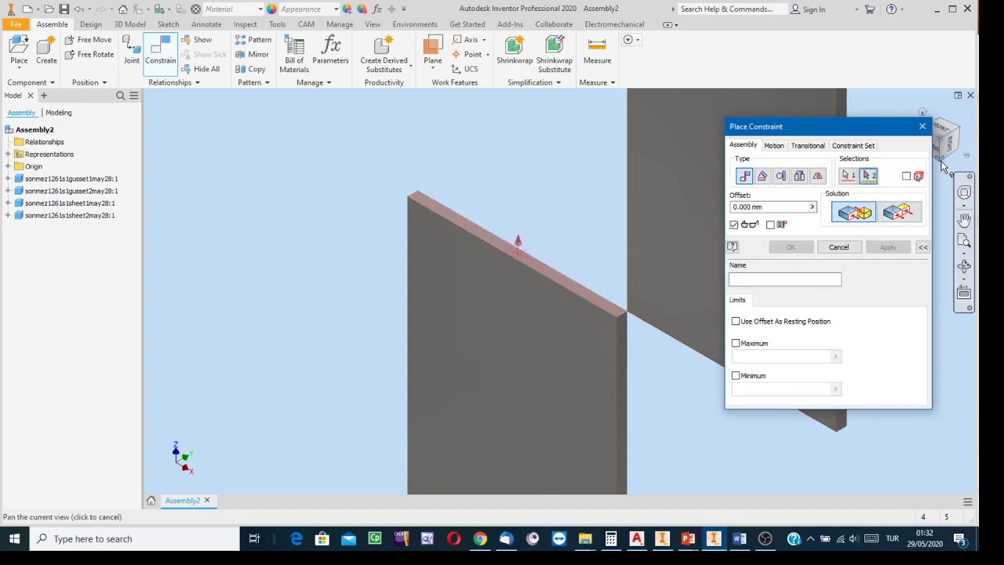
scroll(620, 259, down, 5)
scroll(604, 257, up, 2)
scroll(616, 265, up, 4)
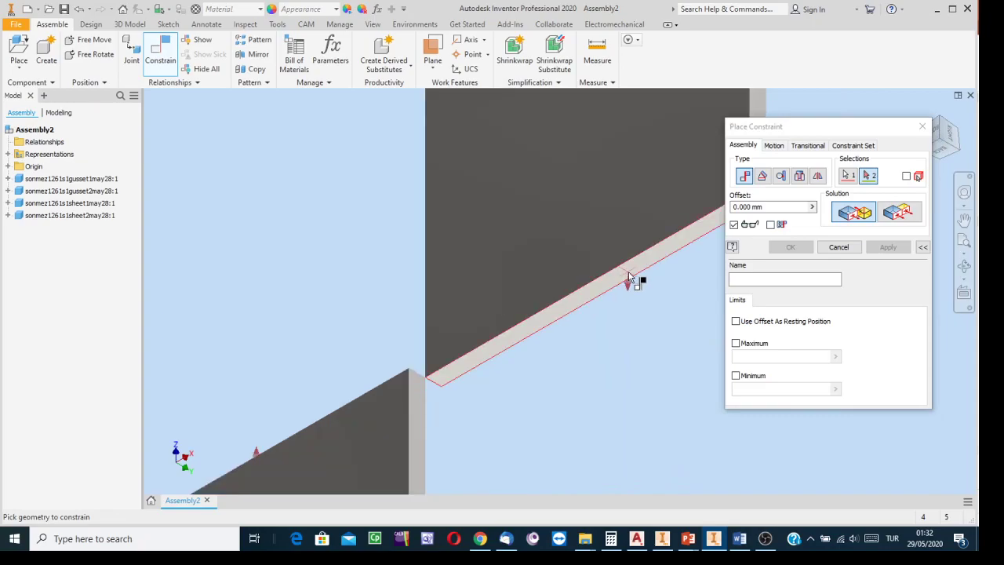
click(627, 276)
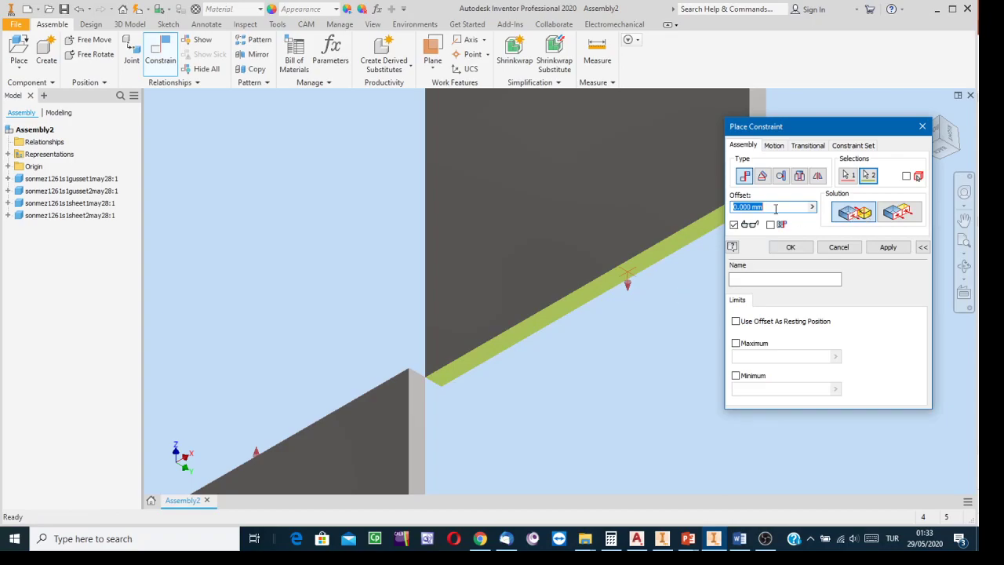
click(888, 247)
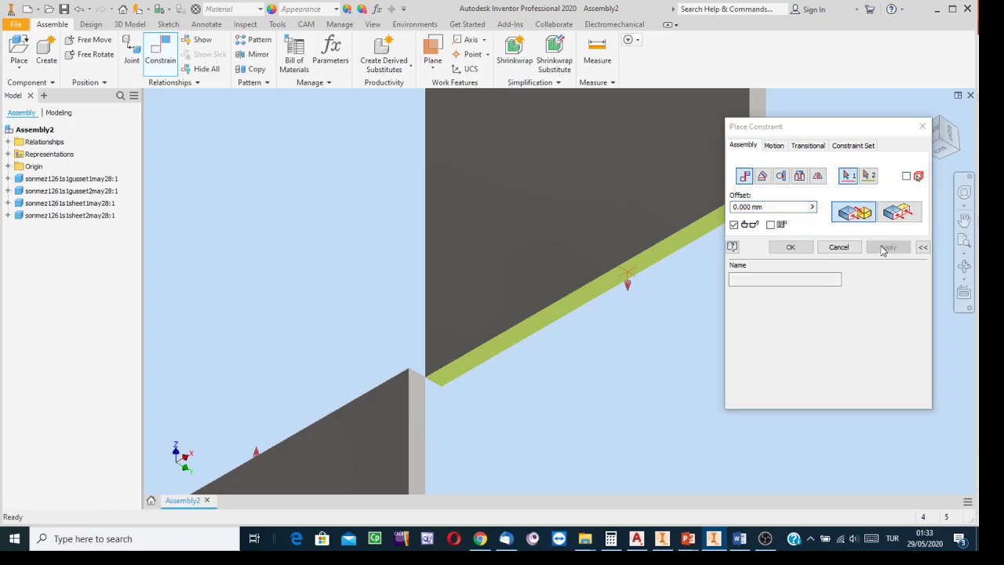
- Apply a flush constraint with 0 mm offset between the matching narrow side faces of the two sheets
scroll(690, 312, up, 4)
middle_drag(683, 316, 463, 240)
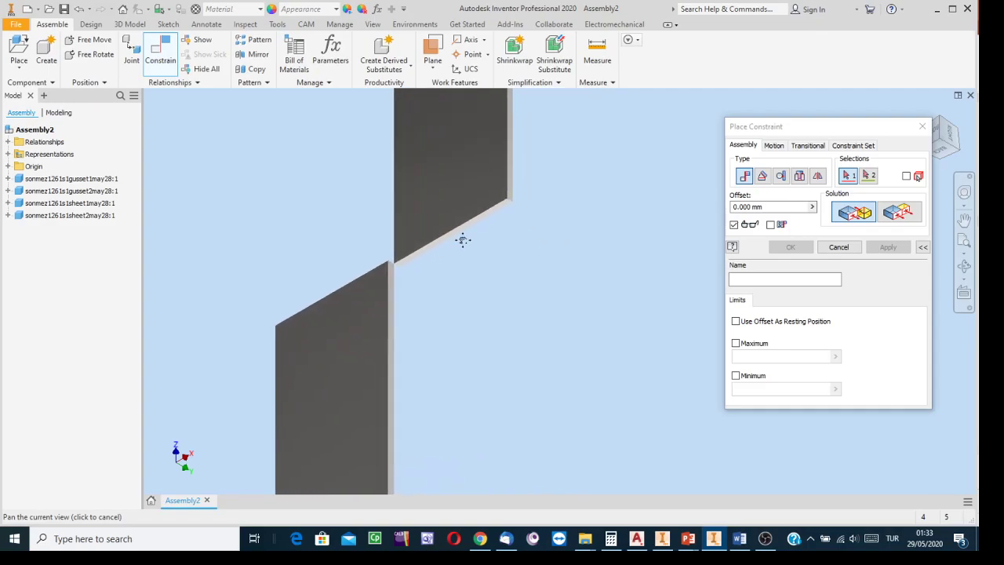
click(899, 216)
scroll(569, 201, down, 3)
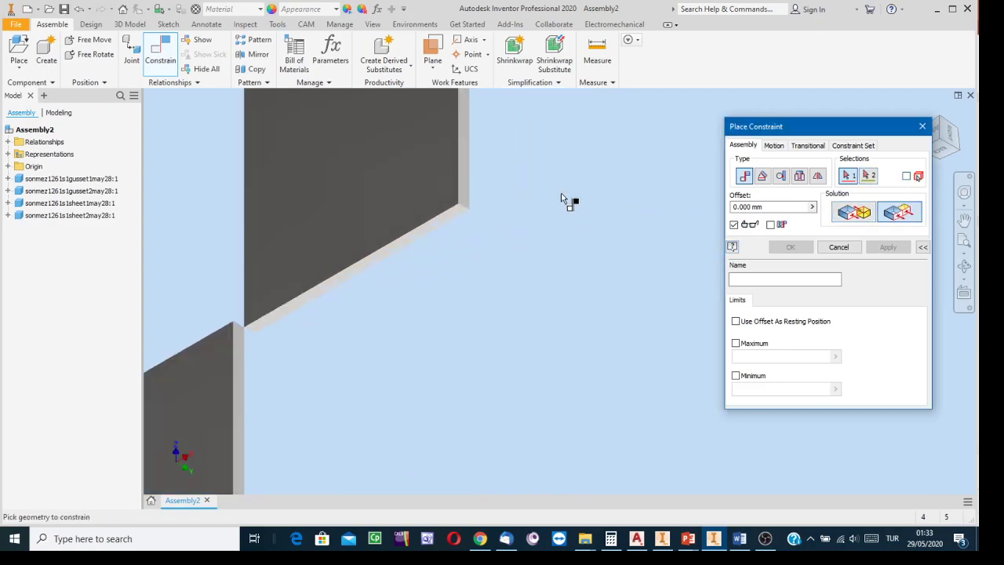
scroll(483, 173, up, 3)
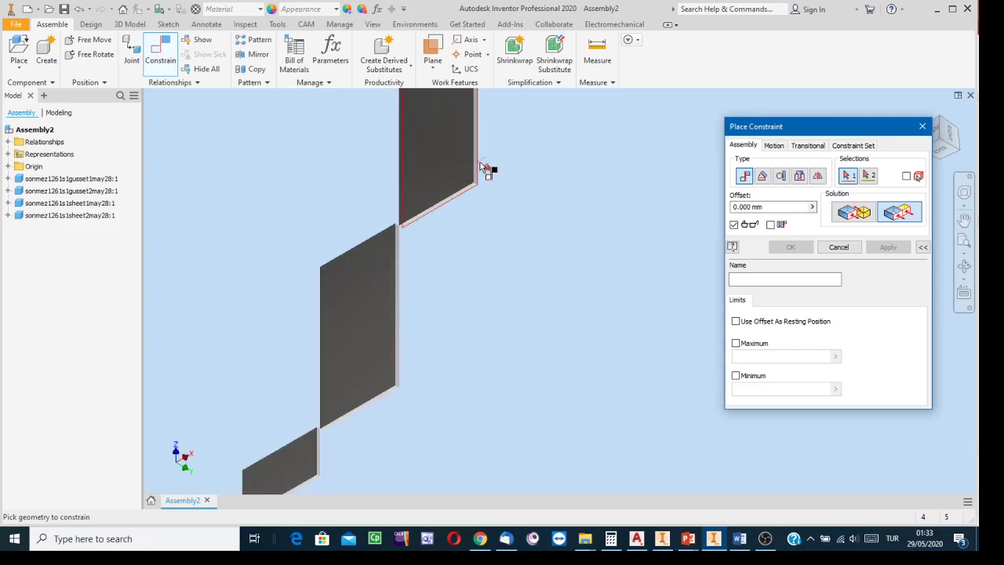
scroll(482, 164, down, 5)
click(458, 177)
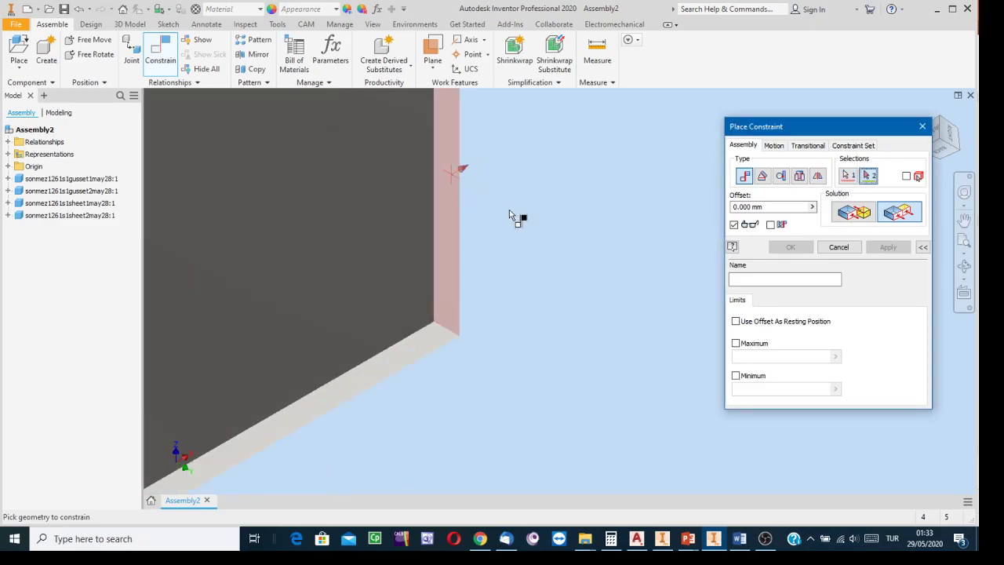
scroll(525, 224, up, 5)
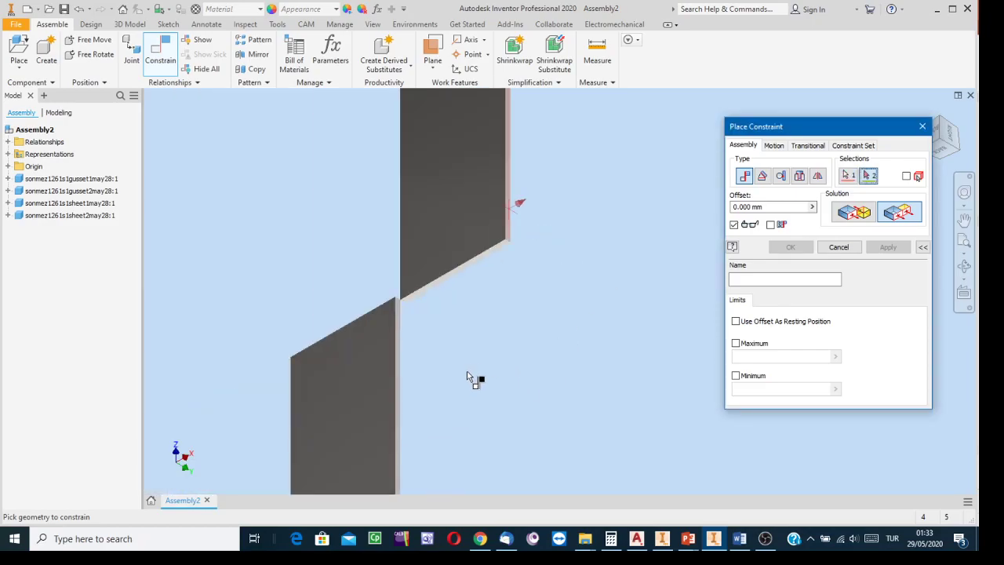
middle_drag(473, 379, 494, 295)
scroll(437, 325, down, 5)
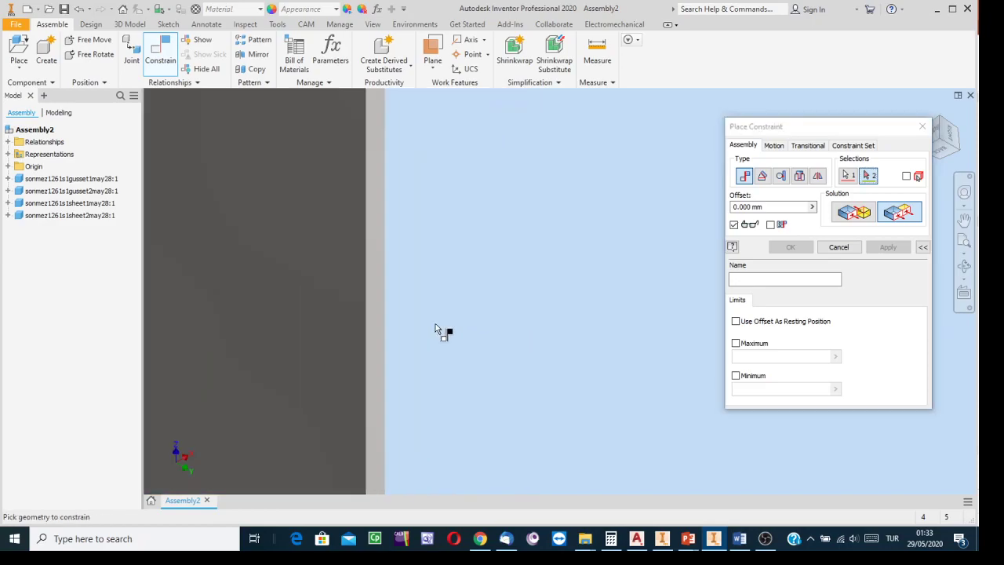
click(378, 331)
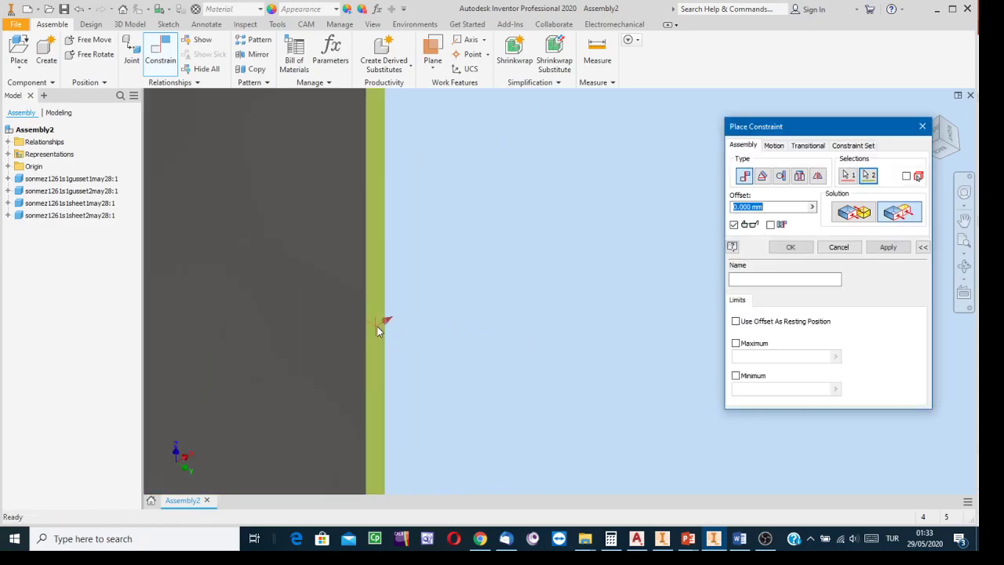
scroll(440, 328, up, 4)
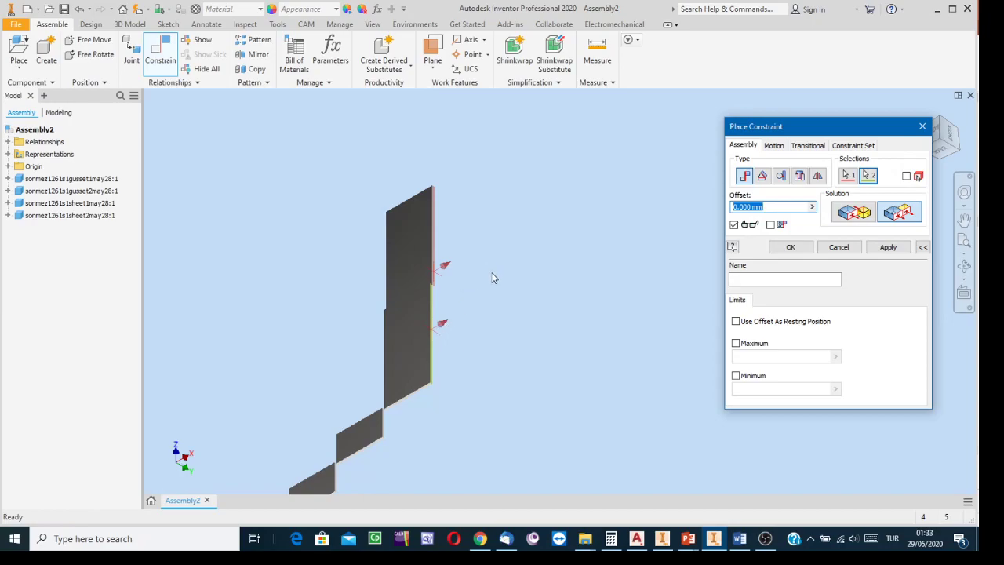
click(888, 247)
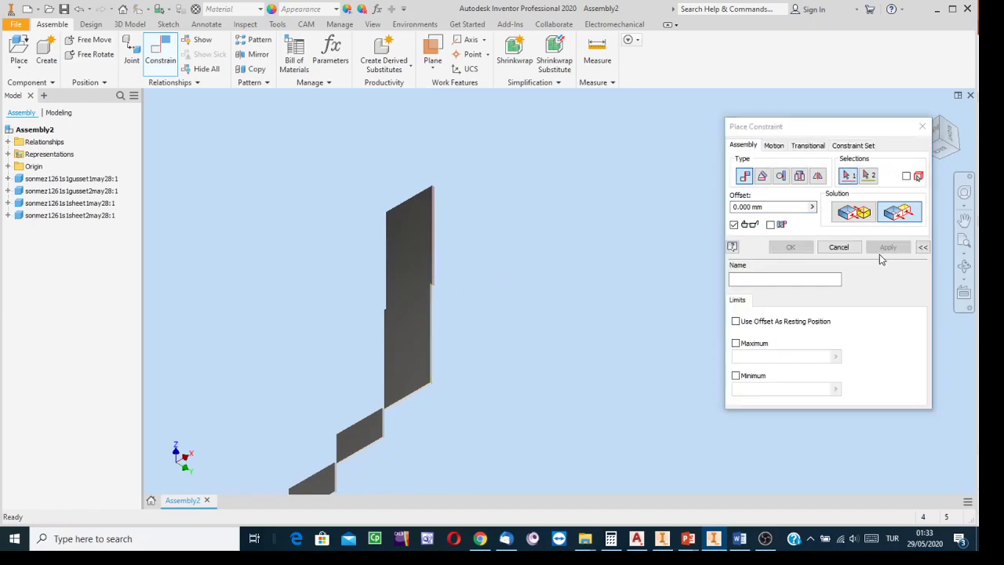
- Make the broad faces of the two sheets flush with 0 mm offset
scroll(411, 256, down, 3)
click(411, 256)
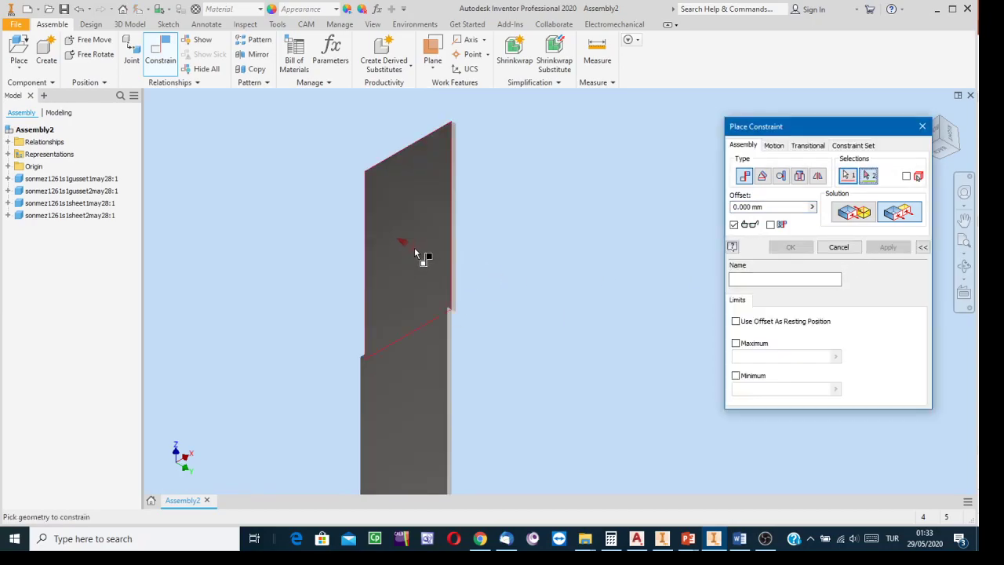
click(416, 403)
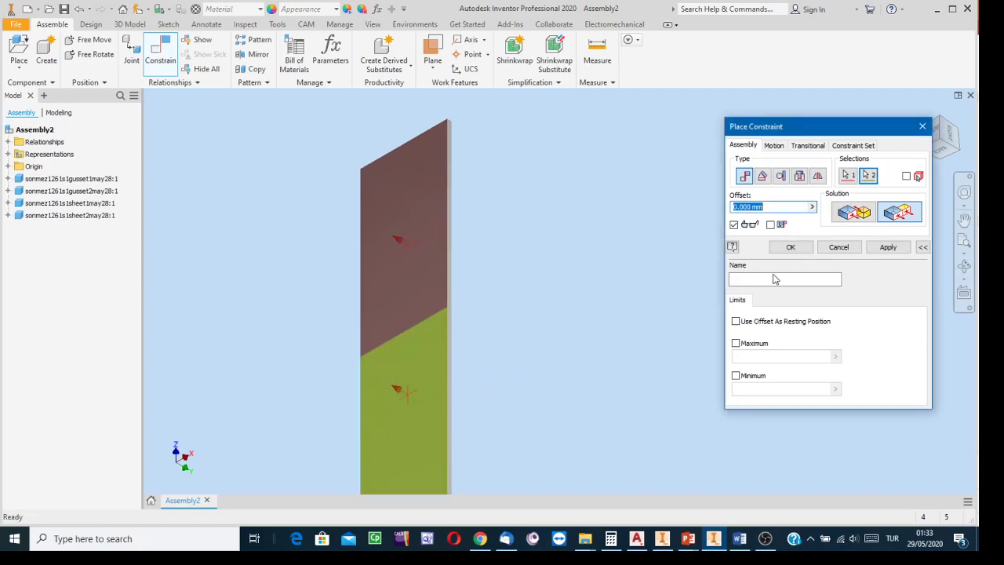
click(888, 248)
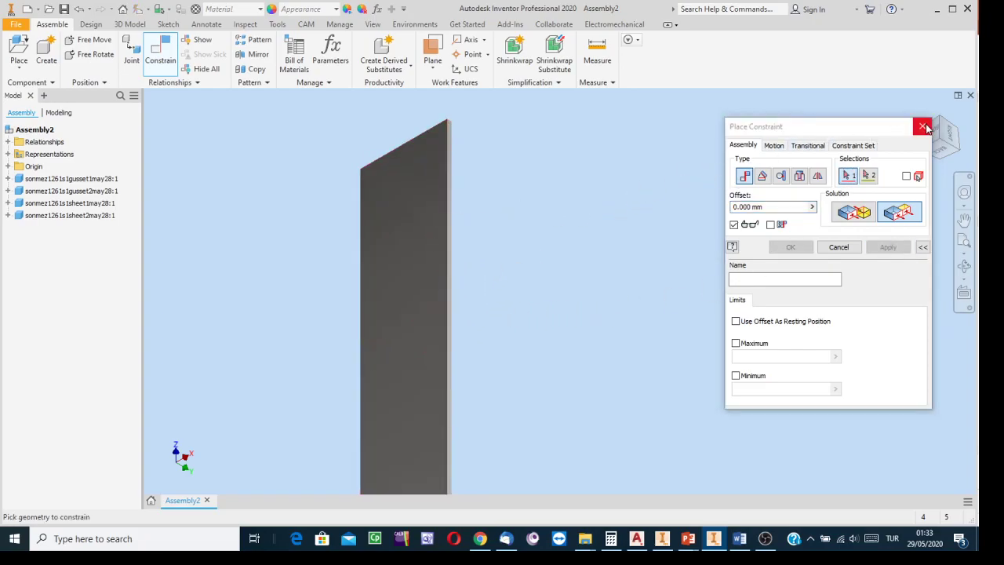
- Change the assembly's visual style to Shaded with Edges
drag(840, 128, 723, 160)
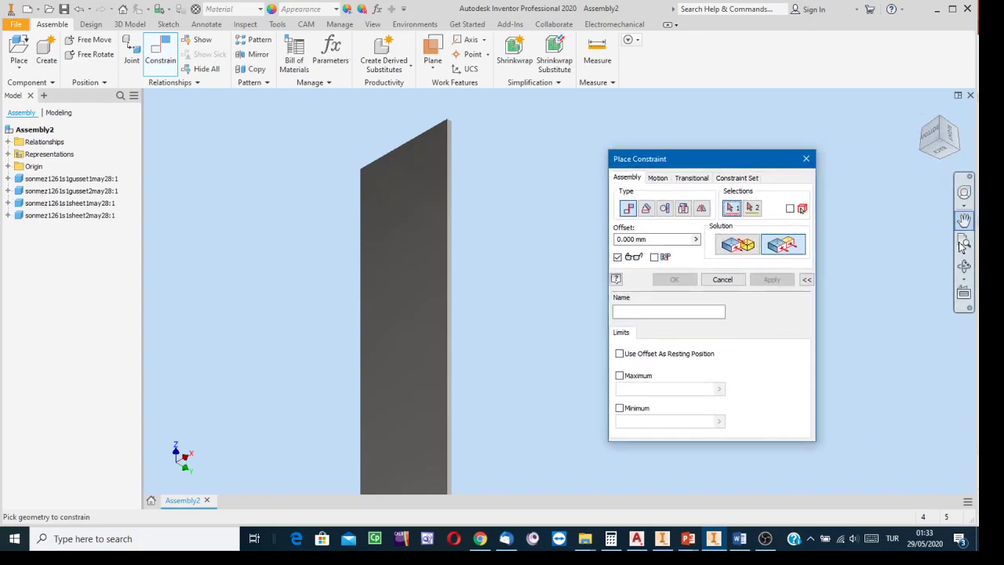
click(962, 269)
drag(580, 303, 462, 391)
drag(457, 285, 497, 419)
key(Escape)
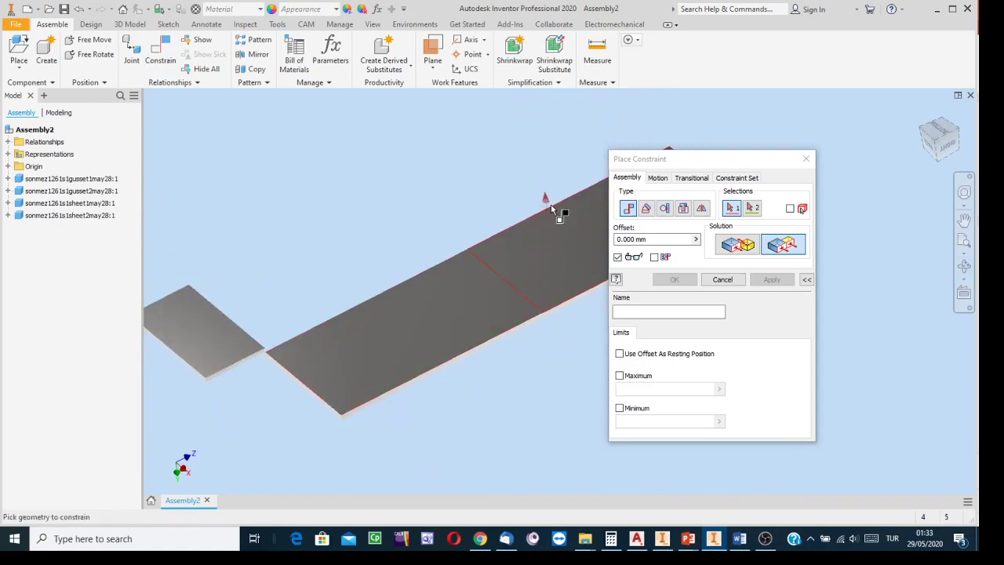
click(376, 29)
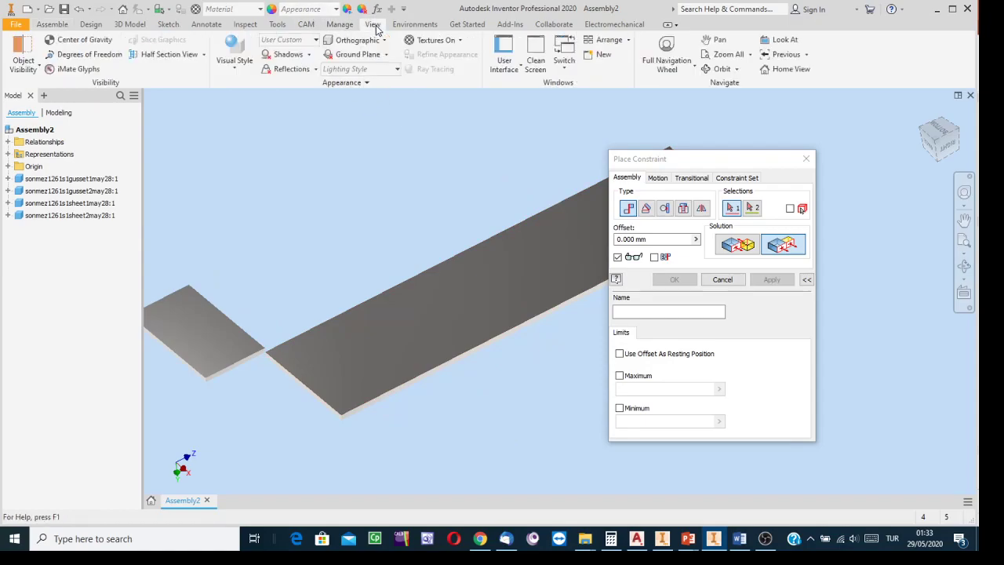
click(239, 70)
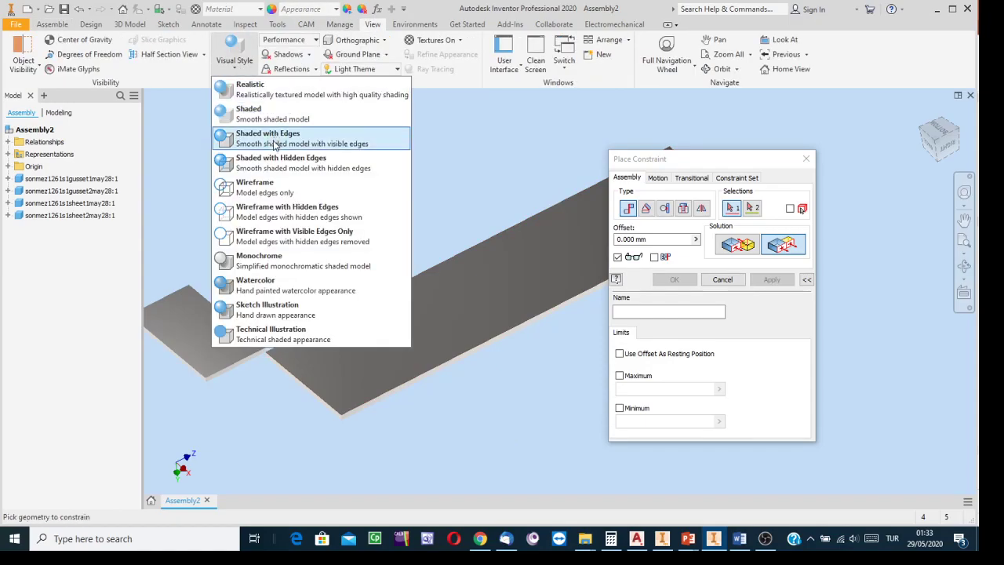
click(267, 141)
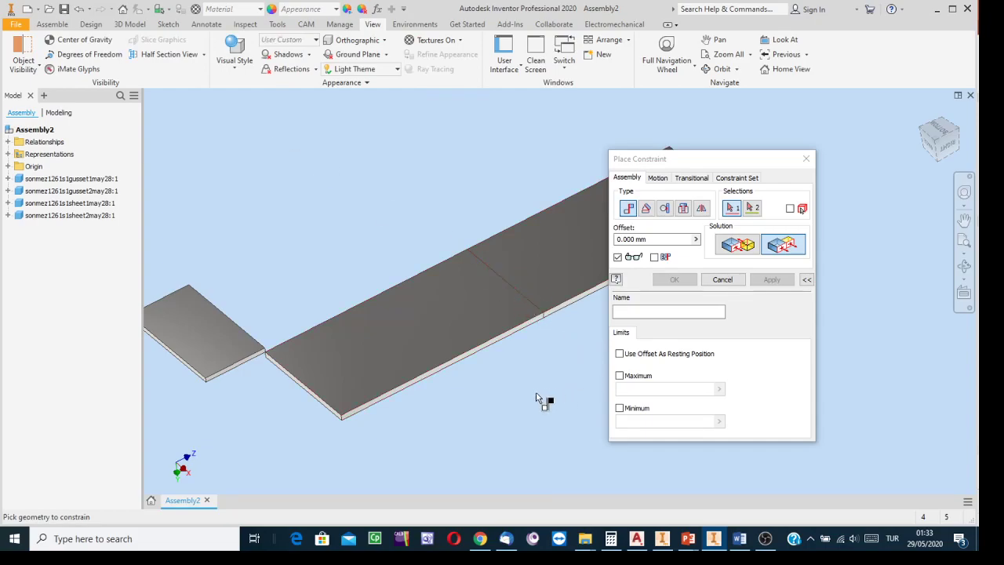
- Mate the first gusset plate's broad face onto the exposed broad face of the adjoining sheet with 0 mm offset
middle_drag(526, 406, 553, 404)
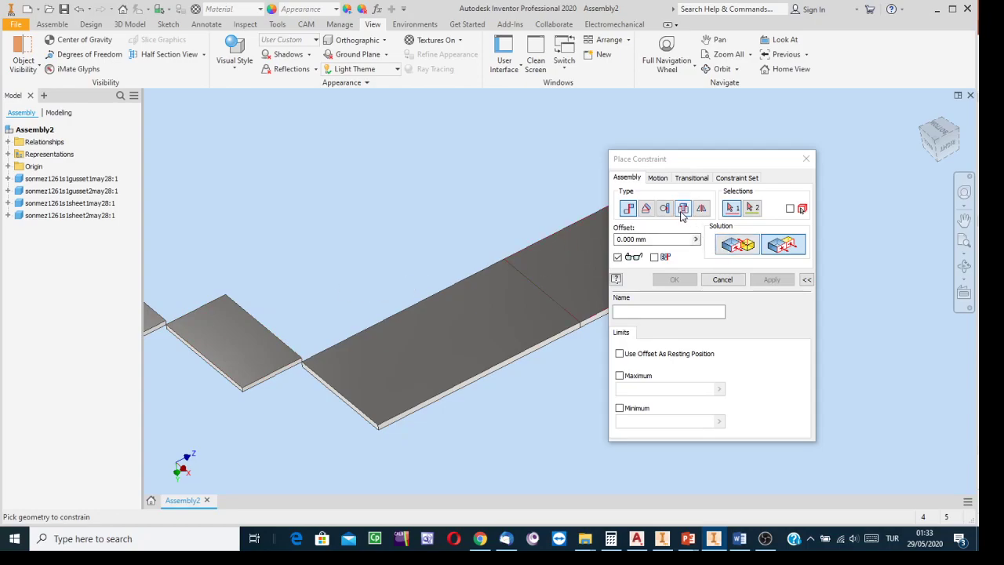
click(740, 248)
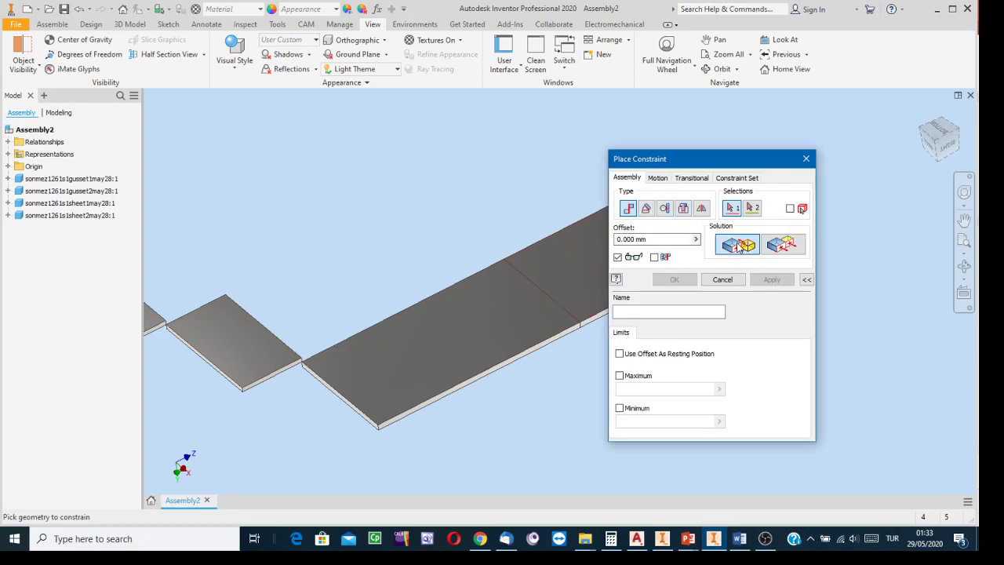
click(512, 301)
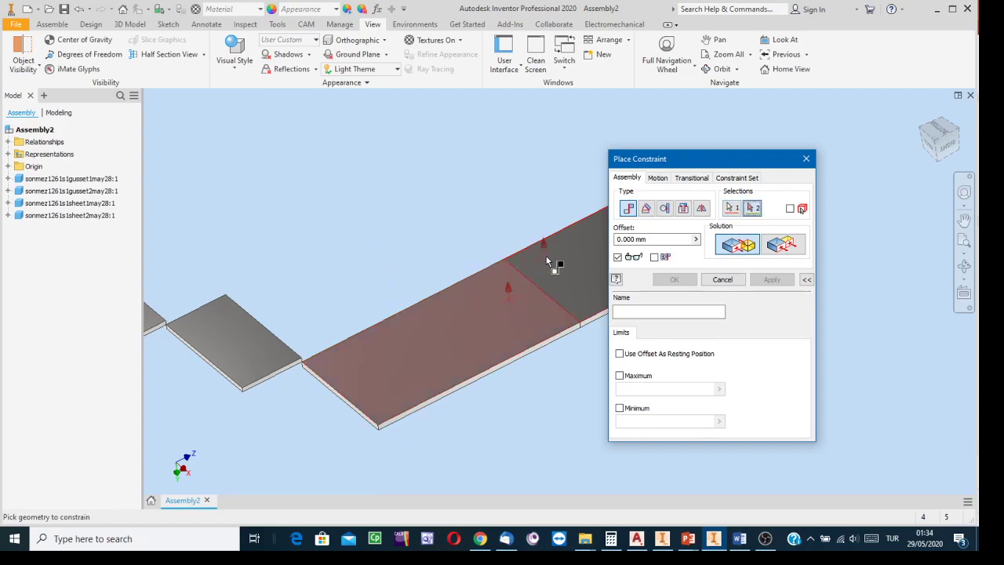
scroll(363, 286, down, 3)
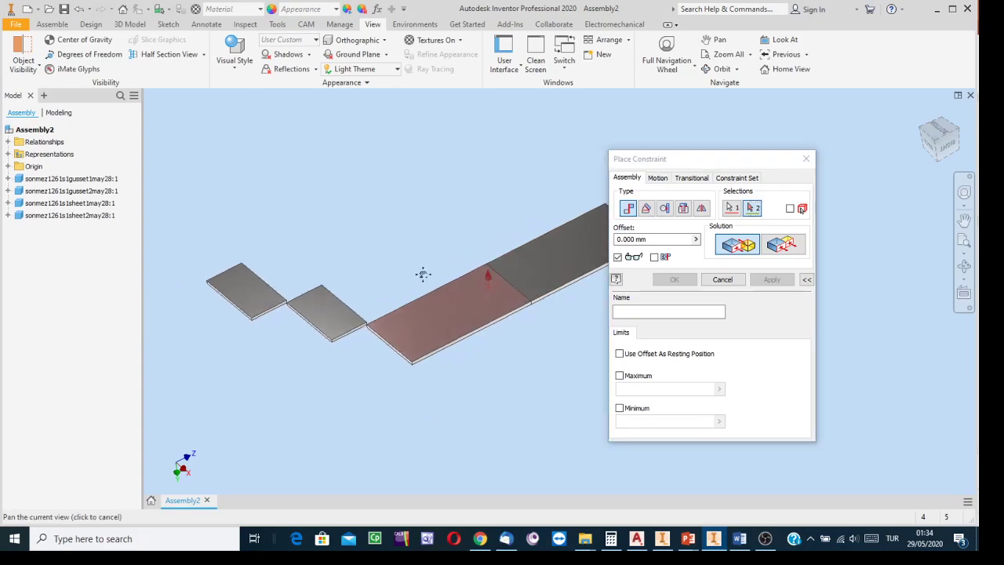
middle_drag(421, 274, 473, 267)
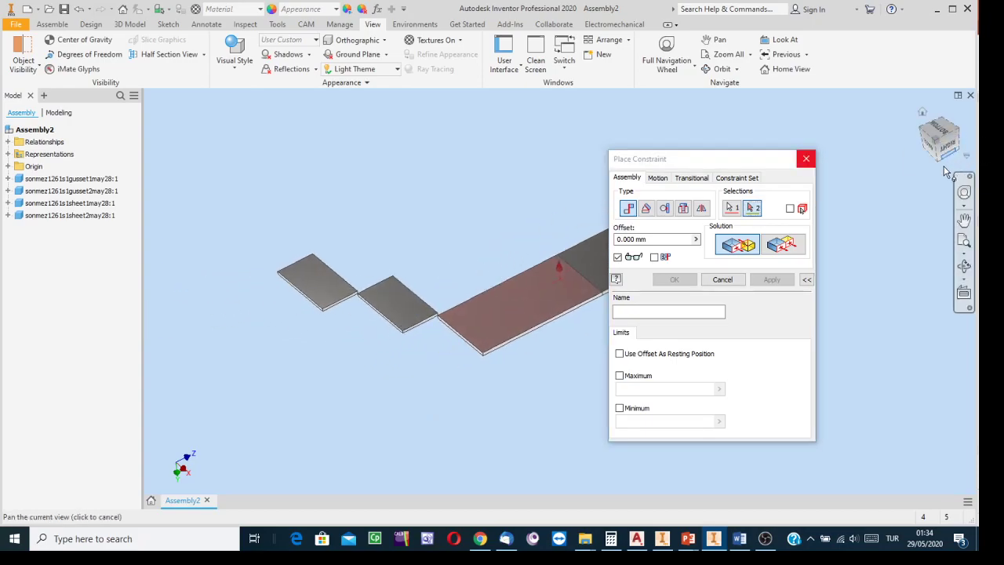
shift+middle_drag(943, 171, 865, 247)
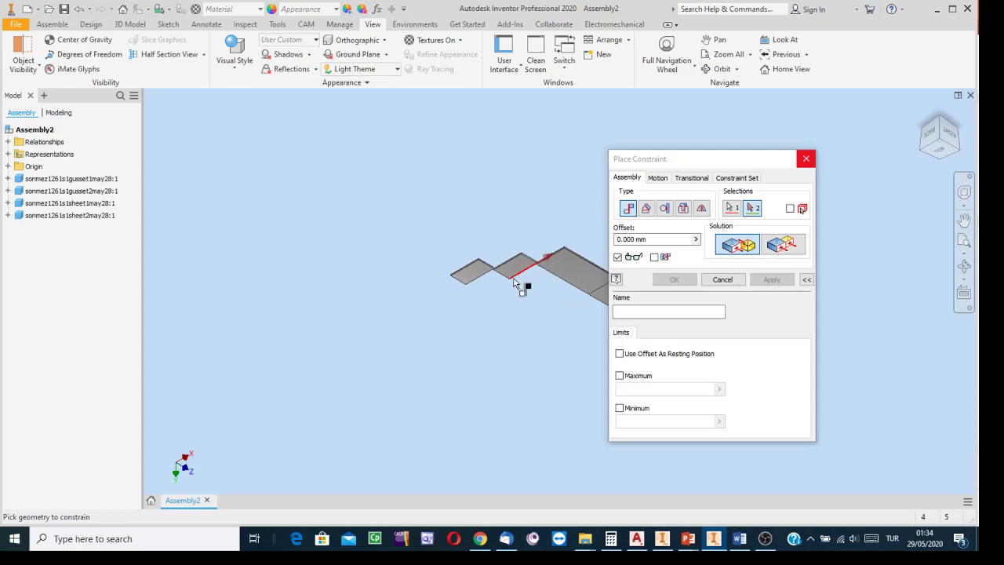
scroll(440, 281, up, 3)
click(372, 257)
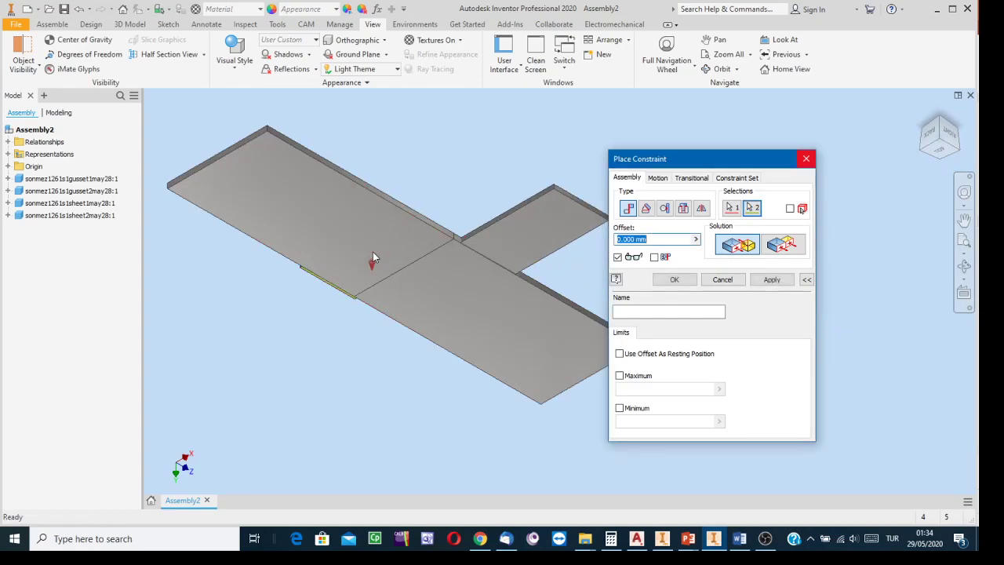
click(925, 113)
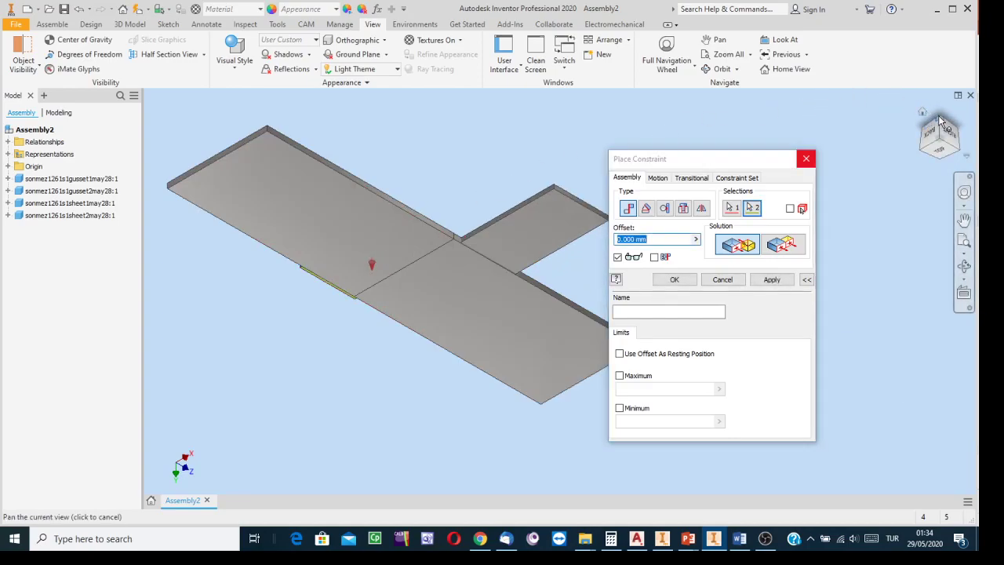
drag(328, 251, 238, 251)
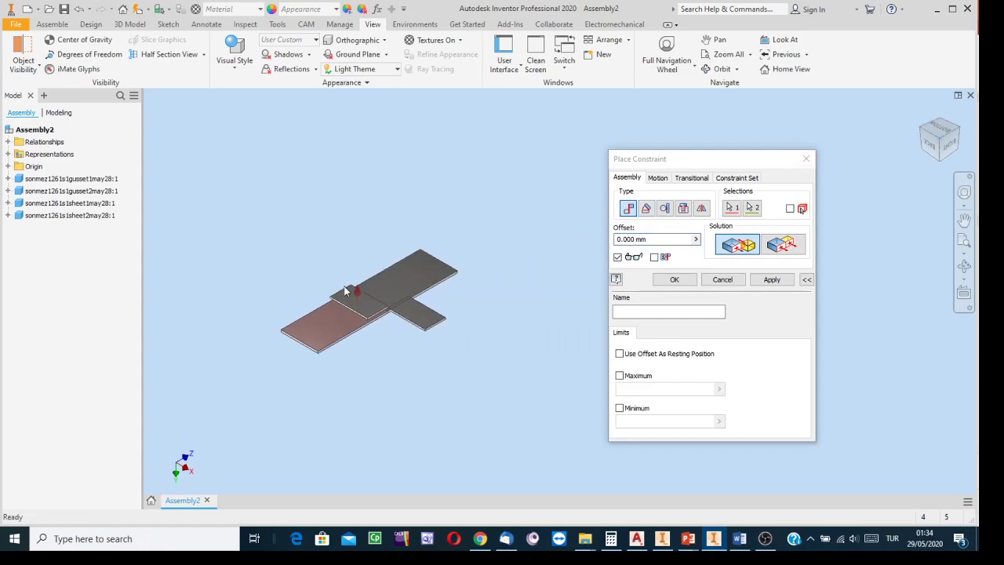
scroll(387, 315, up, 5)
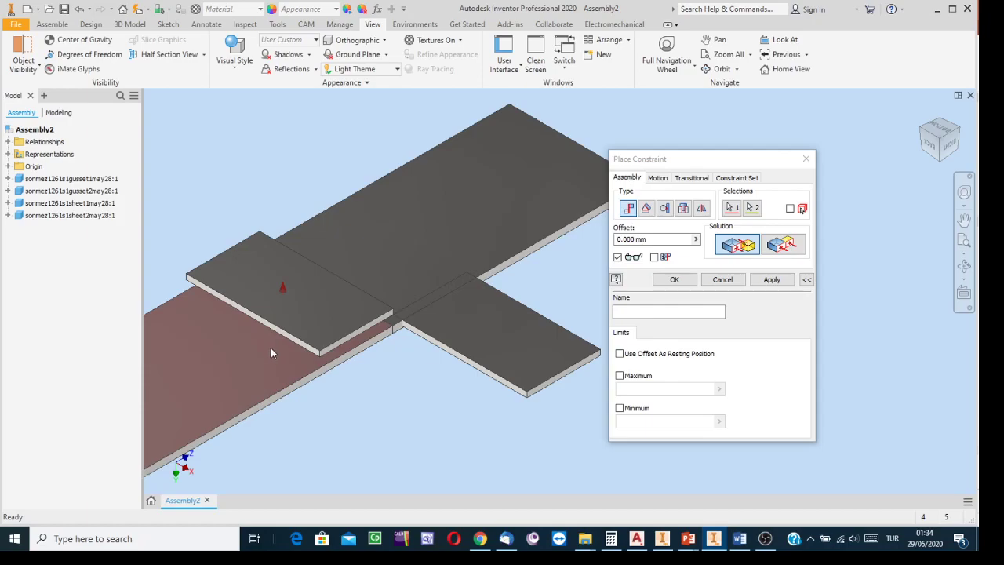
click(774, 282)
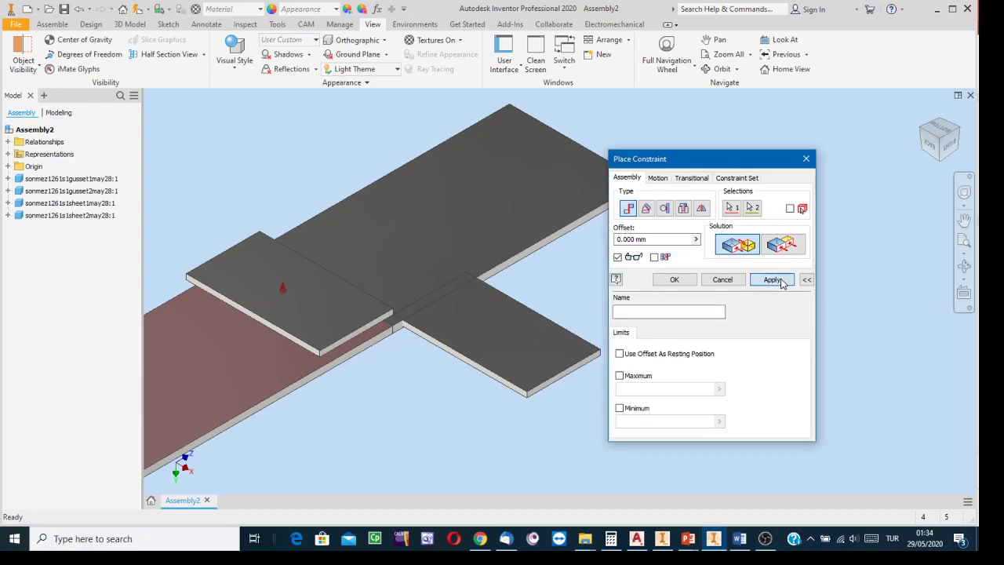
scroll(400, 379, up, 3)
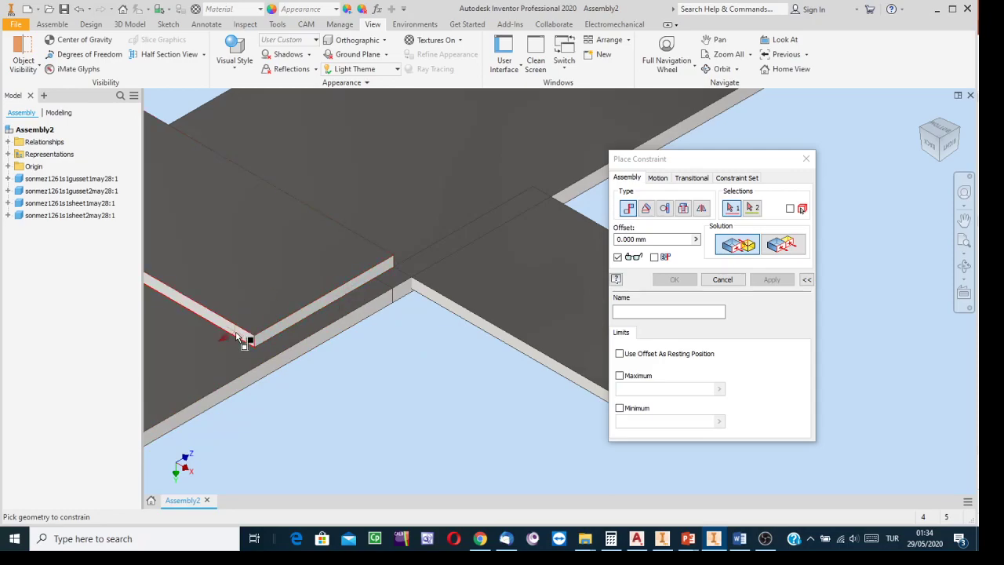
click(781, 245)
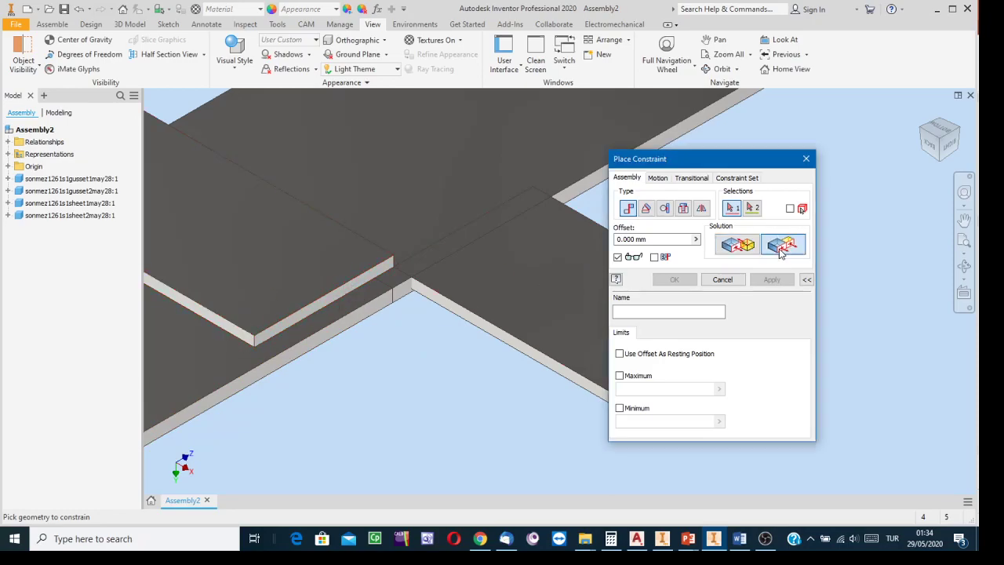
click(242, 338)
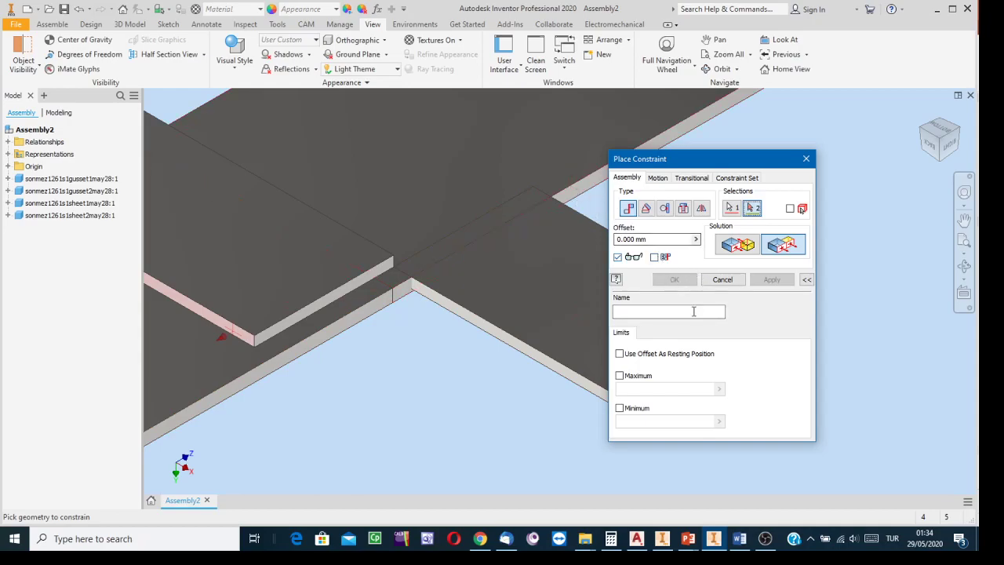
click(722, 279)
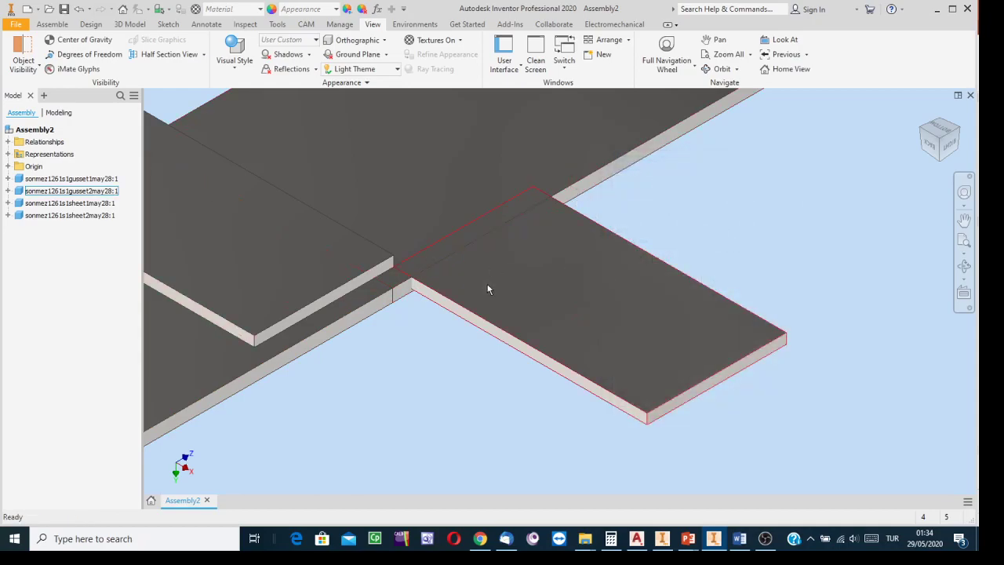
- Measure the length of the first gusset plate's short edge, then close the measurement
click(245, 24)
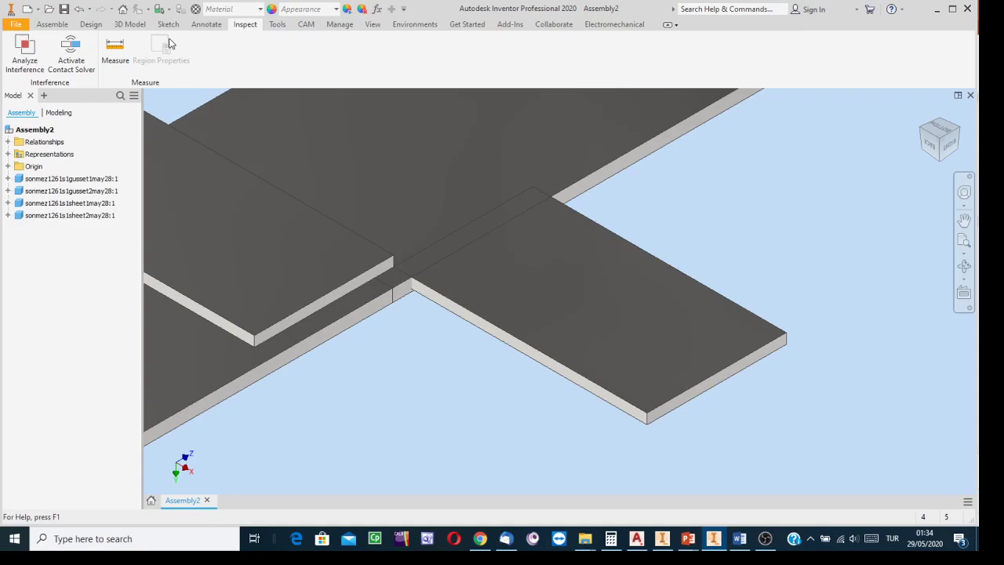
click(298, 315)
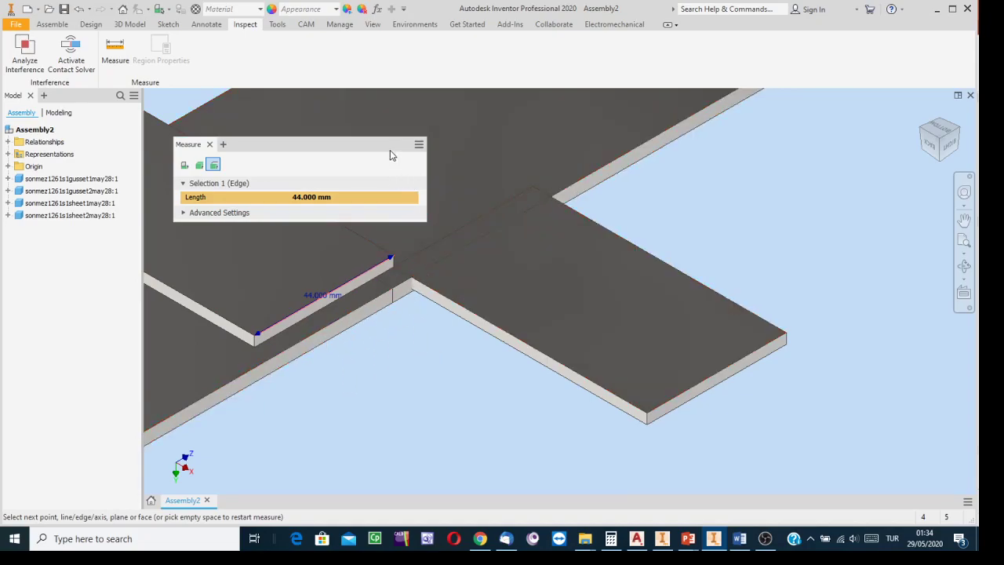
click(210, 145)
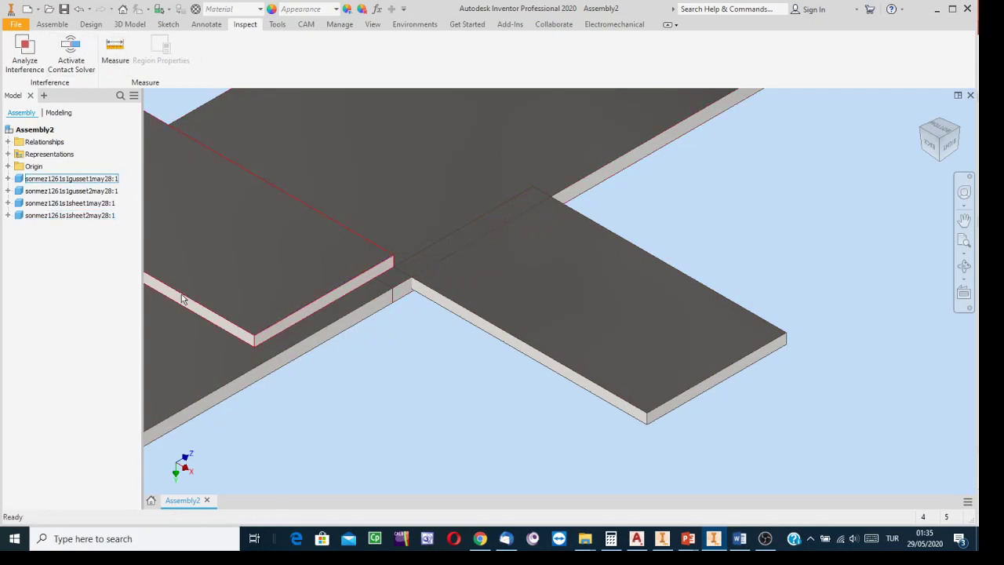
- Apply a flush constraint with 22 mm offset between the sheet's end face at the butt joint and the first gusset's long side face
click(51, 25)
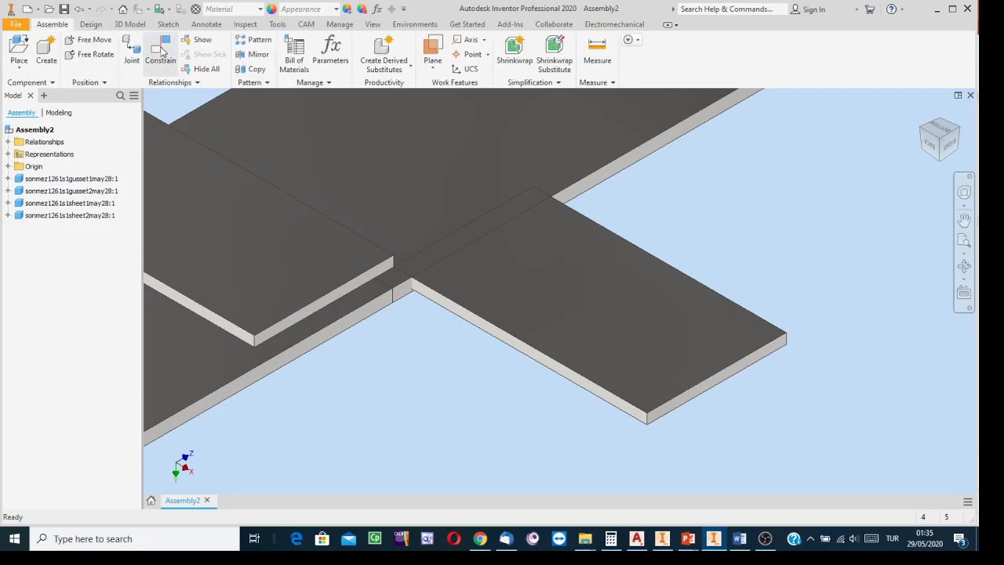
click(162, 52)
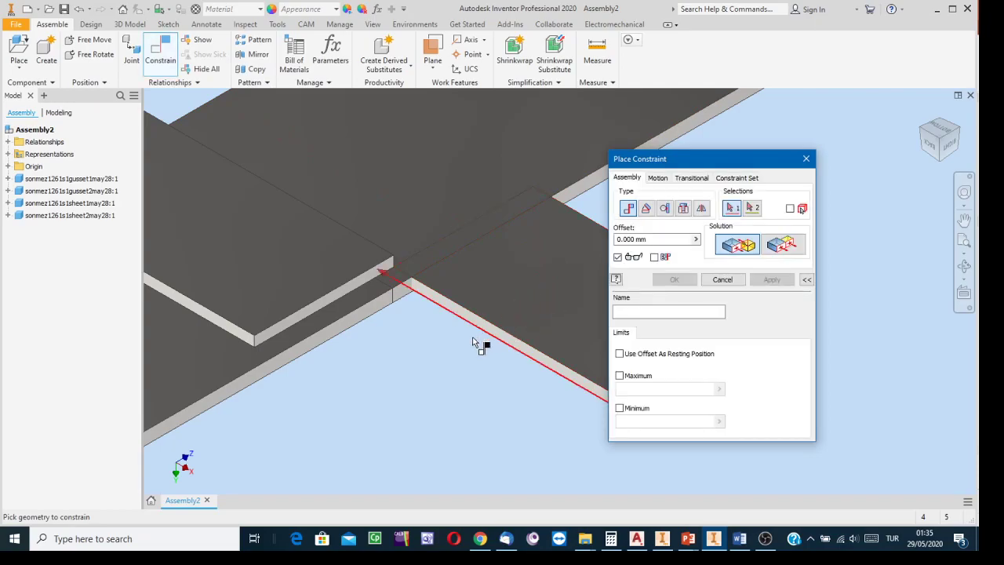
click(782, 244)
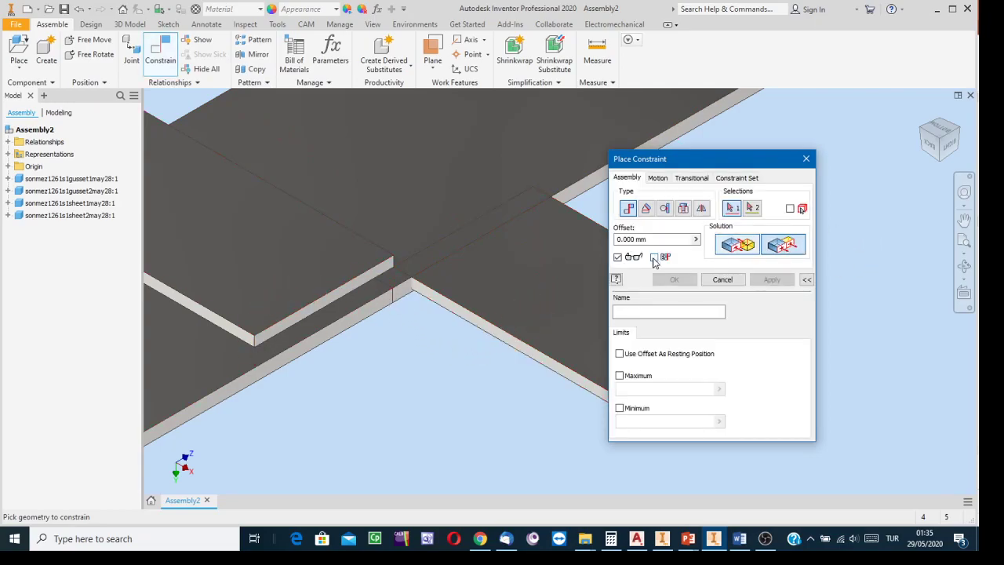
click(391, 289)
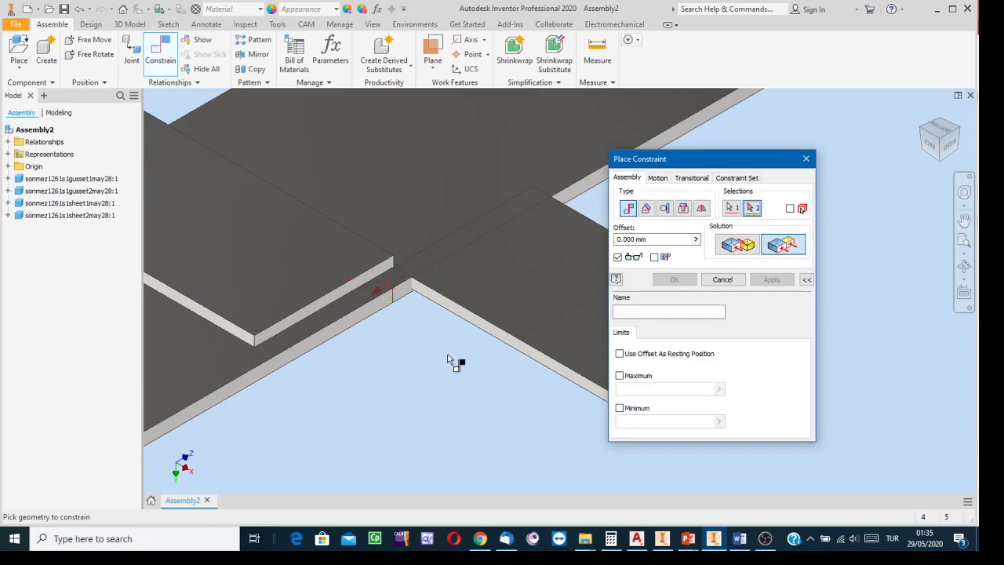
click(227, 327)
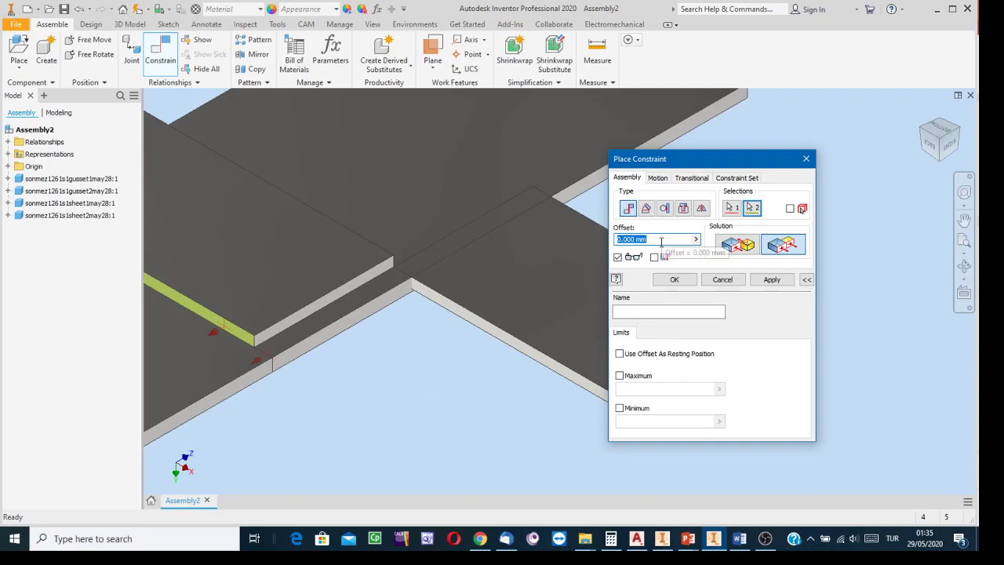
text(22)
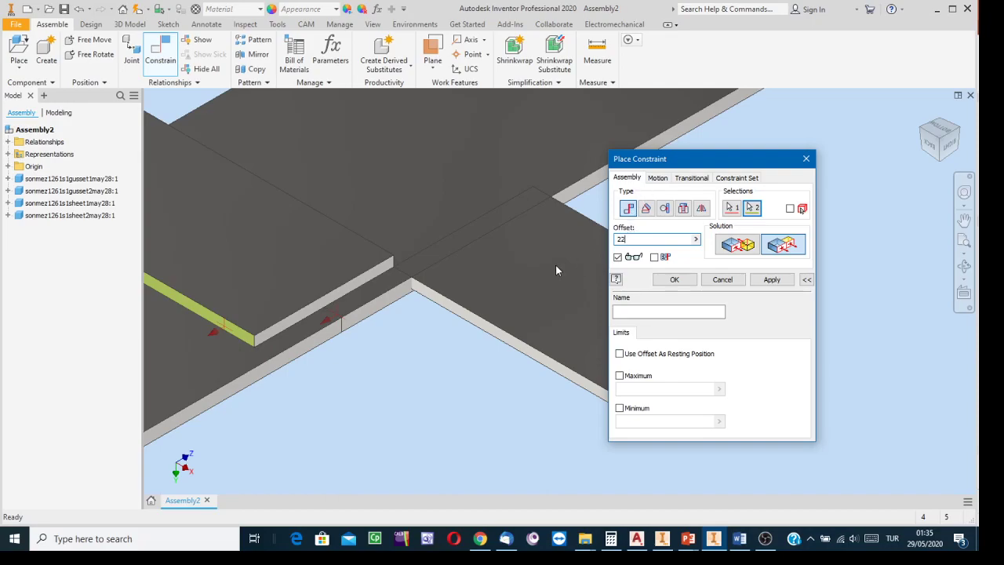
click(772, 279)
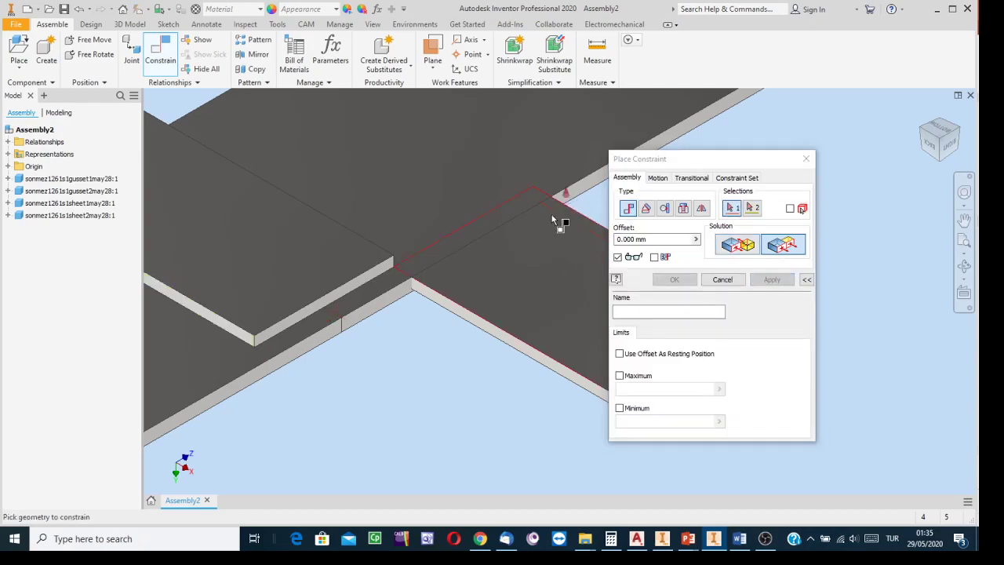
- Make the first gusset's short end face flush with the sheet's narrow side face at 0 mm offset
click(300, 322)
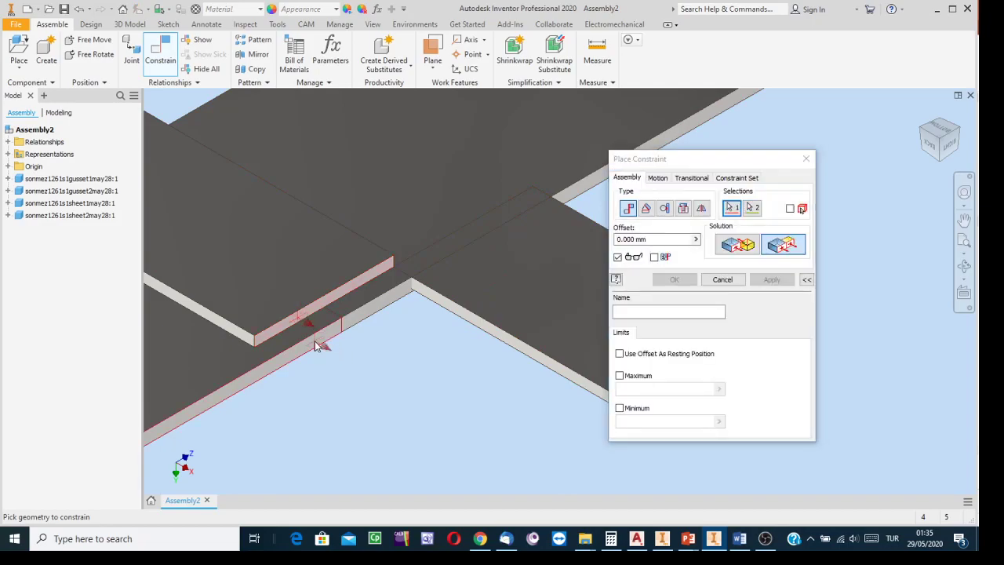
click(325, 347)
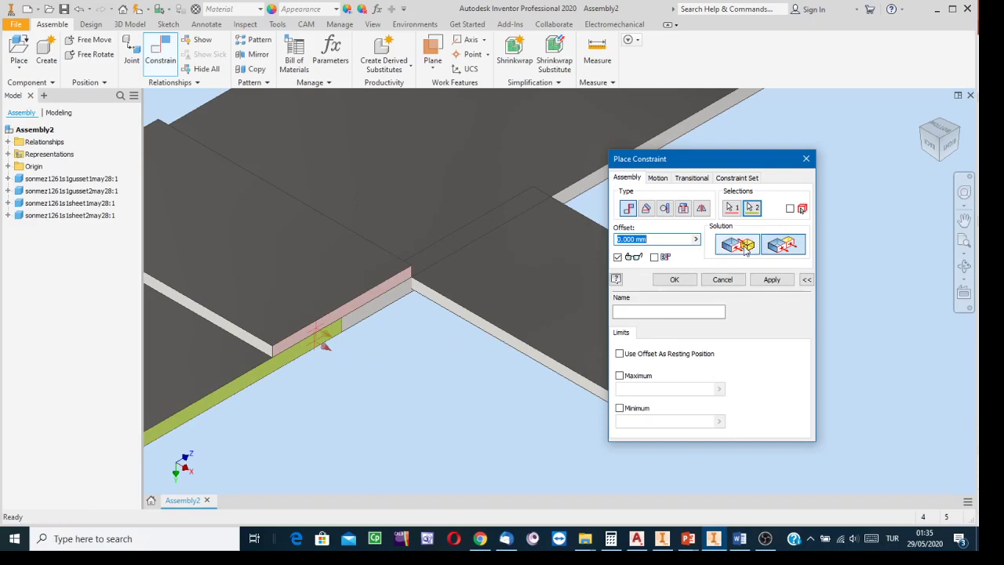
click(772, 280)
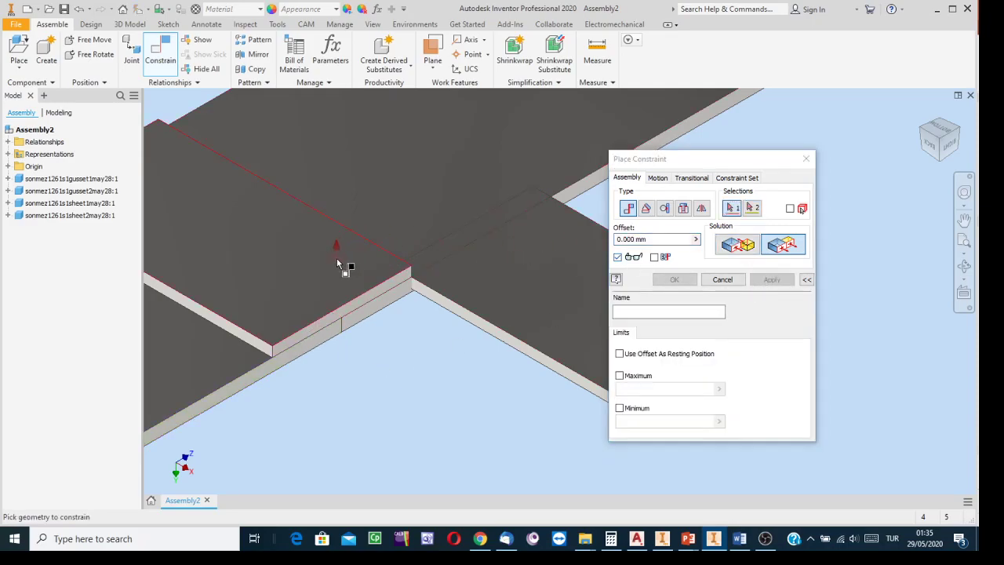
- Mate the second gusset's upper broad face to the underside of the butted sheet with 0 mm offset
middle_drag(414, 373, 509, 313)
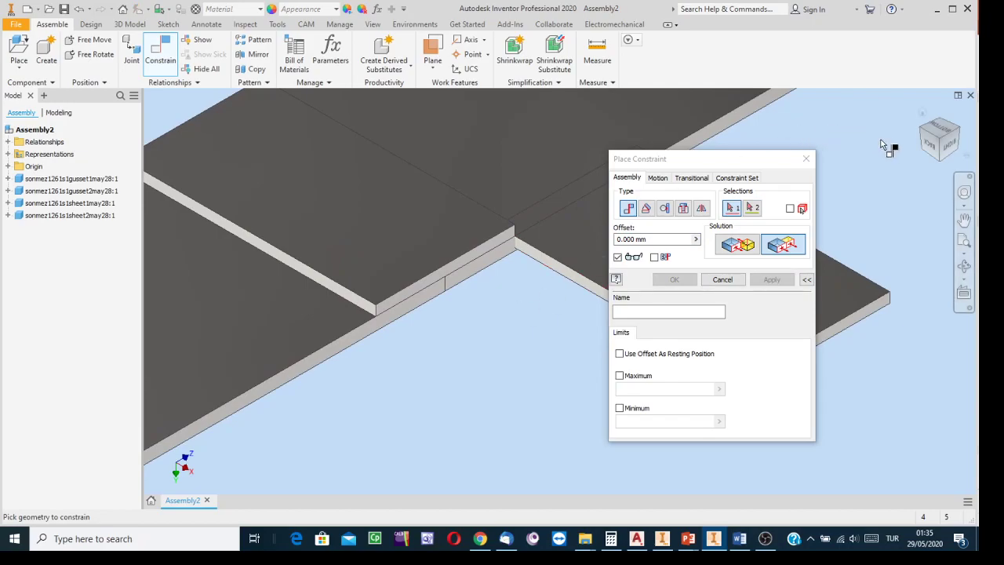
click(940, 164)
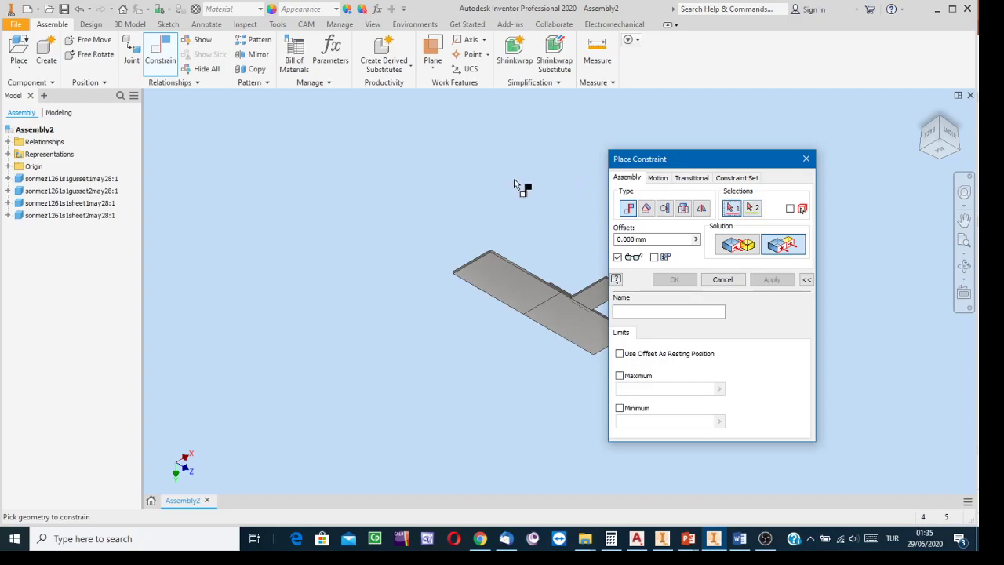
scroll(531, 212, down, 2)
middle_drag(531, 212, 402, 121)
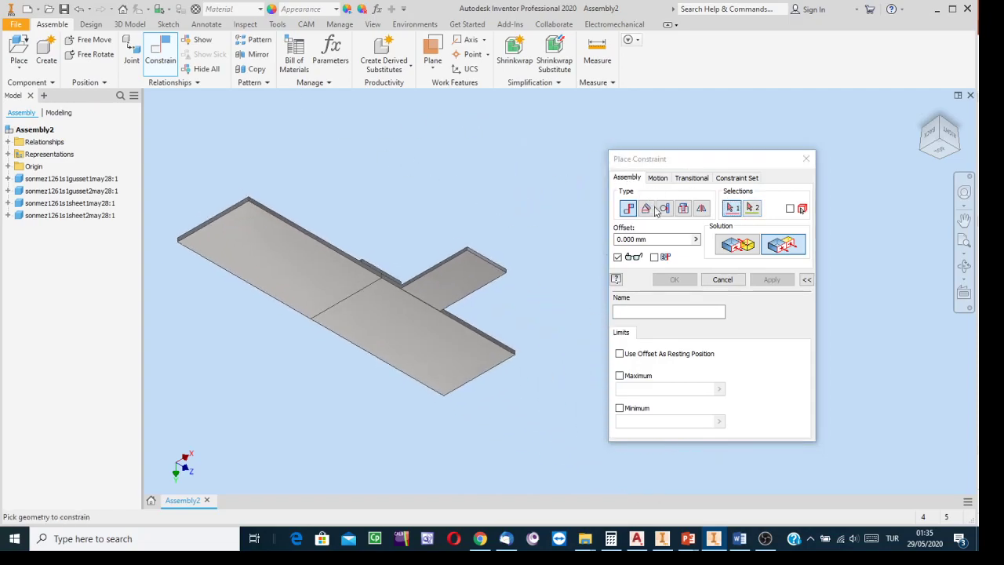
click(737, 243)
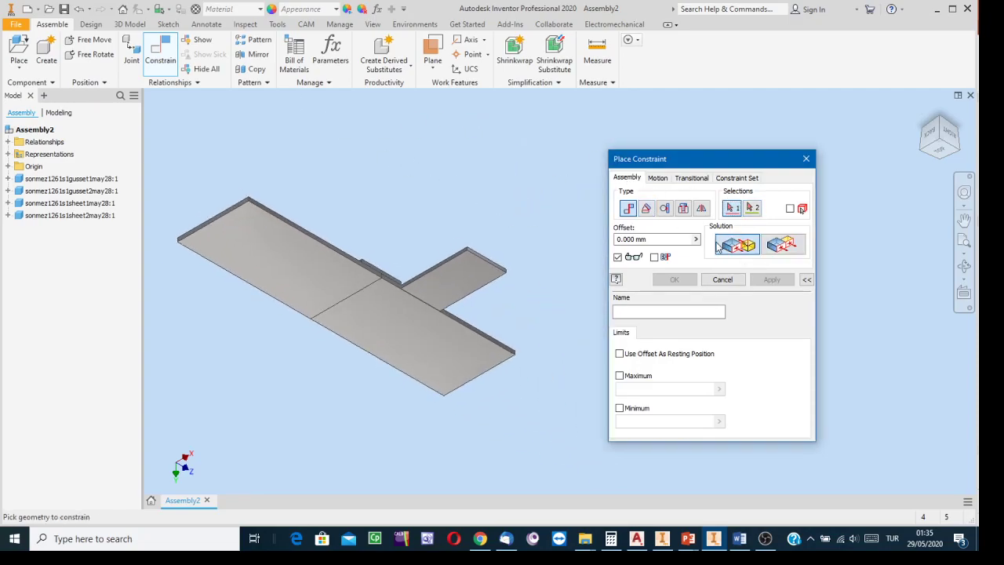
click(331, 287)
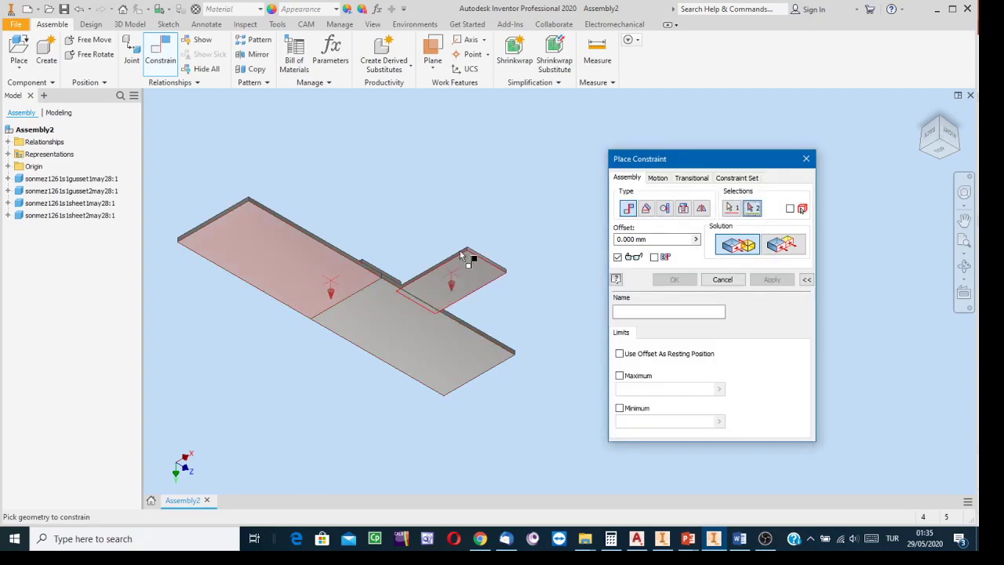
click(944, 126)
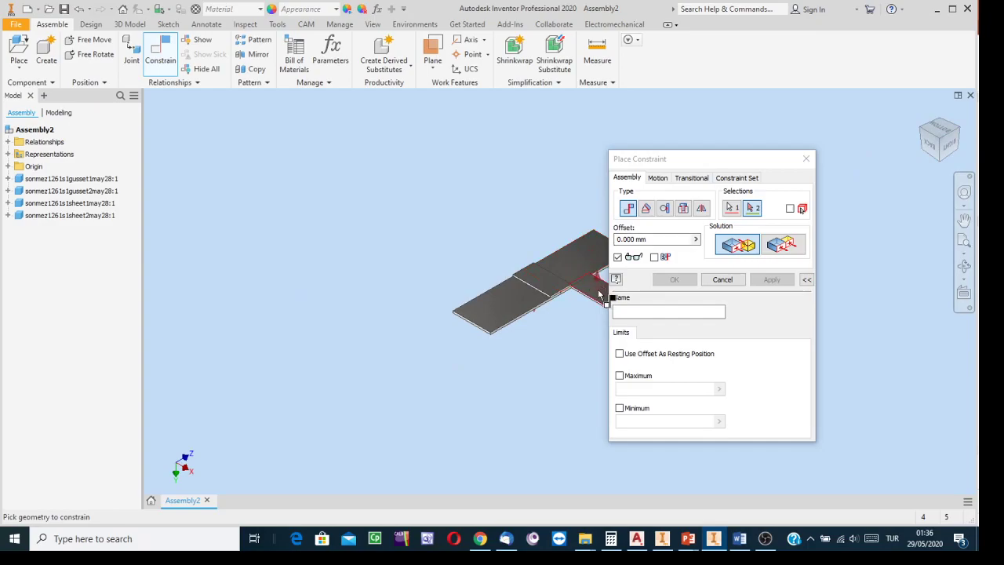
click(594, 294)
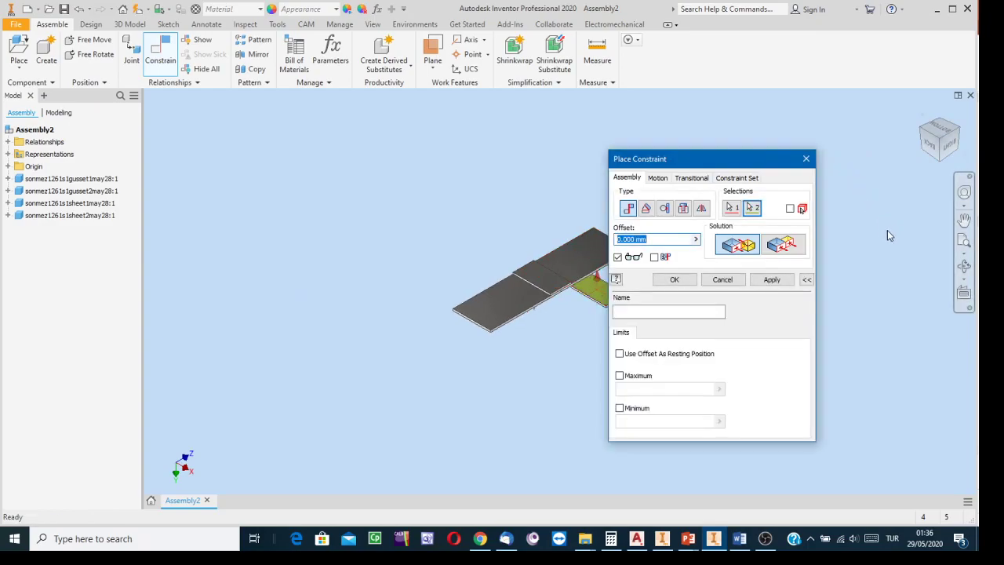
click(772, 279)
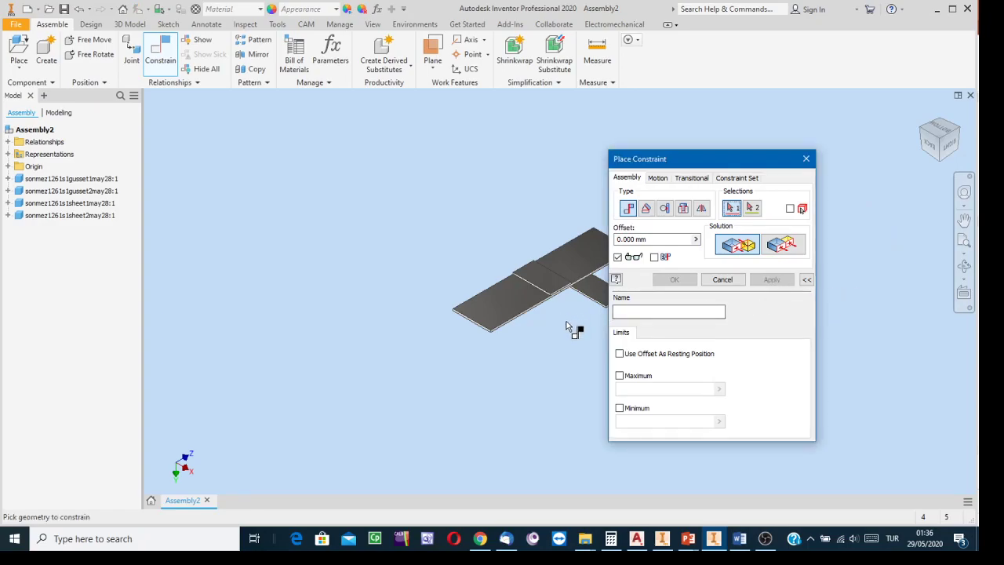
- Make the second gusset's short end face flush with the sheet's narrow side face at 0 mm offset
middle_drag(569, 323, 428, 301)
scroll(428, 301, down, 3)
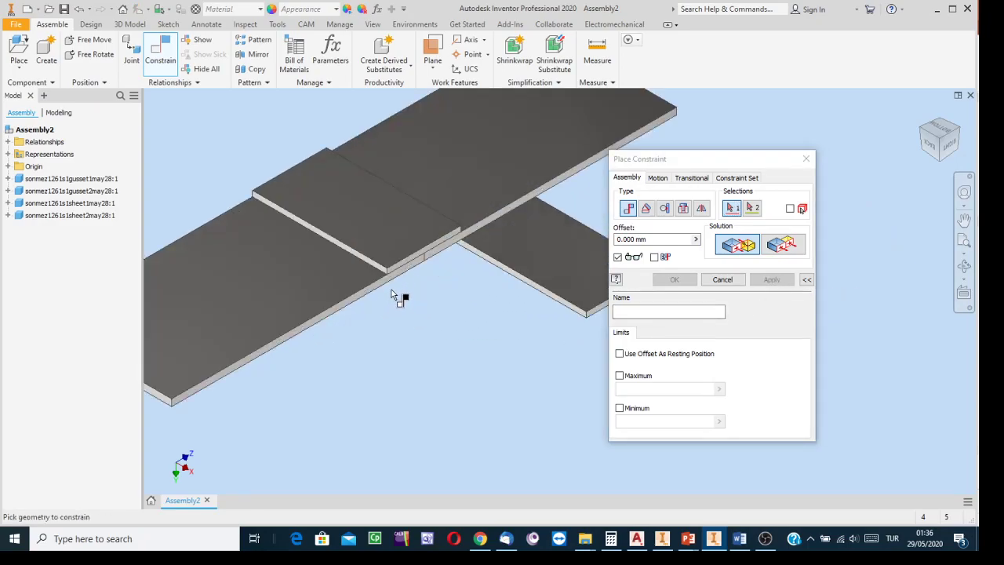
scroll(378, 285, down, 3)
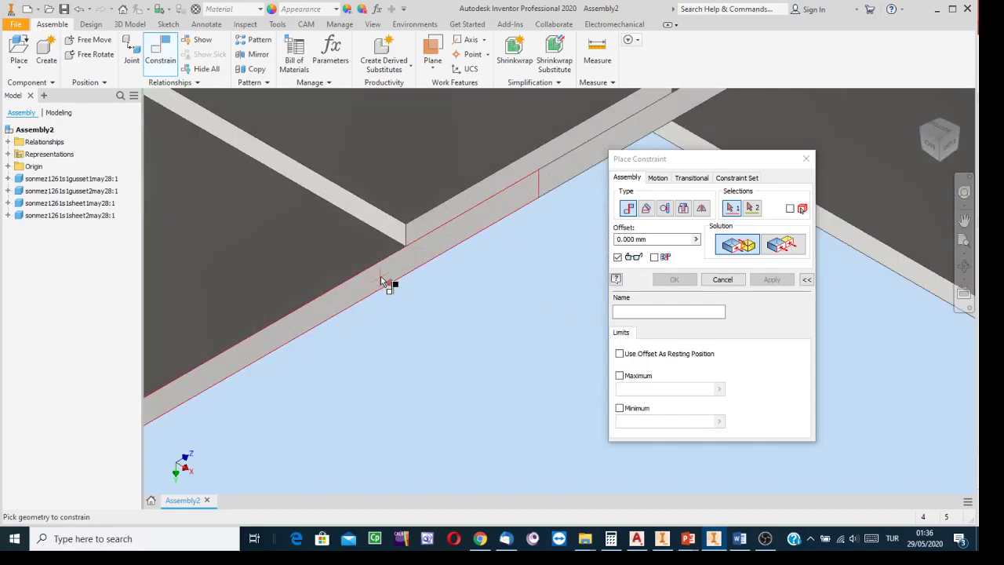
click(384, 281)
scroll(462, 314, up, 2)
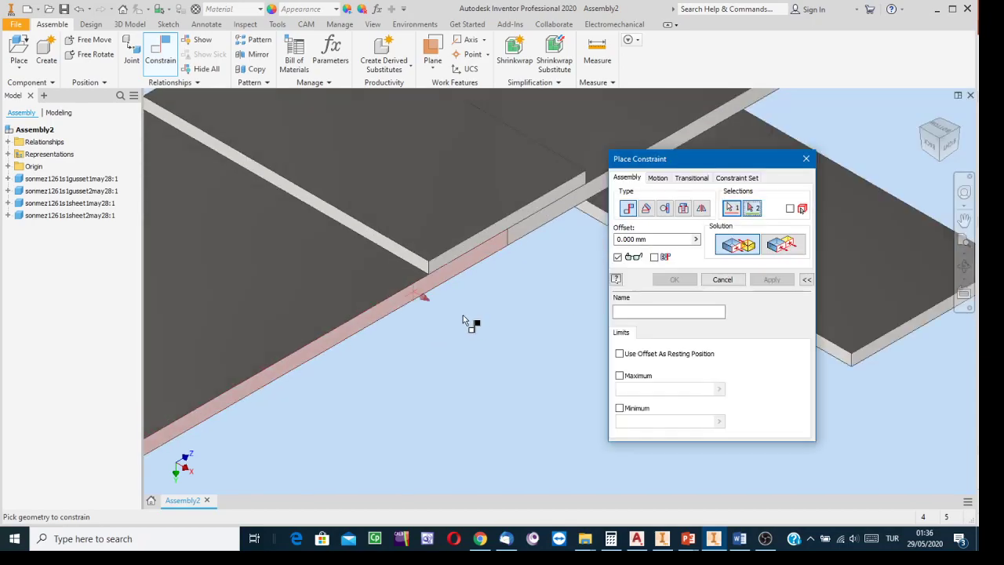
click(781, 248)
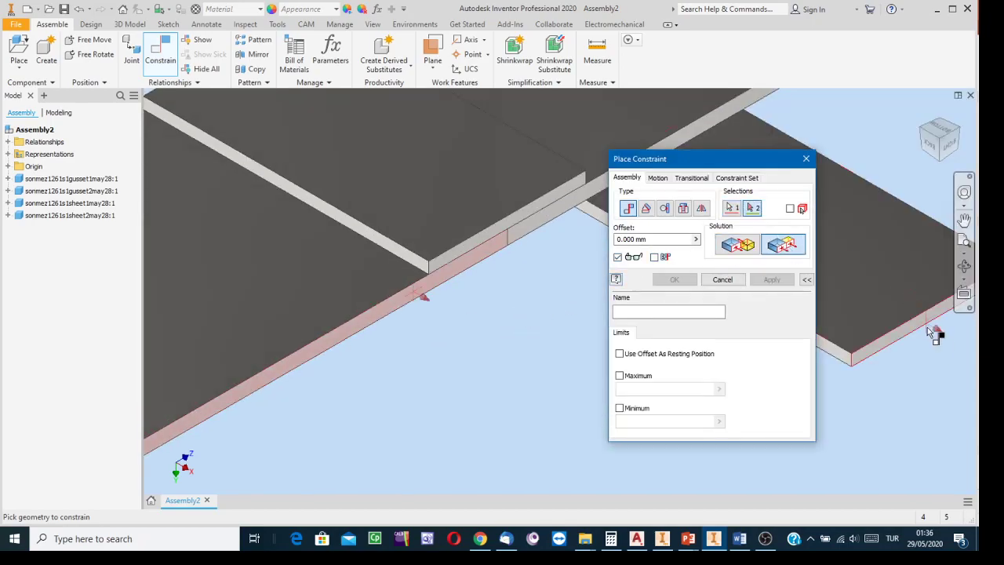
click(900, 343)
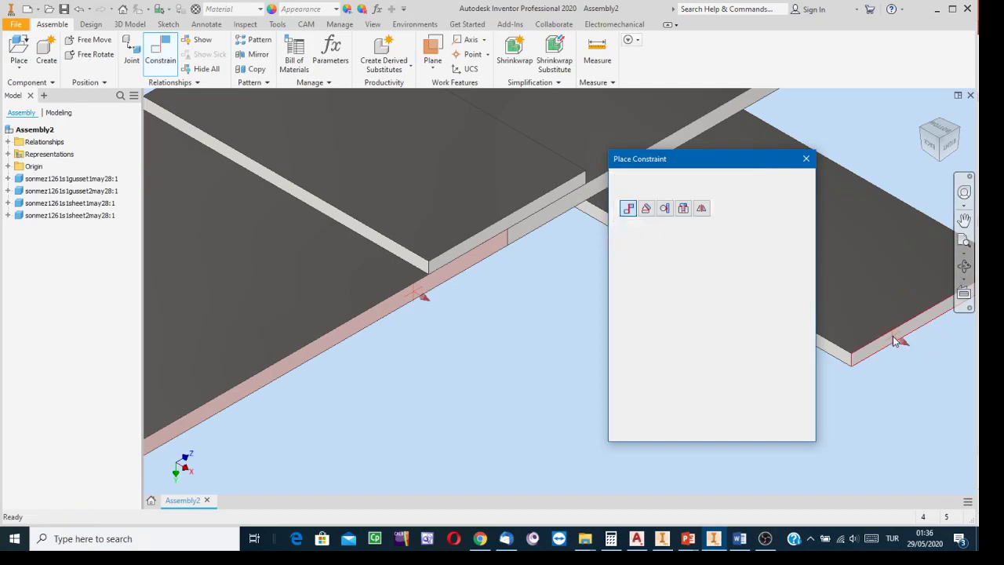
drag(717, 163, 376, 122)
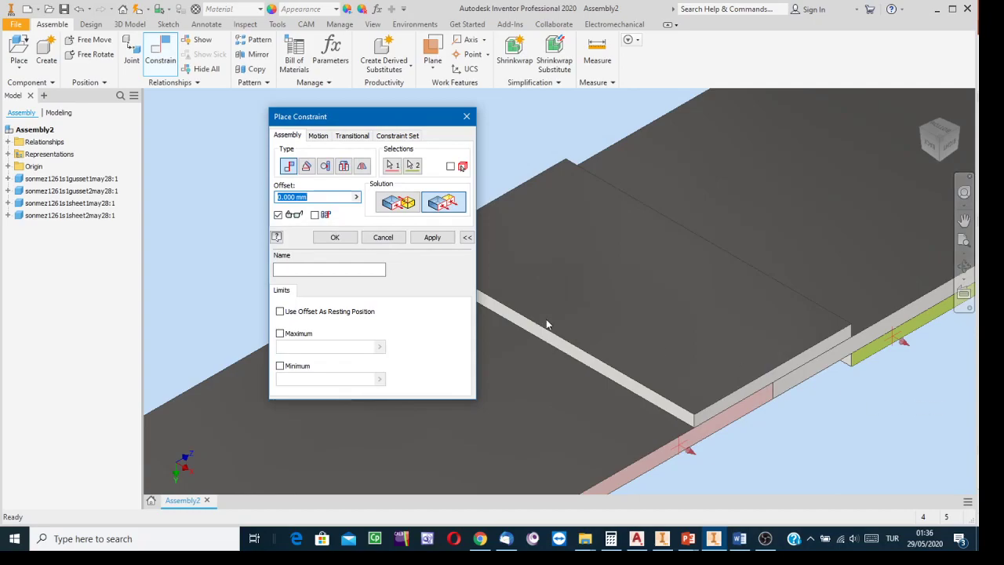
click(441, 238)
- Apply a flush constraint with -22 mm offset between the second gusset's long side face and the sheet's end face at the butt joint, then finish constraining
middle_drag(899, 499, 722, 413)
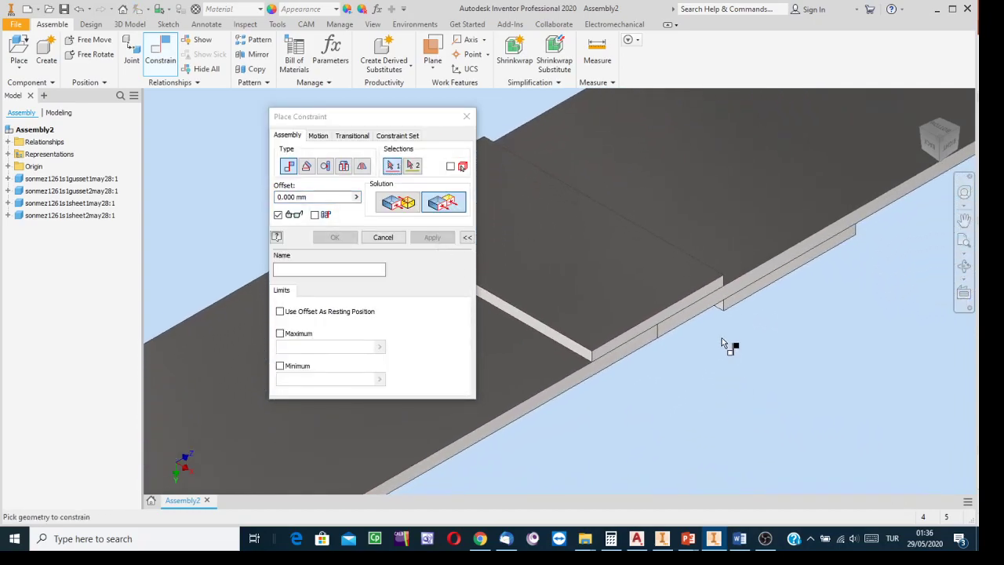
scroll(722, 314, down, 2)
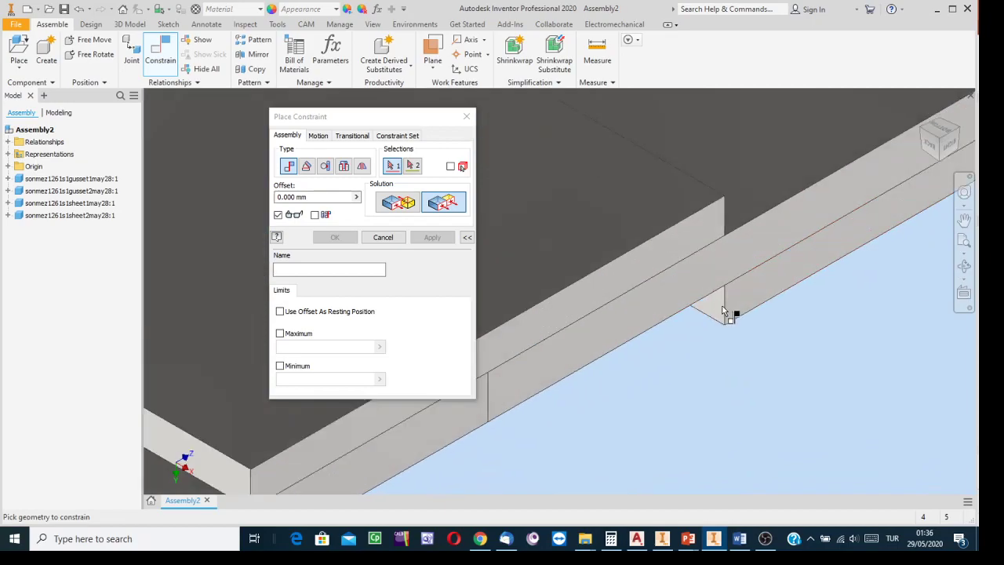
click(722, 310)
scroll(721, 401, up, 2)
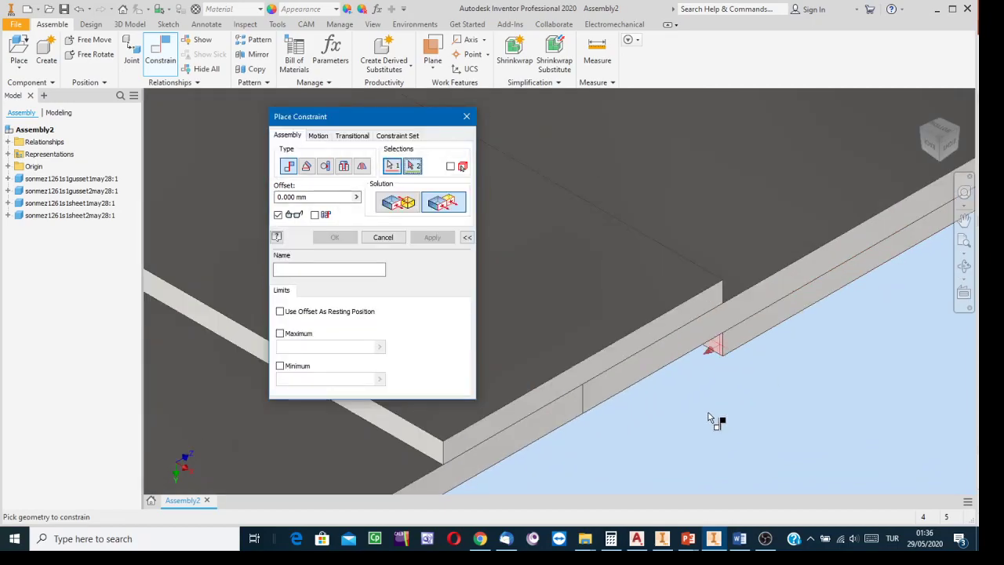
click(586, 407)
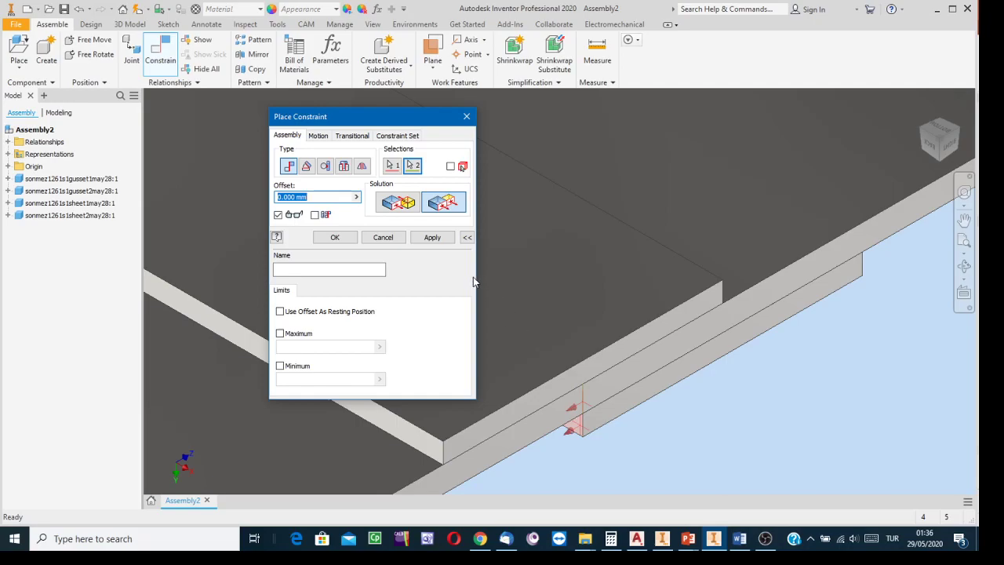
text(22)
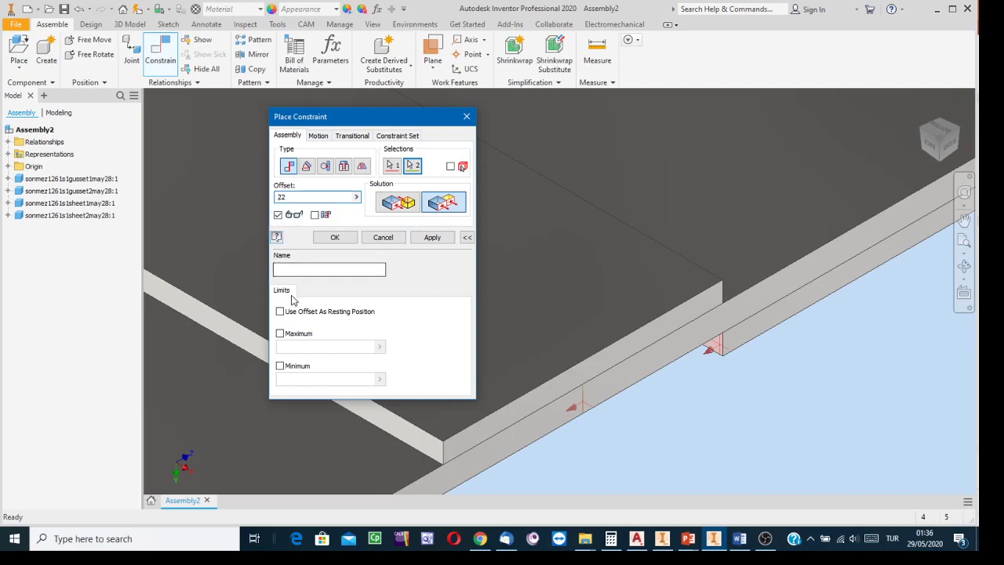
text(-)
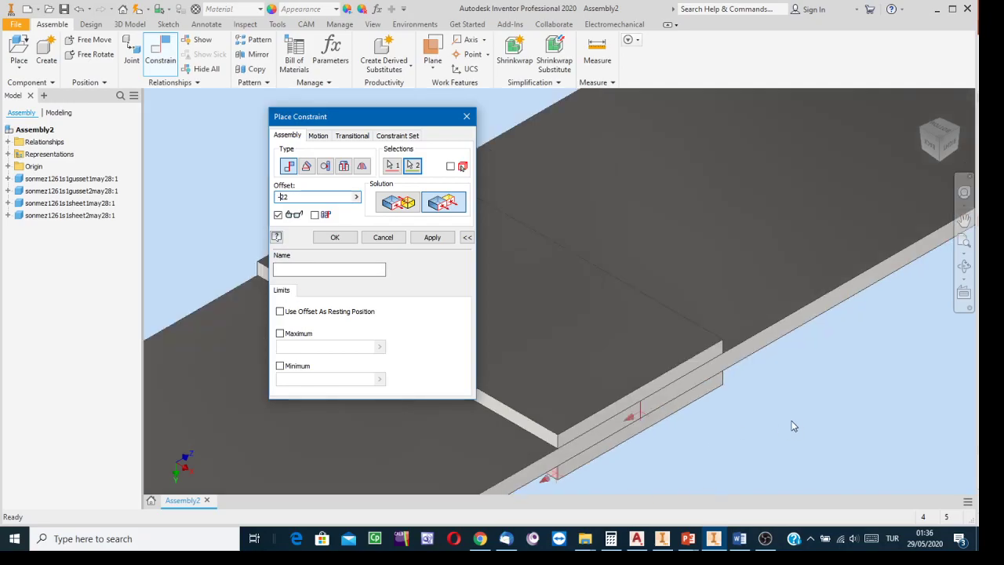
click(432, 238)
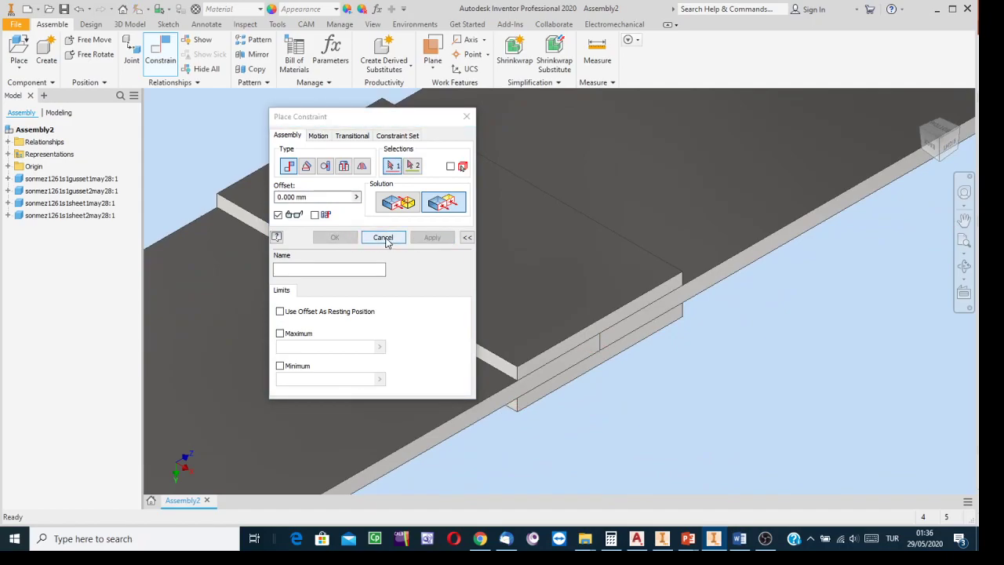
click(383, 238)
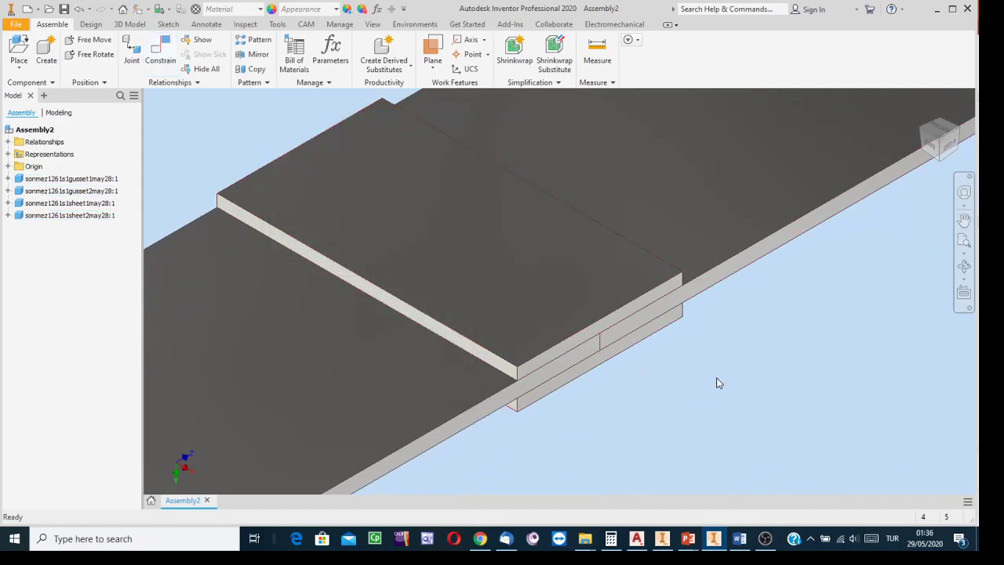
- Orbit around the joint to examine how both gussets sit on the sheets, then restore the home view
click(964, 267)
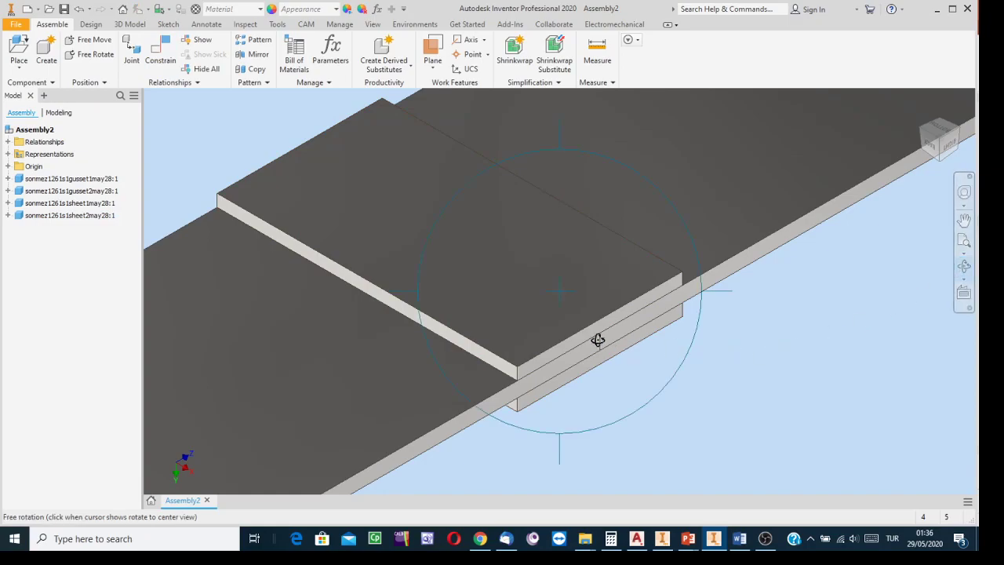
drag(596, 338, 641, 437)
key(Escape)
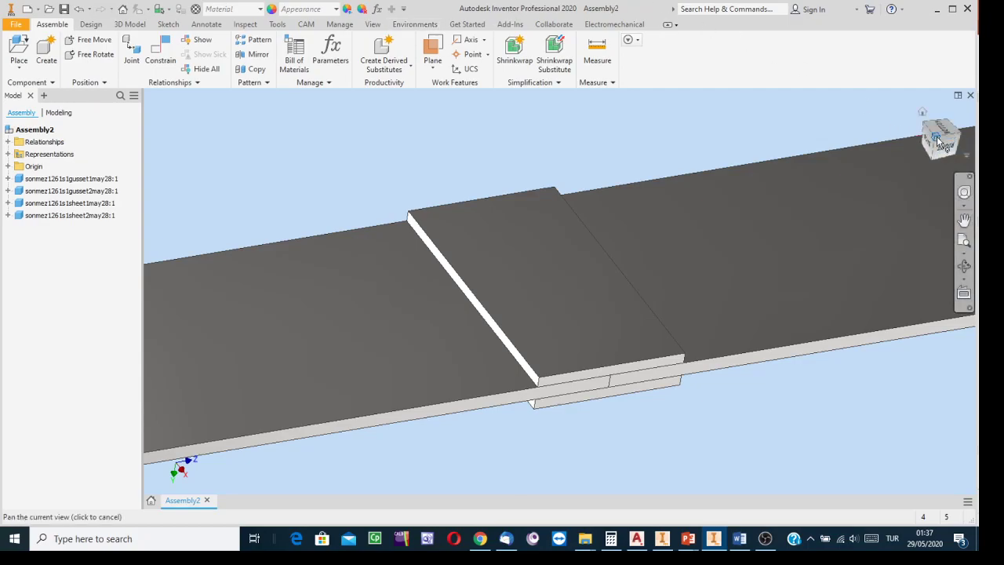
click(922, 113)
scroll(610, 307, up, 5)
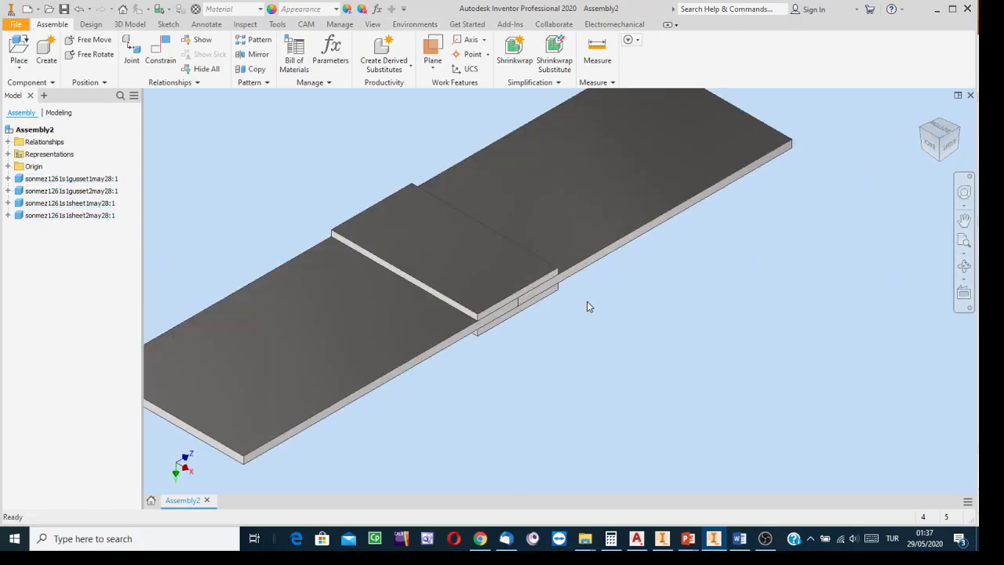
scroll(621, 312, down, 2)
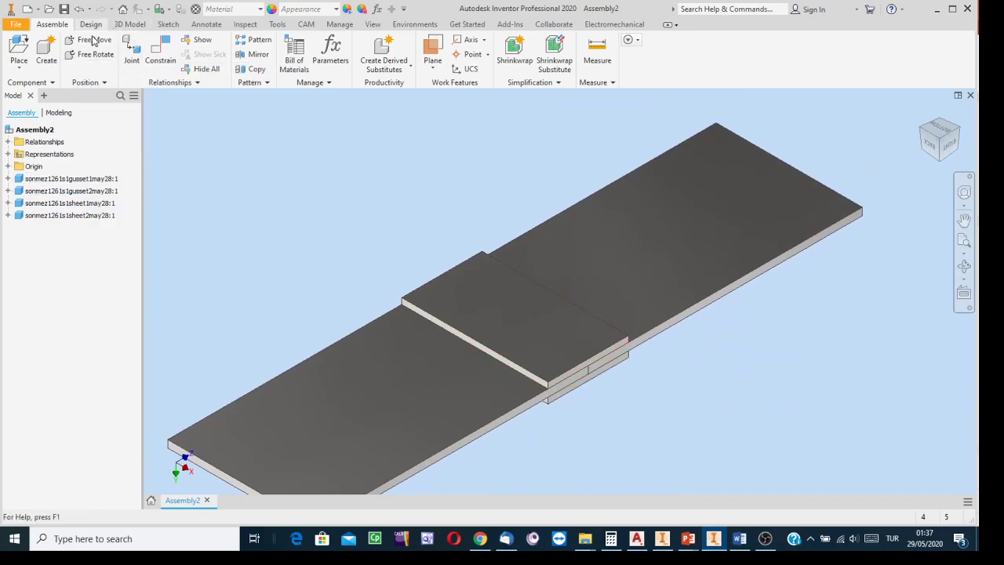
- Save the assembly under the file name sonmez1261s2rivettedjointmay28.iam in the current workspace folder
click(17, 24)
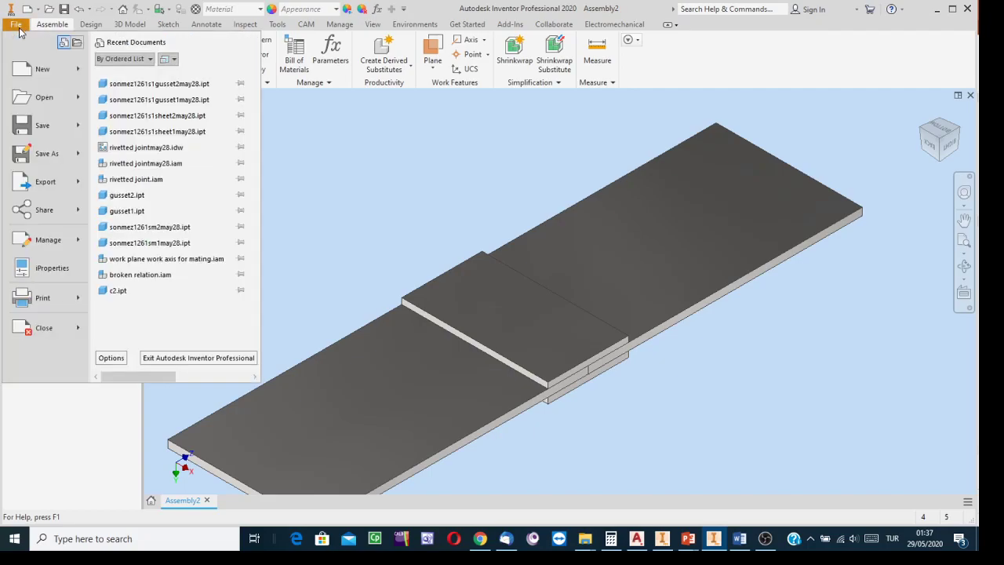
click(47, 154)
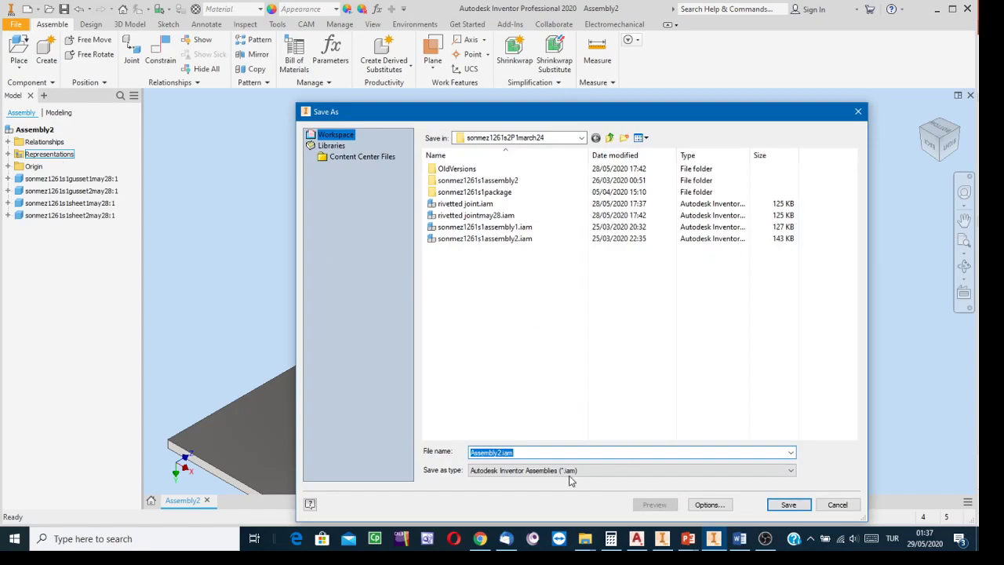
text(s)
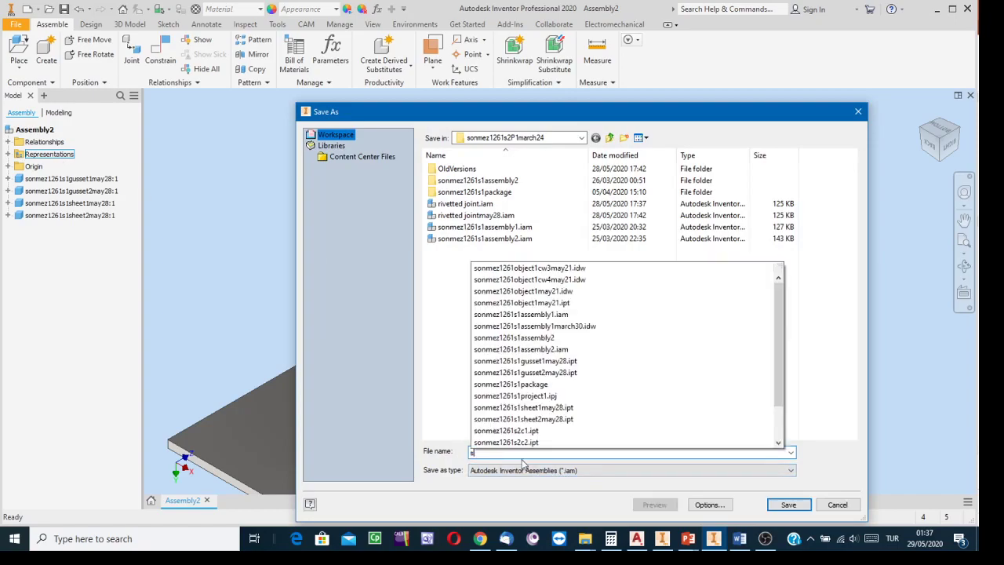
text(onmez1261s2)
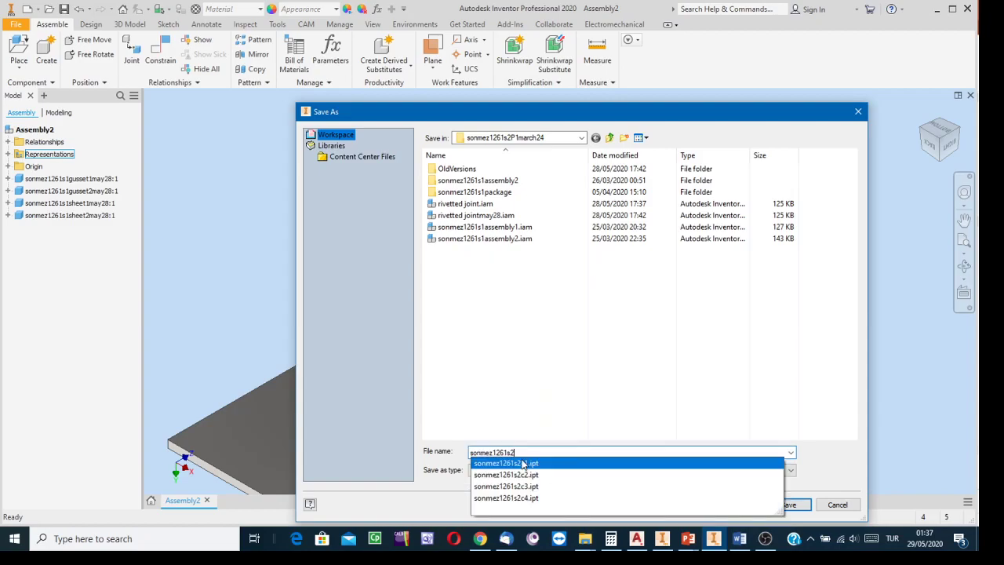
text(riv)
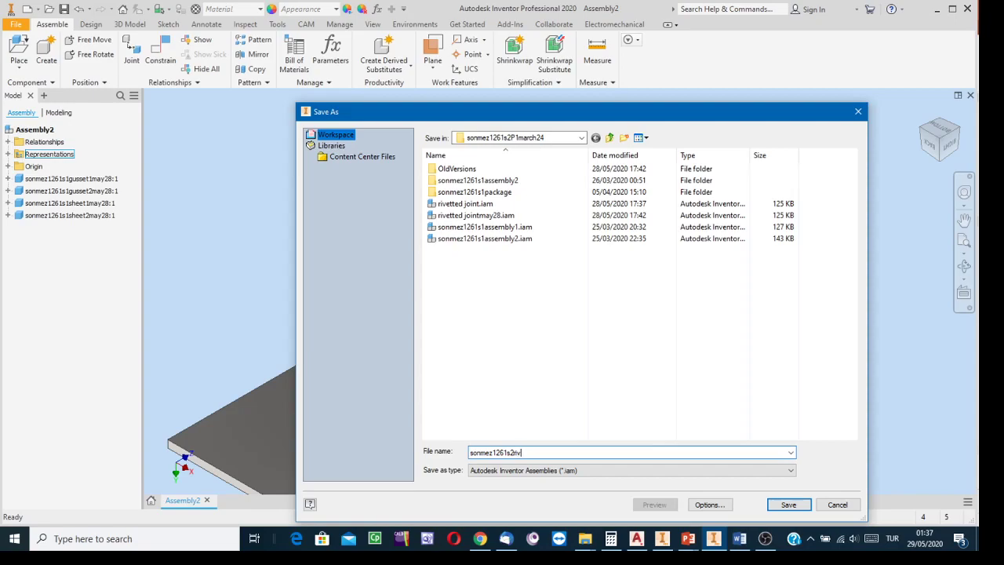
text(etted)
text(join)
text(tmat)
text(28)
click(788, 505)
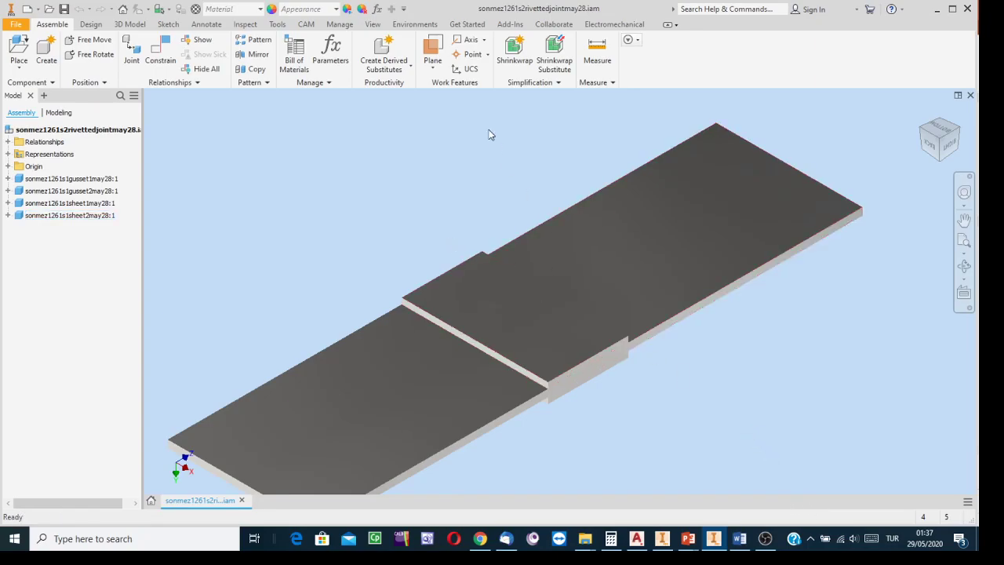
- Change the assembly's visual style to shaded with visible edges
click(373, 24)
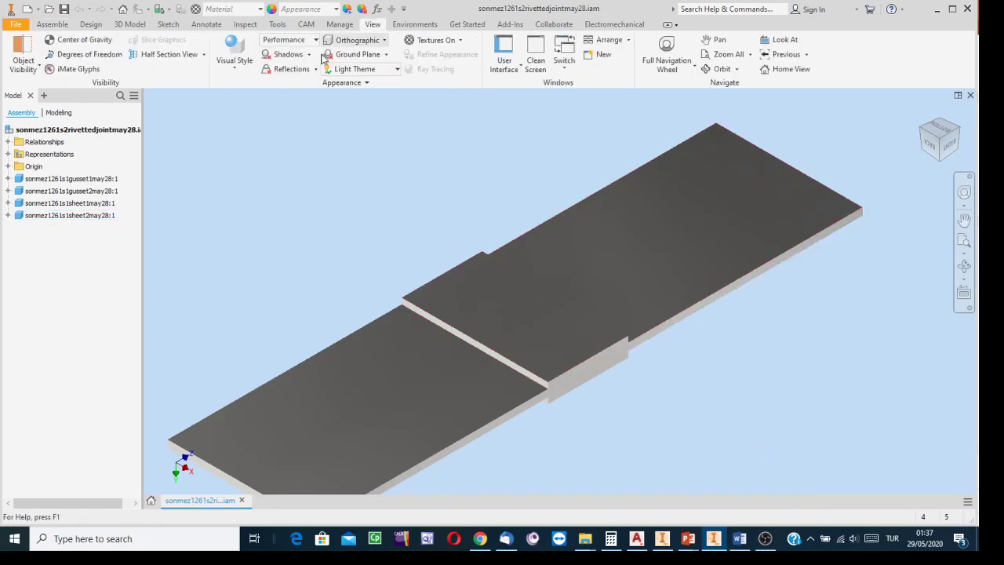
click(234, 55)
click(263, 138)
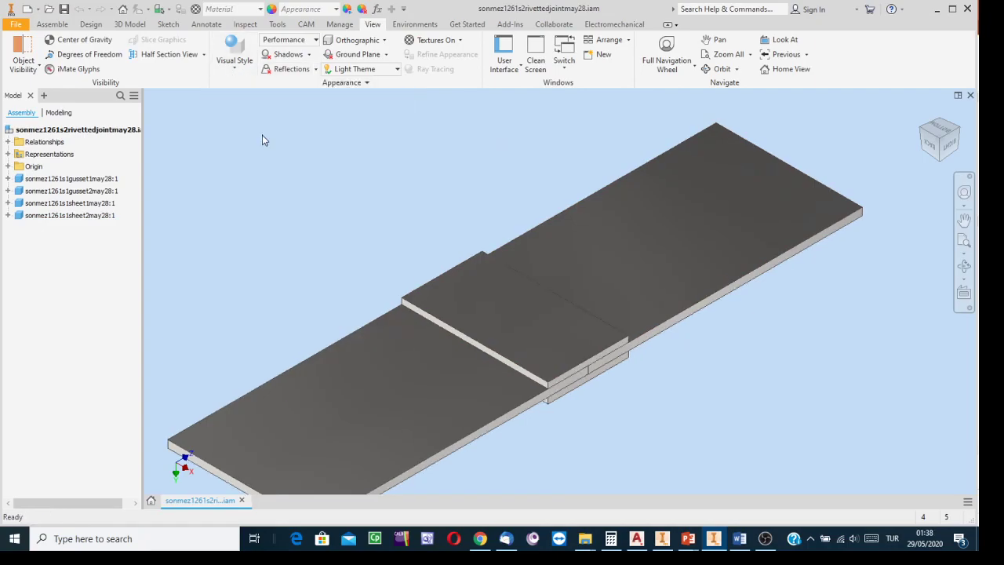
scroll(623, 316, up, 2)
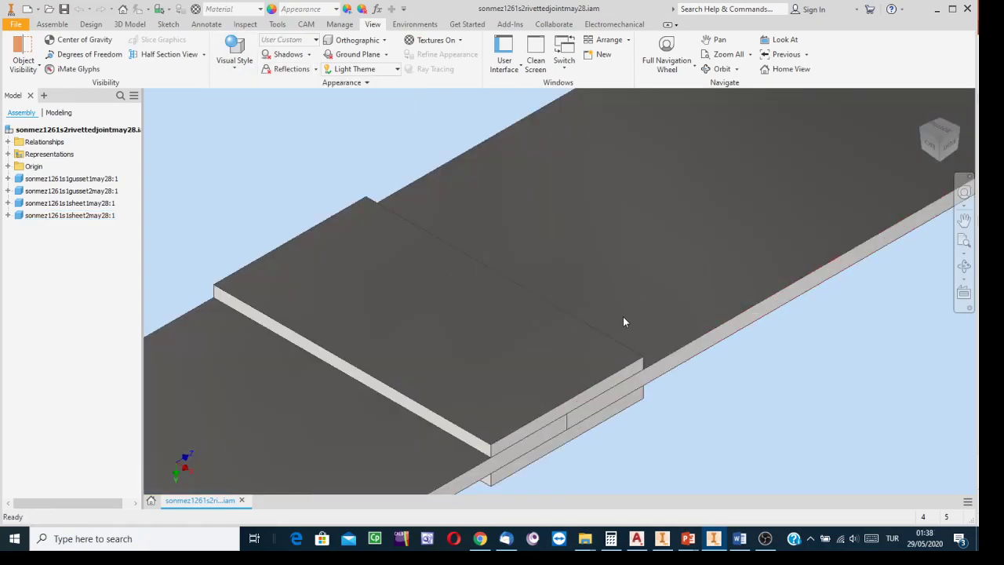
- Switch to the rivetsasus.ppt presentation in PowerPoint to read the rivet pitch and edge-distance formulas
scroll(623, 316, down, 2)
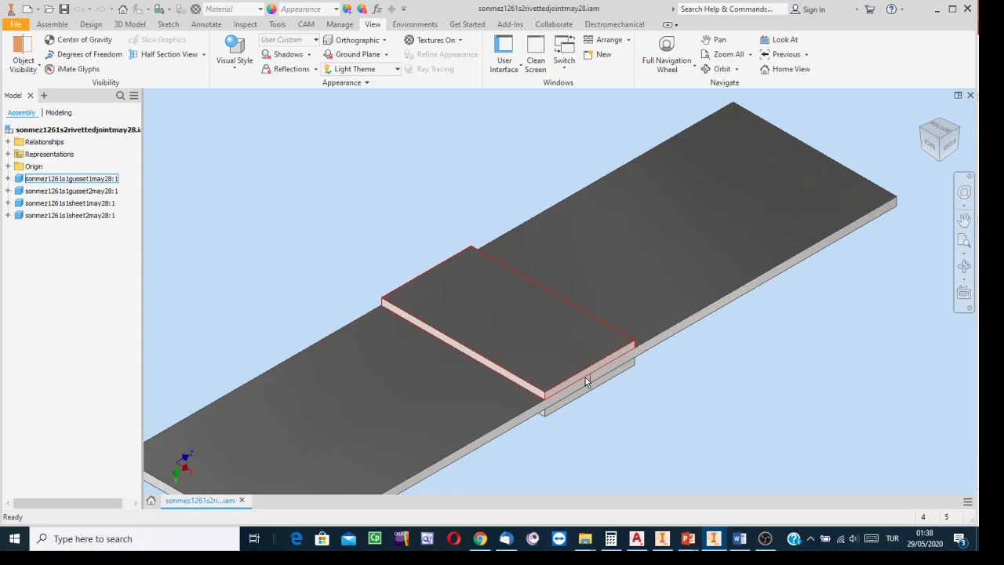
mouse_move(585, 377)
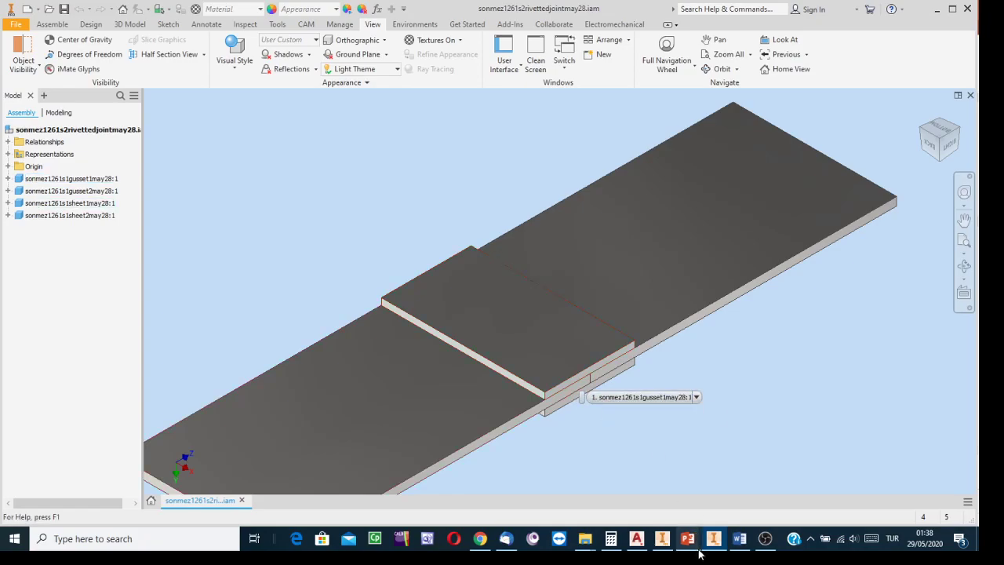
mouse_move(691, 542)
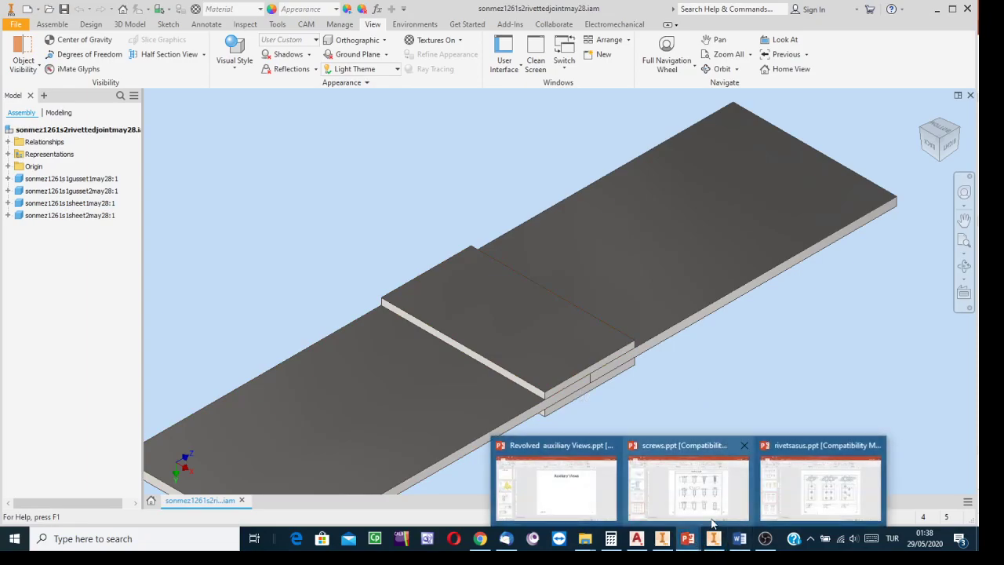
click(822, 502)
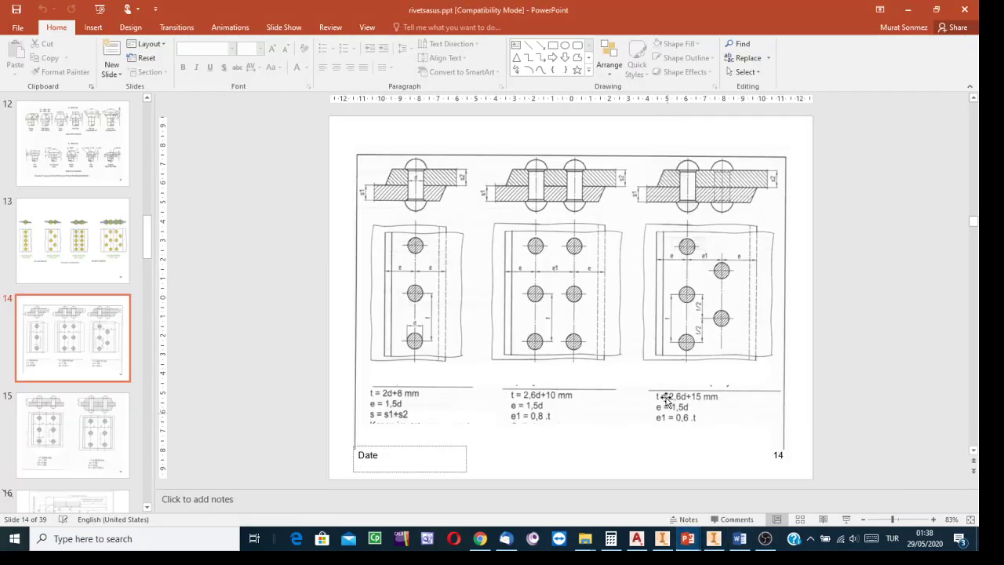
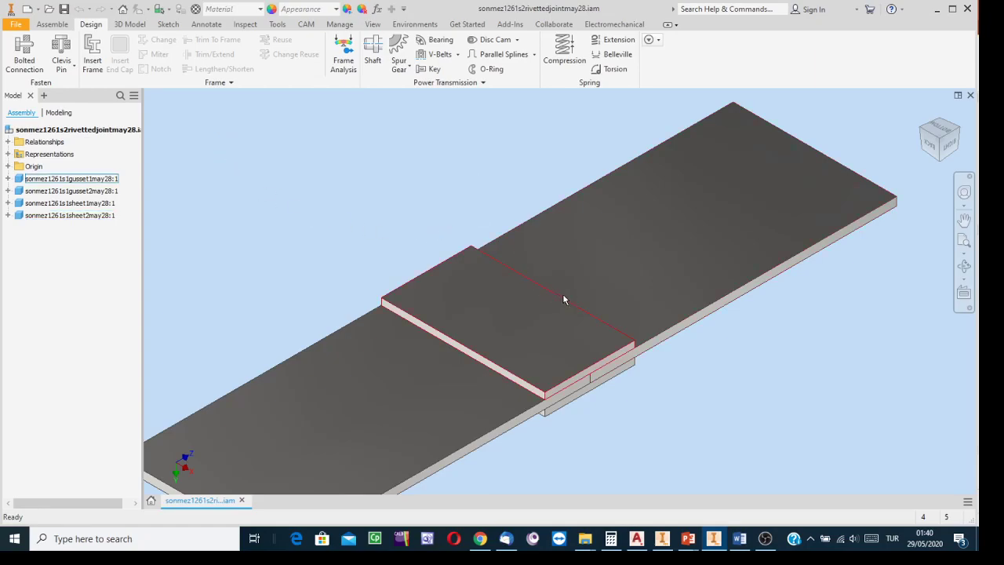
- Open the upper gusset, sonmez1261s1gusset1may28, for in-place editing within the assembly
scroll(636, 361, down, 2)
scroll(706, 392, down, 3)
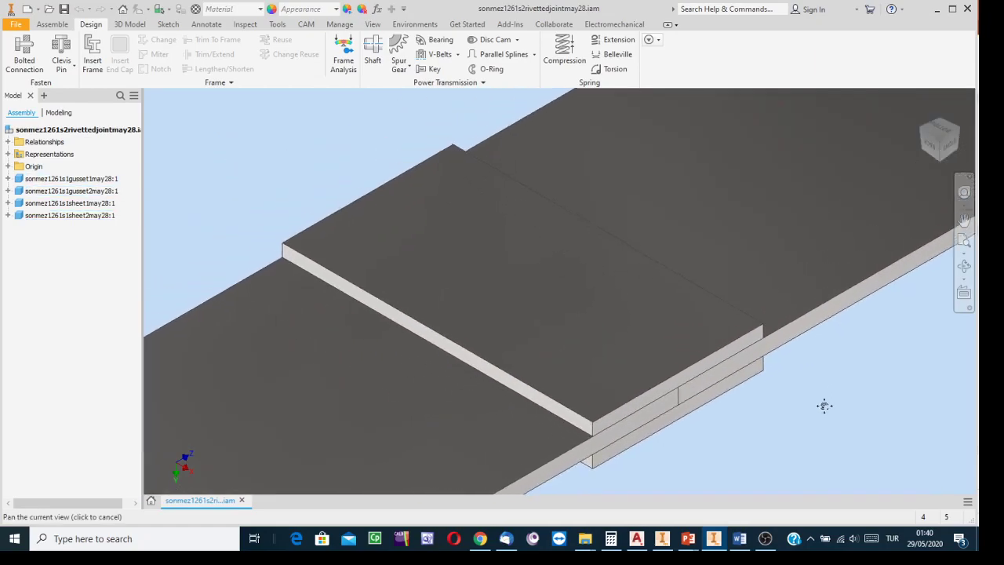
scroll(772, 439, up, 4)
scroll(670, 364, down, 3)
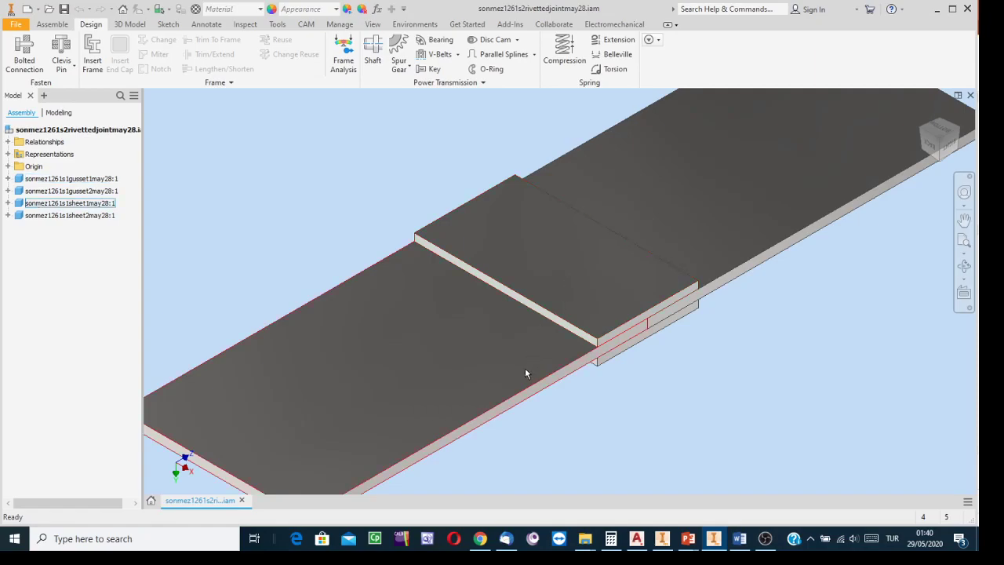
click(410, 362)
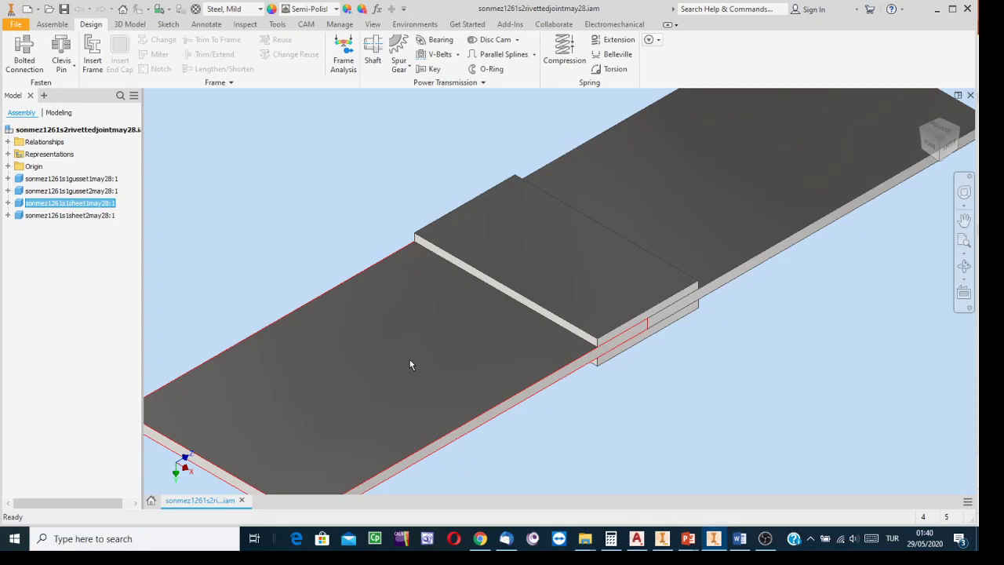
click(868, 428)
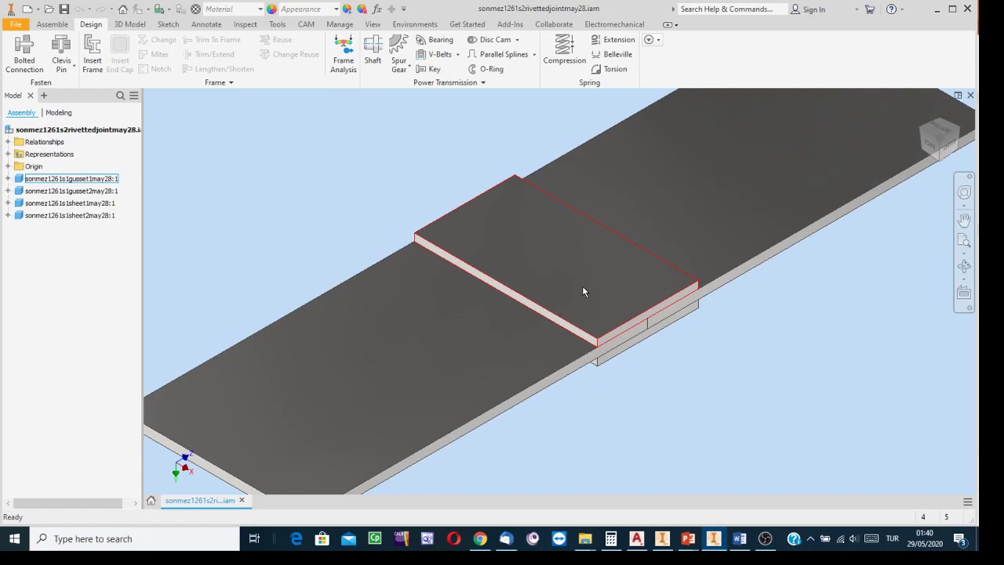
click(562, 285)
right_click(562, 285)
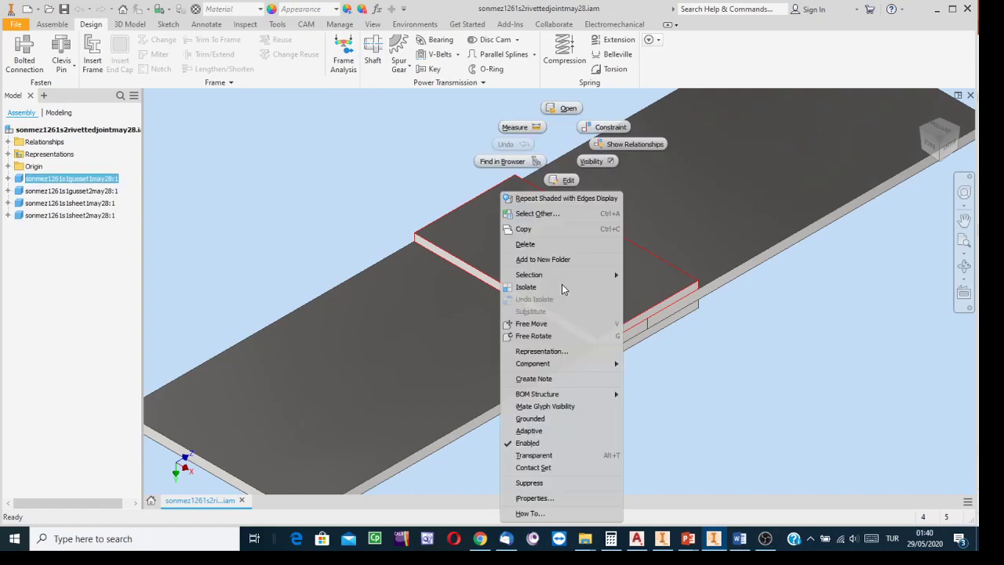
click(564, 179)
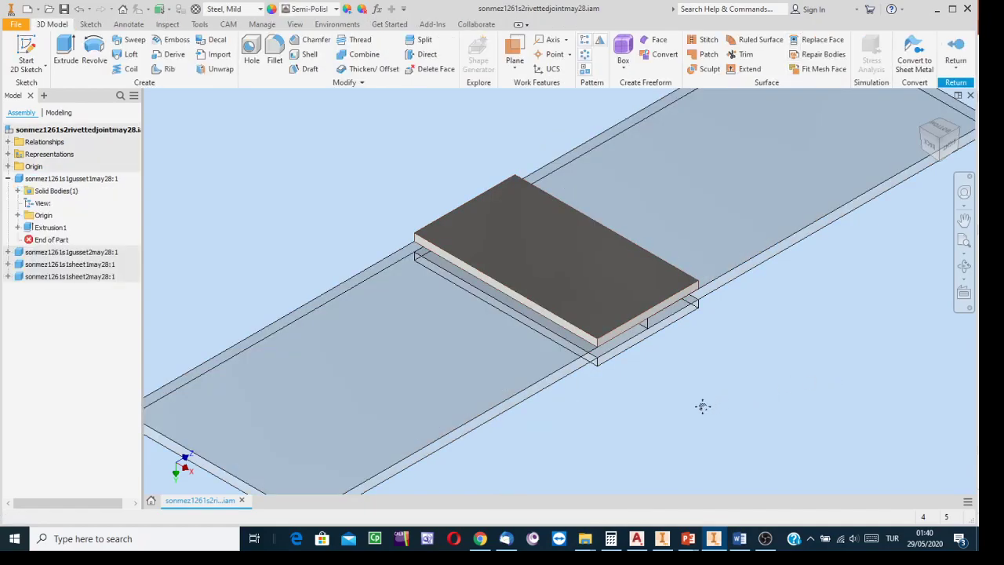
middle_drag(701, 405, 657, 431)
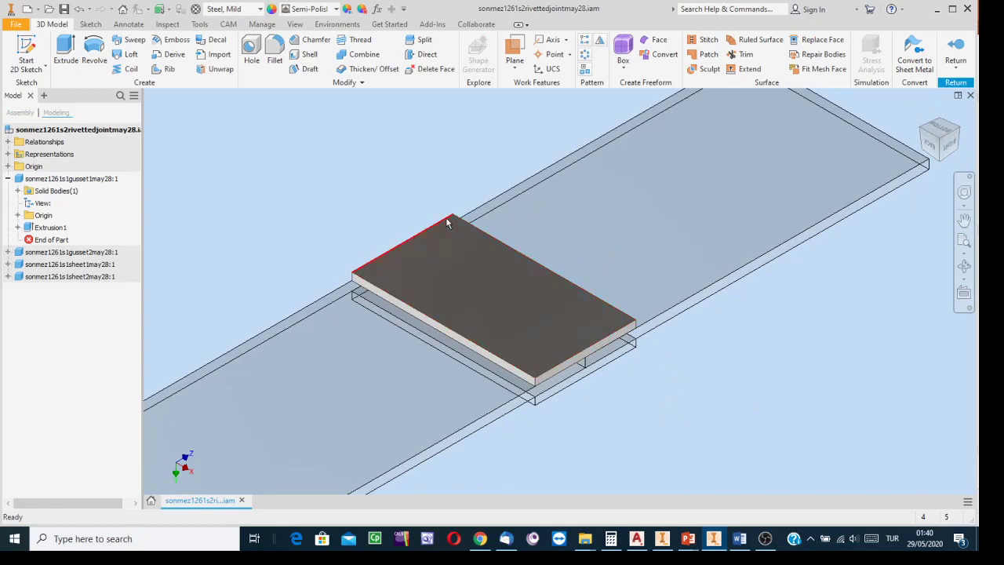
- Start a simple through-all Hole feature for the upper gusset
click(409, 289)
click(398, 250)
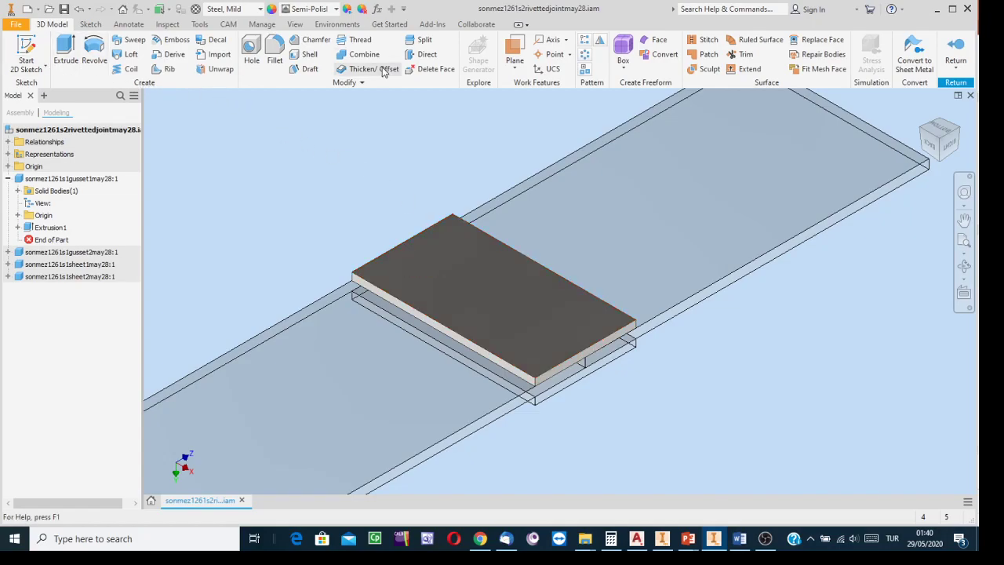
click(248, 46)
drag(302, 100, 277, 133)
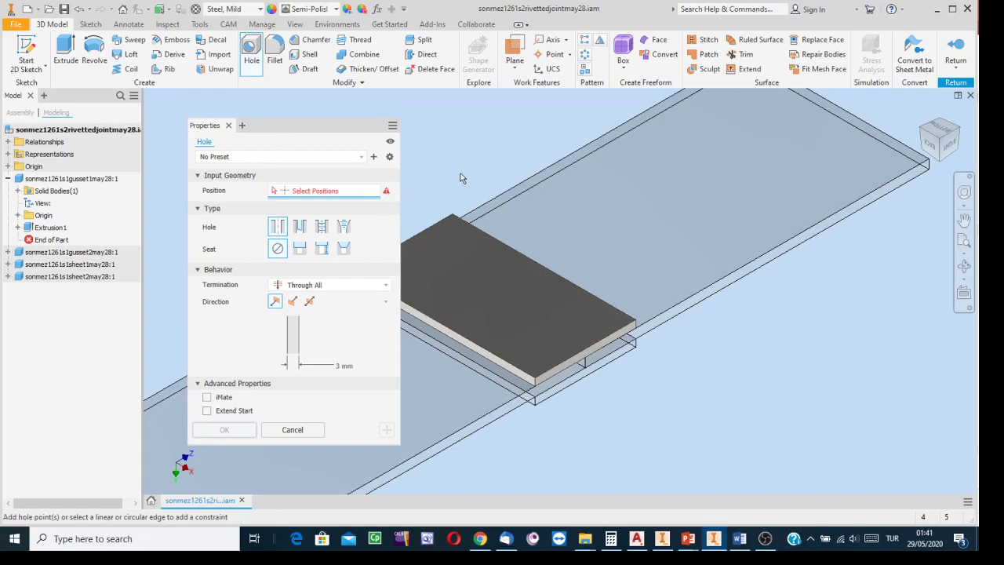
middle_drag(459, 176, 552, 163)
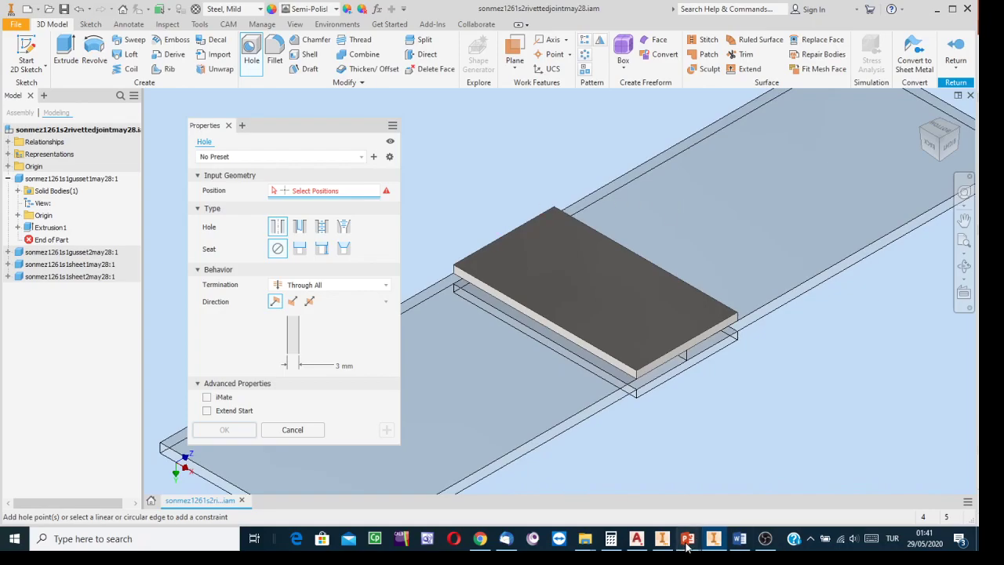
- Switch to rivetsasus.ppt in PowerPoint to read the rivet hole clearance rule on slide 8, and return to the Inventor assembly
mouse_move(687, 545)
click(808, 506)
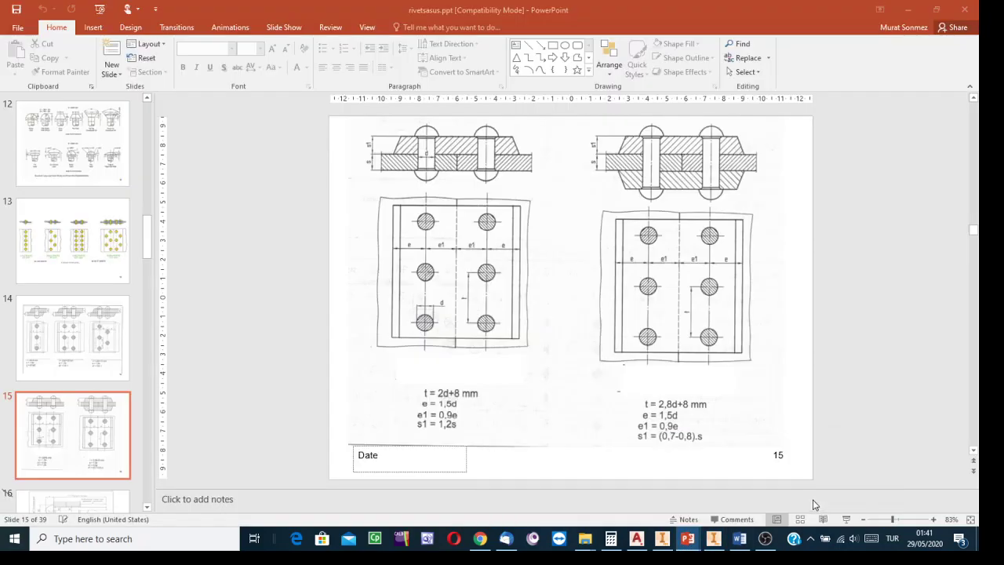
scroll(487, 407, up, 7)
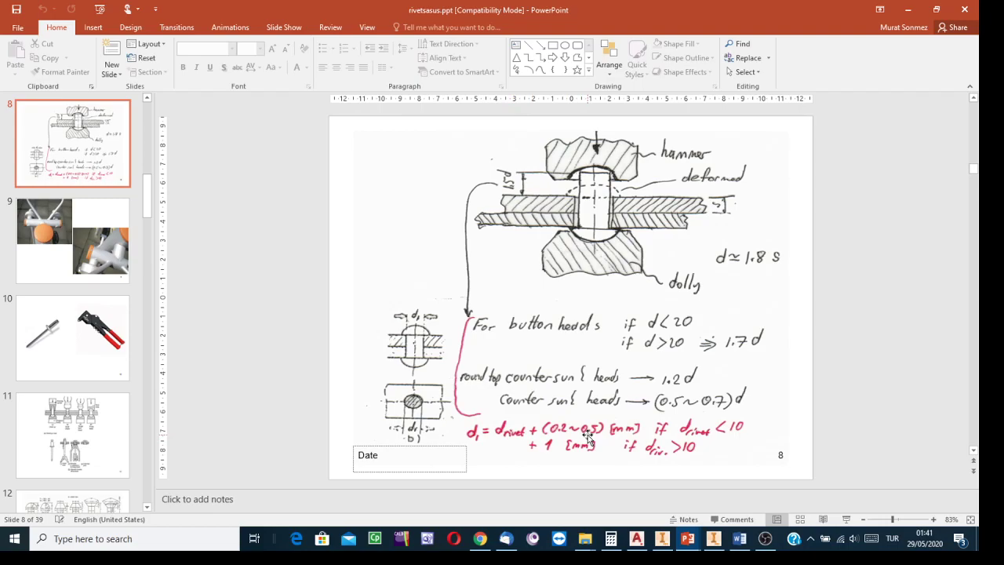
click(714, 538)
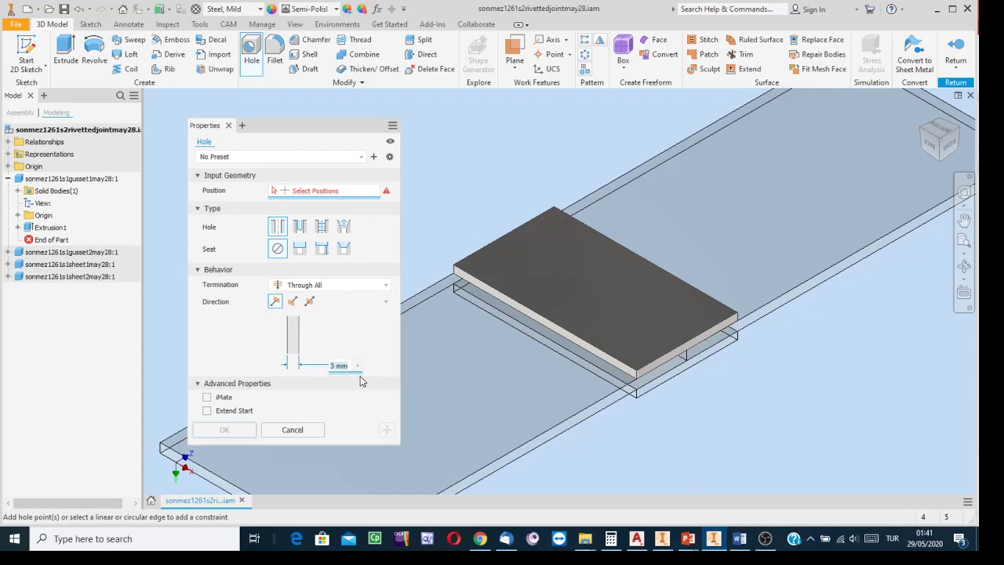
- Set the hole diameter to 8.2 mm and place the hole on the gusset's top face near its front corner
text(8.2)
click(622, 335)
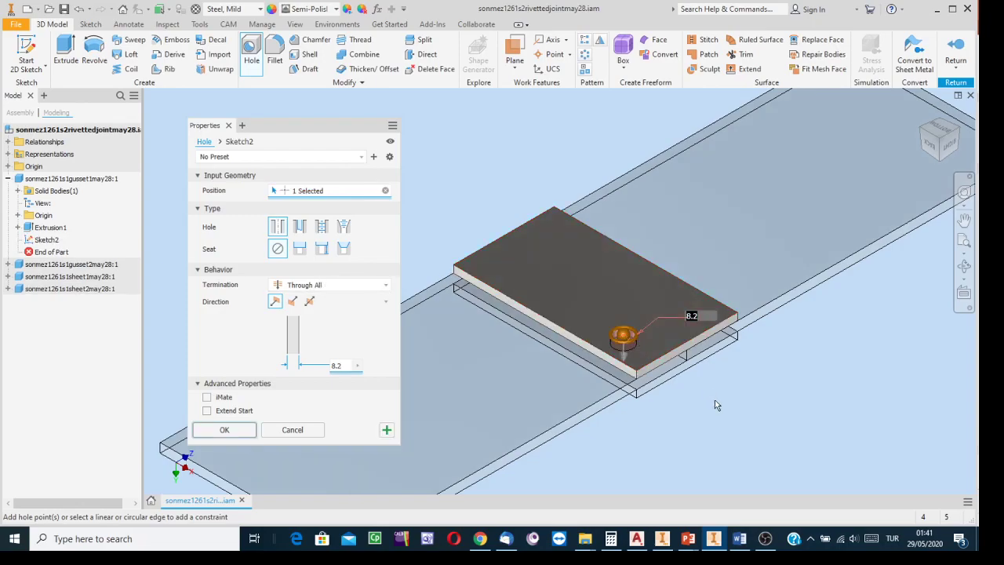
scroll(696, 402, down, 3)
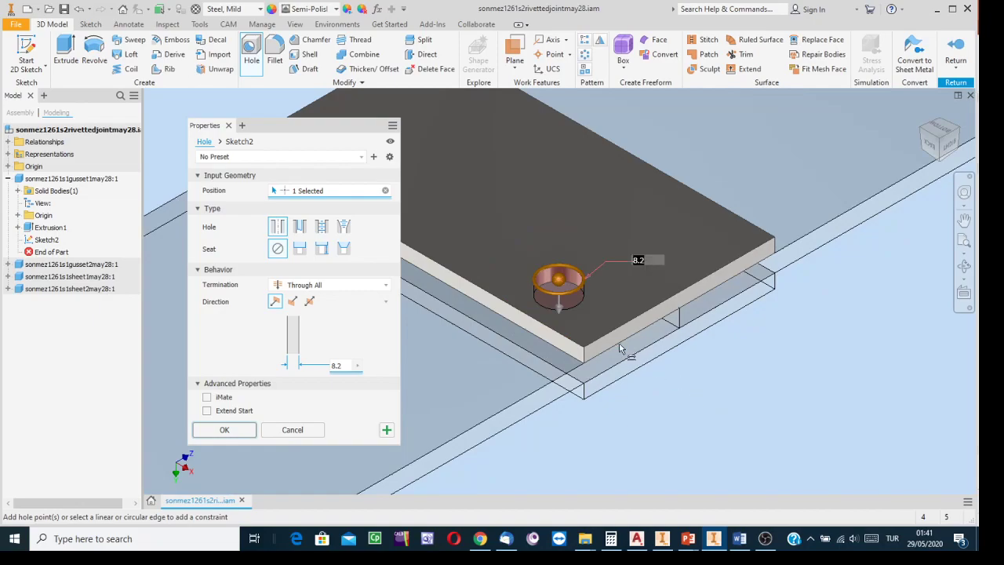
- Locate the hole centre 12 mm from the gusset's long edge and 12 mm from its short edge, and create the hole
click(553, 333)
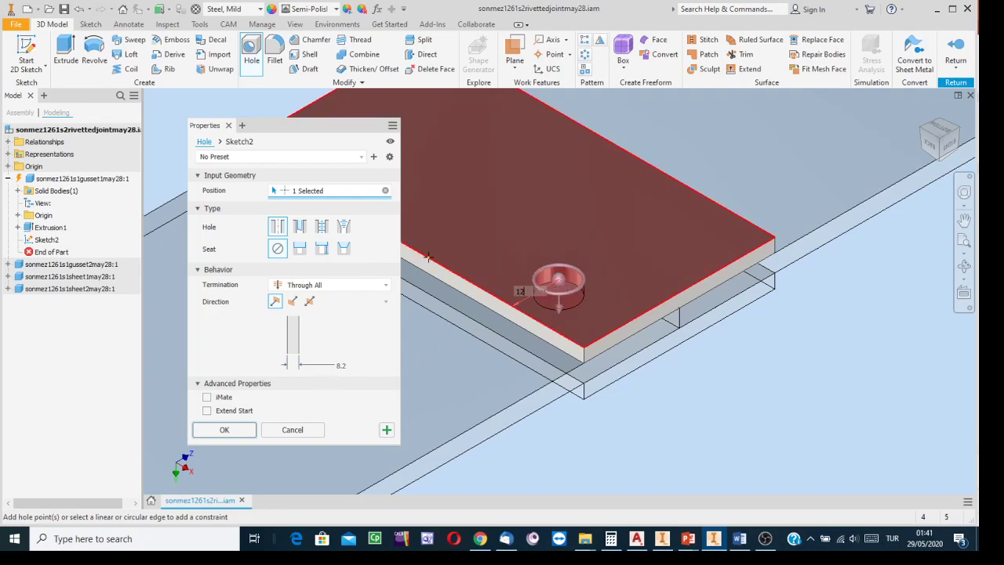
text(12)
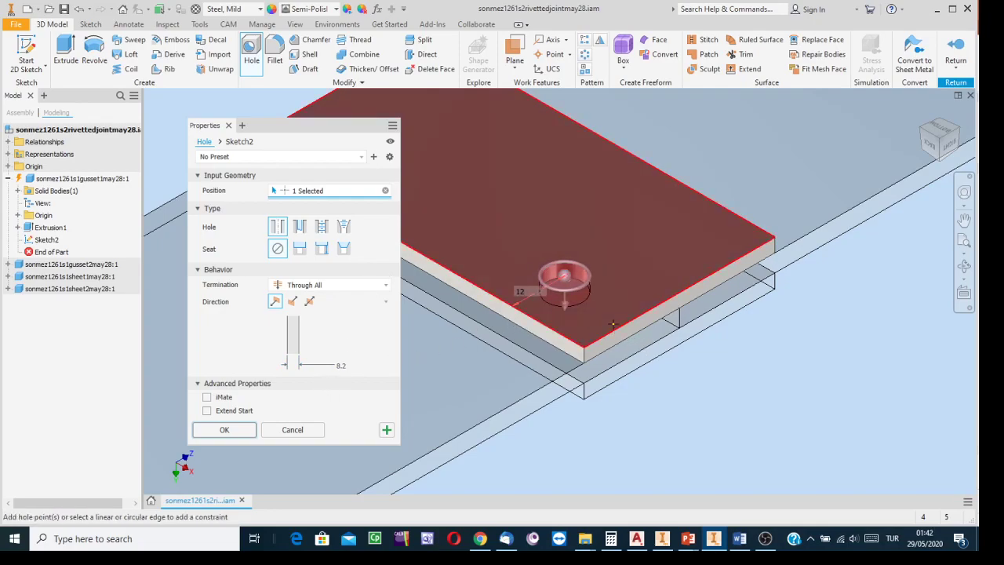
click(624, 333)
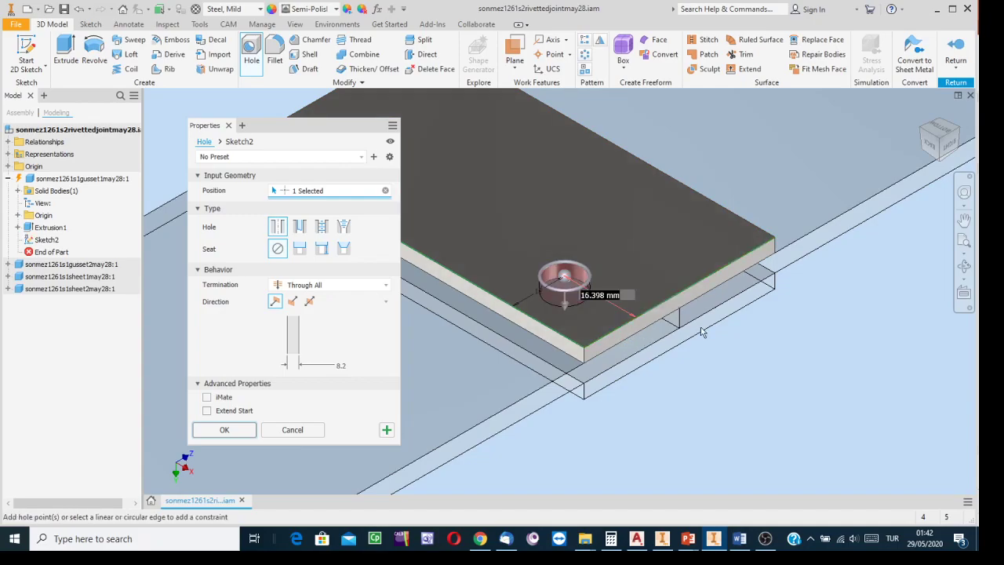
text(12)
key(Return)
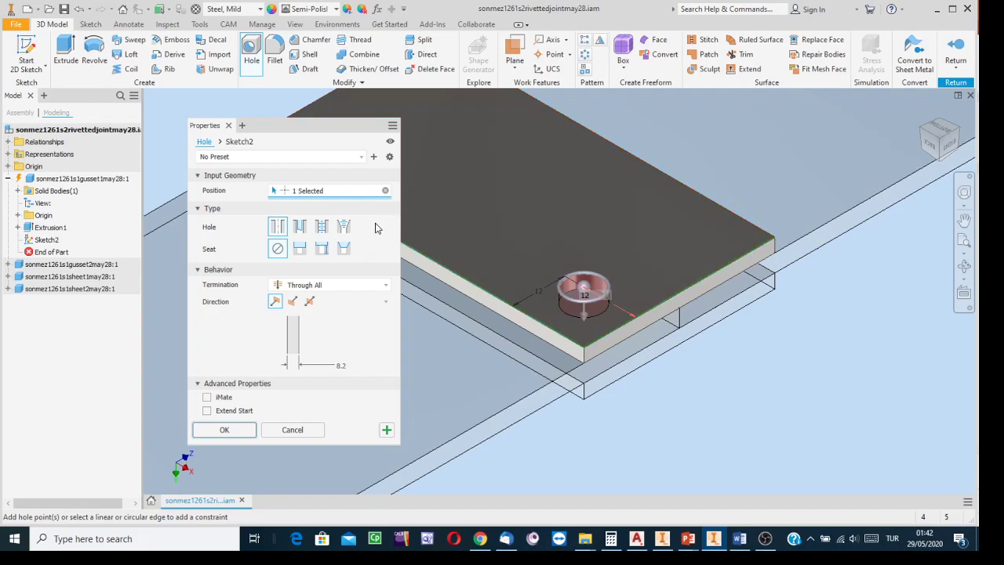
click(236, 429)
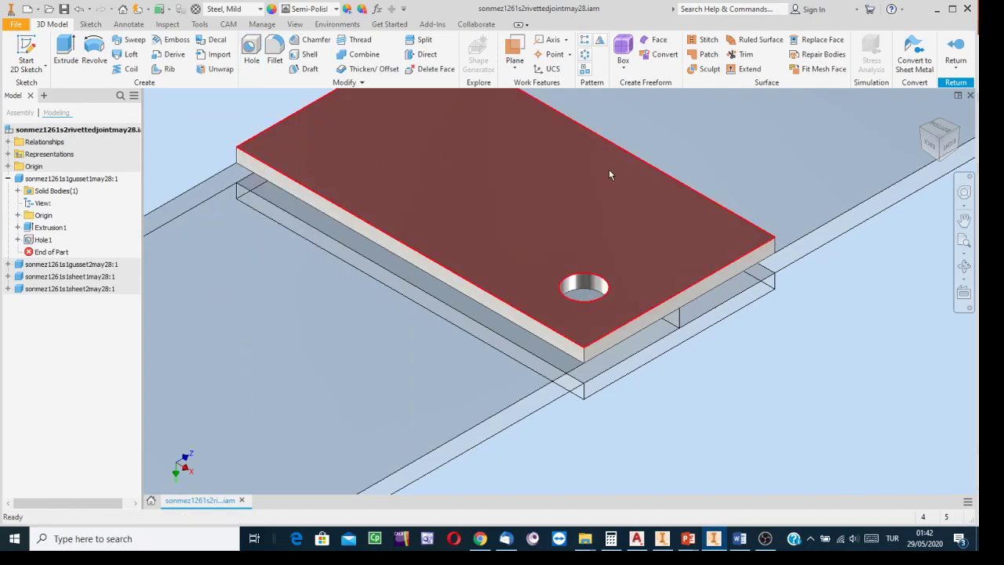
- Start a rectangular pattern of the 8.2 mm hole, with its first direction along the gusset's long edge toward the far corner
click(584, 40)
drag(389, 98, 305, 231)
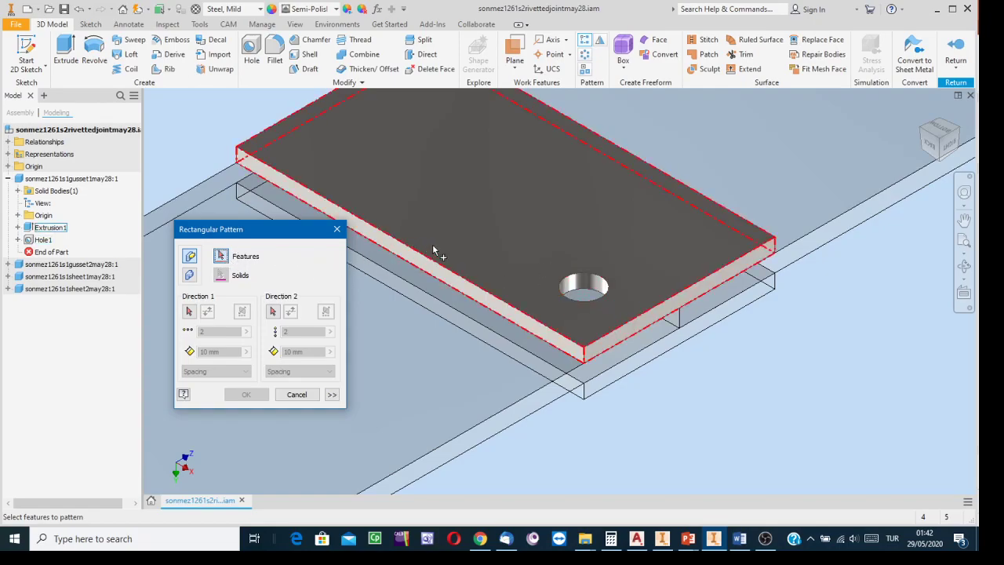
click(581, 284)
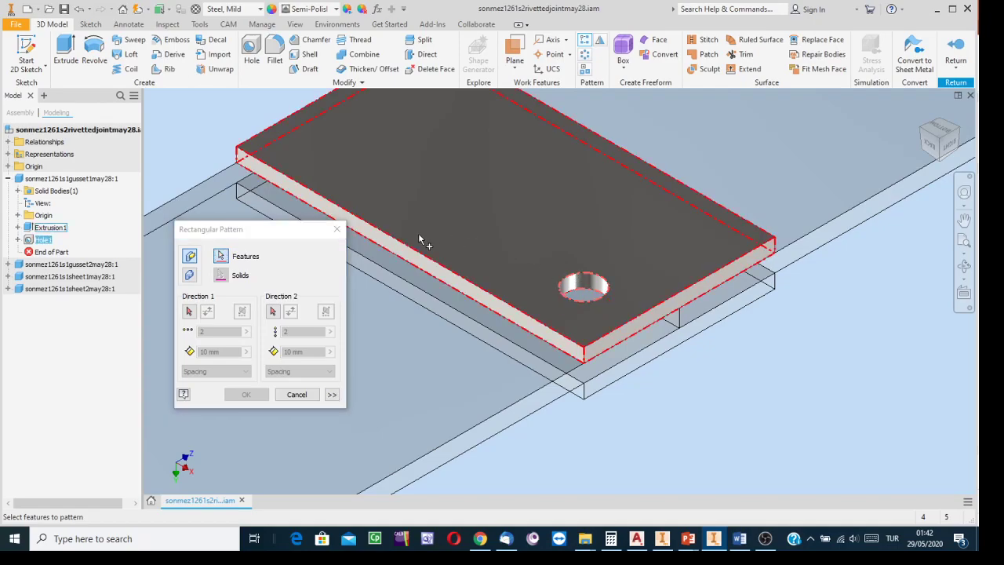
click(190, 311)
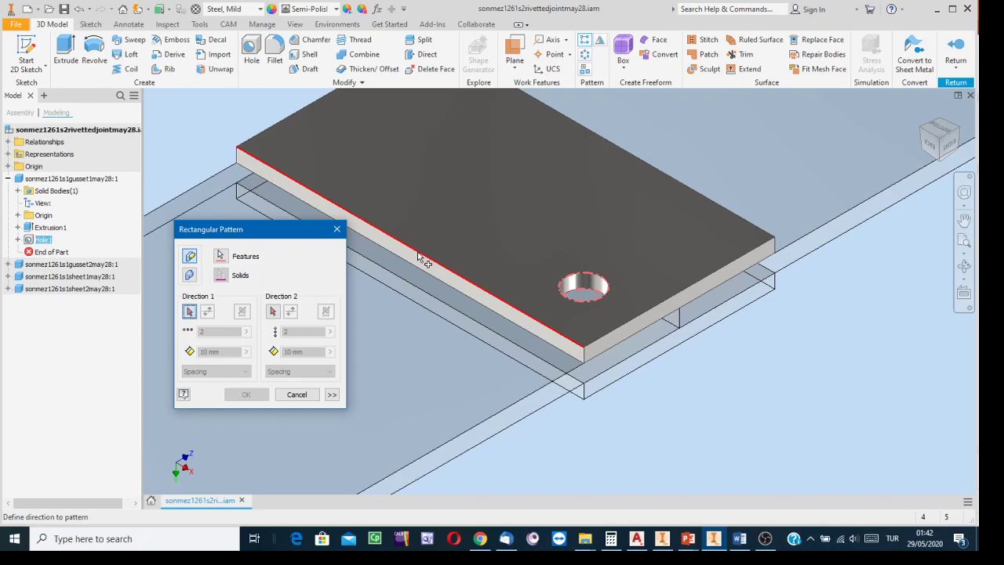
click(418, 257)
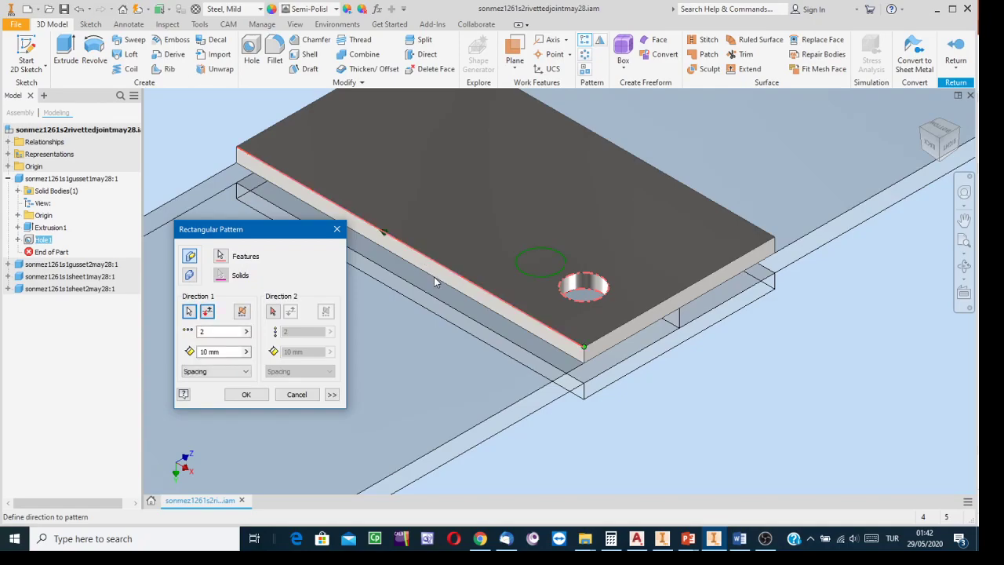
click(208, 312)
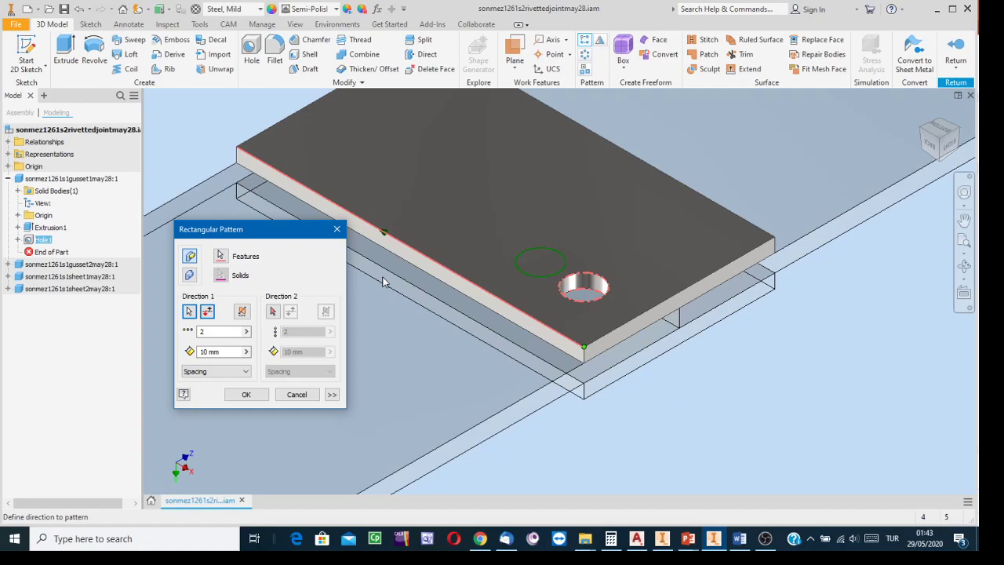
- Set the pattern's first direction to 3 holes spaced 30.4 mm apart
click(214, 331)
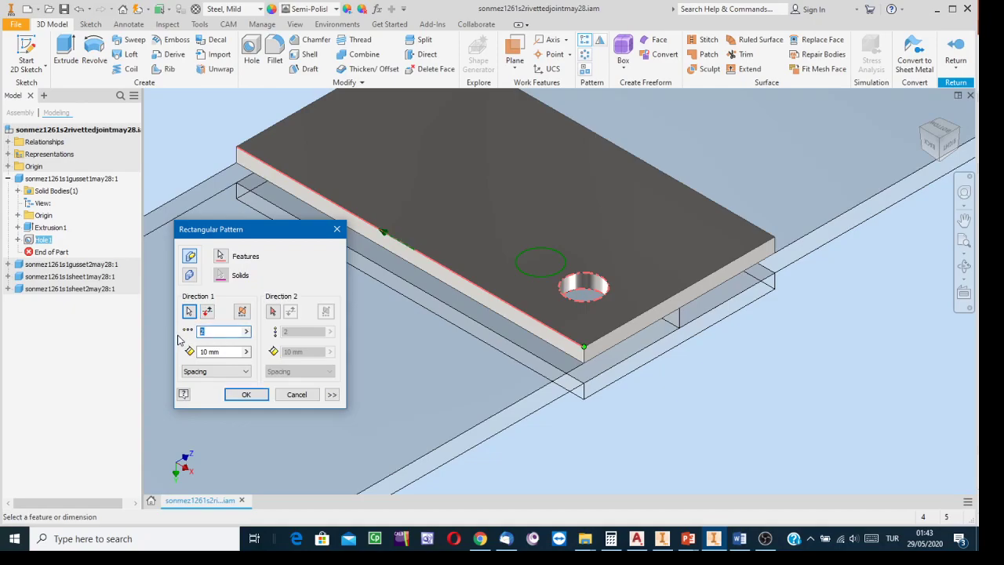
text(4)
click(209, 352)
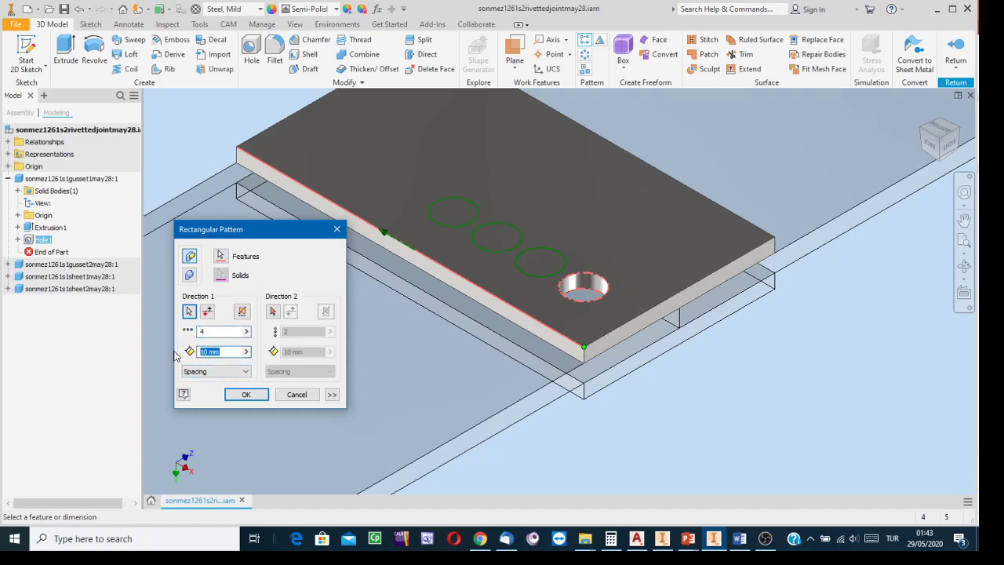
text(30.4)
scroll(363, 337, down, 3)
scroll(375, 276, up, 3)
middle_drag(375, 276, 609, 275)
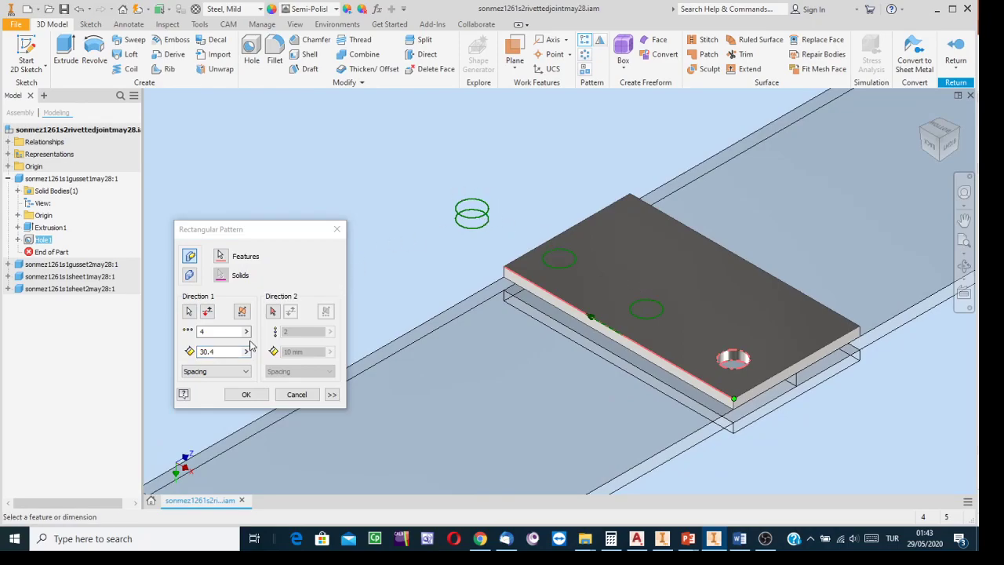
click(228, 331)
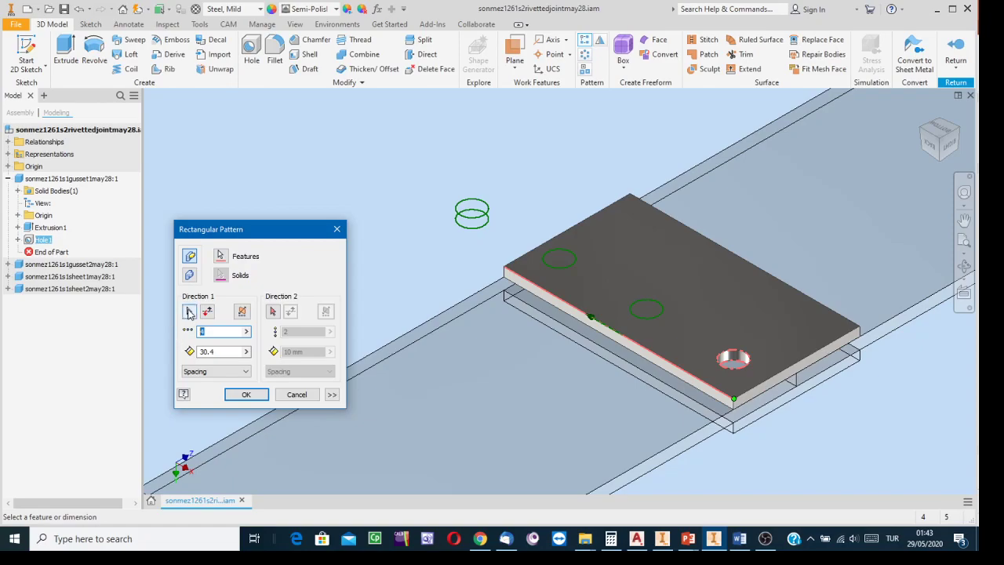
text(3)
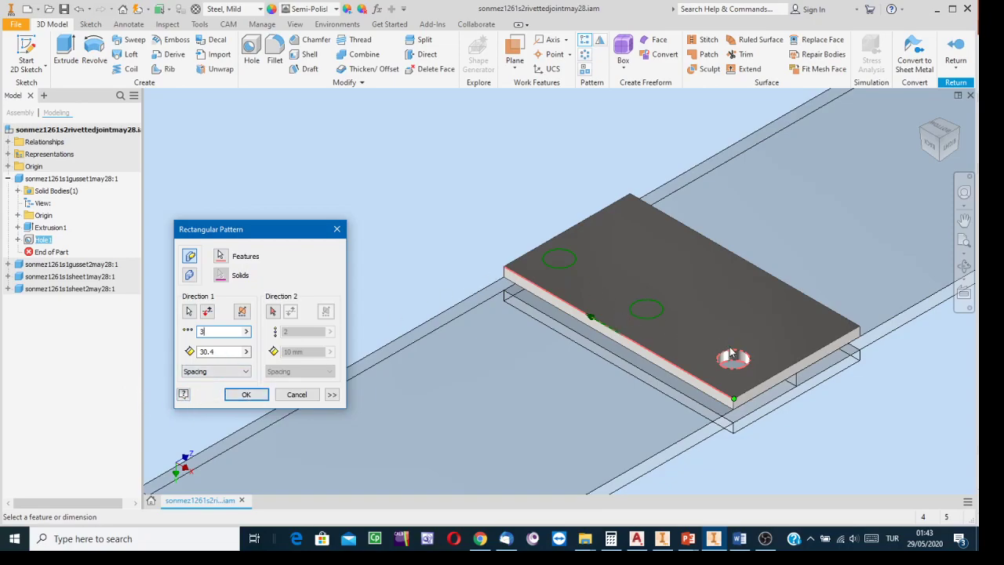
- Create the three-hole rectangular pattern on the upper gusset and return to the assembly
scroll(731, 353, down, 3)
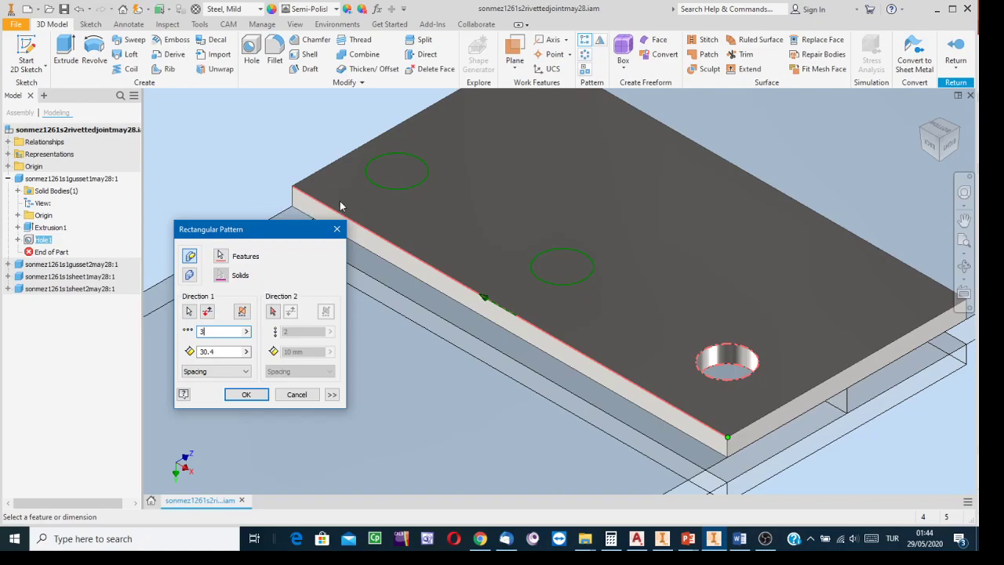
click(226, 353)
click(249, 395)
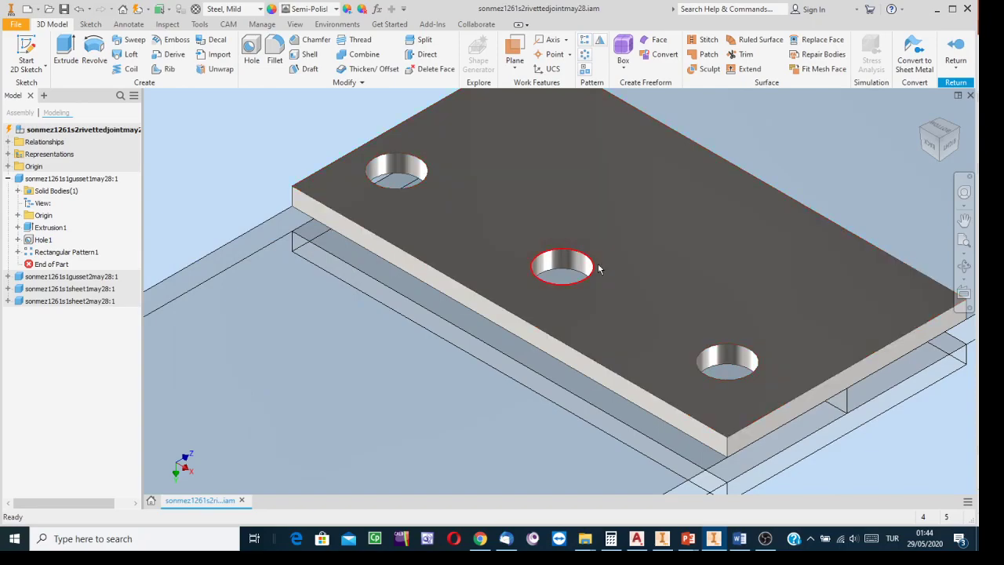
scroll(725, 279, down, 3)
middle_drag(580, 149, 418, 180)
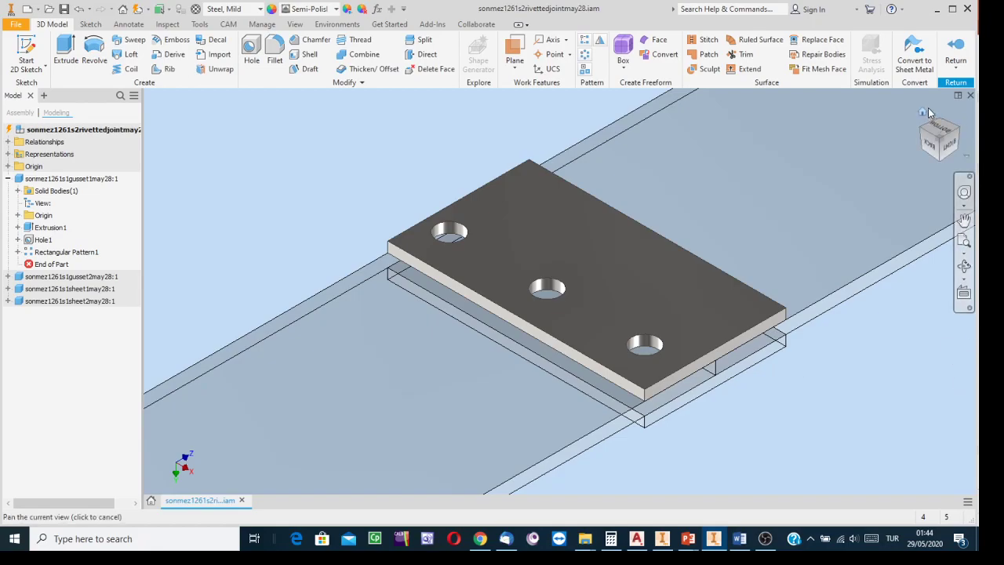
click(956, 47)
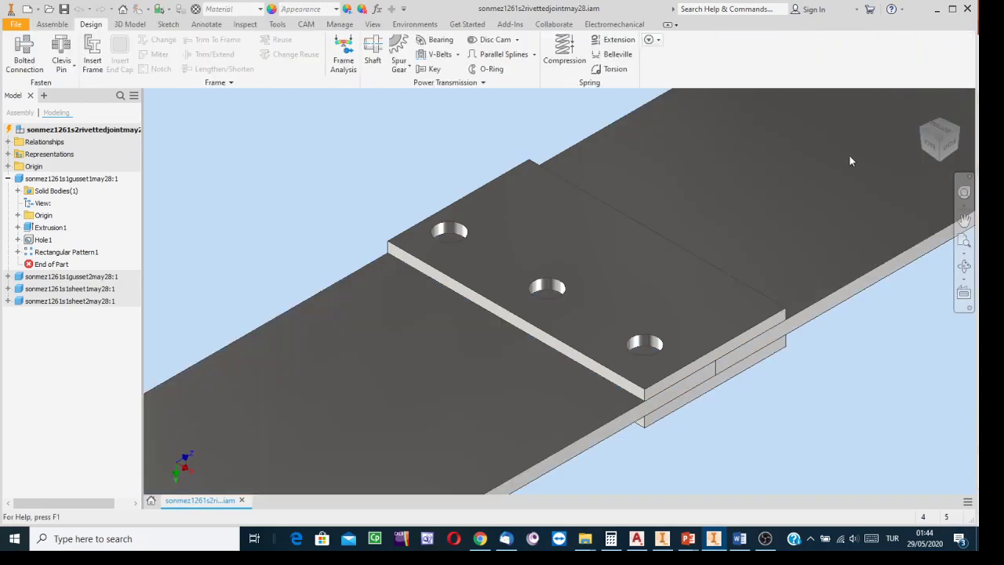
- Edit the front sheet (sheet1) in place and start a new sketch on its top face
scroll(821, 411, down, 4)
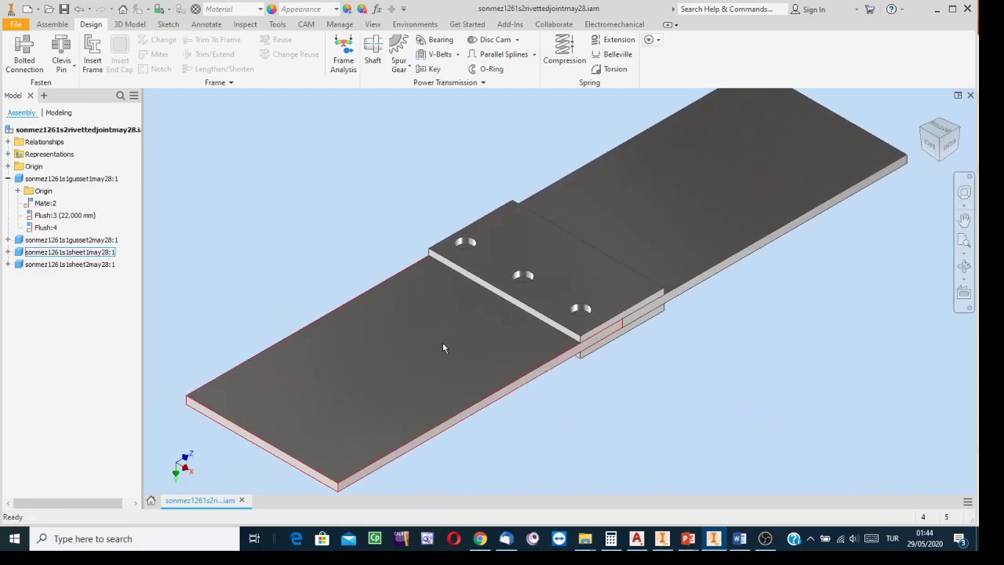
click(440, 424)
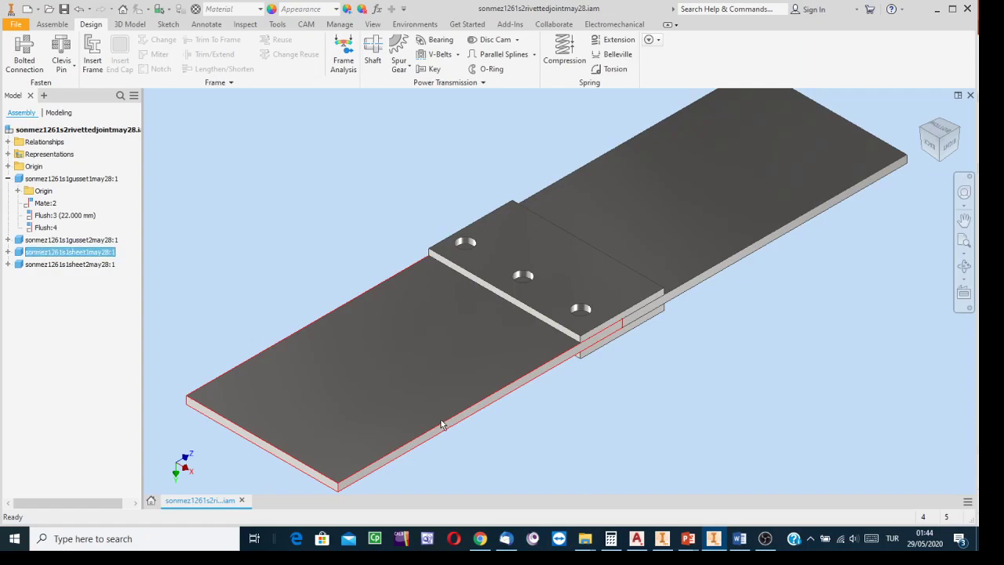
right_click(441, 423)
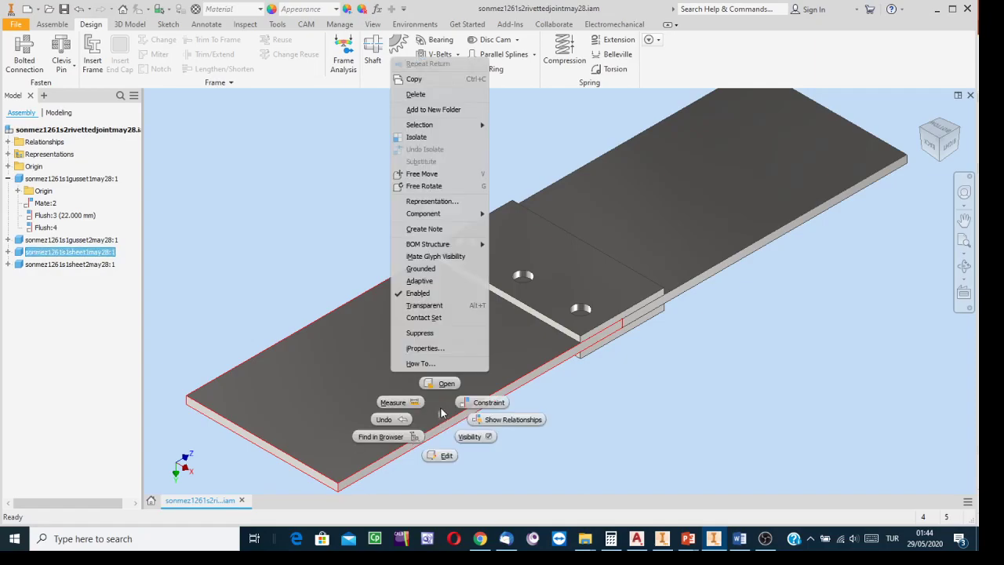
click(445, 455)
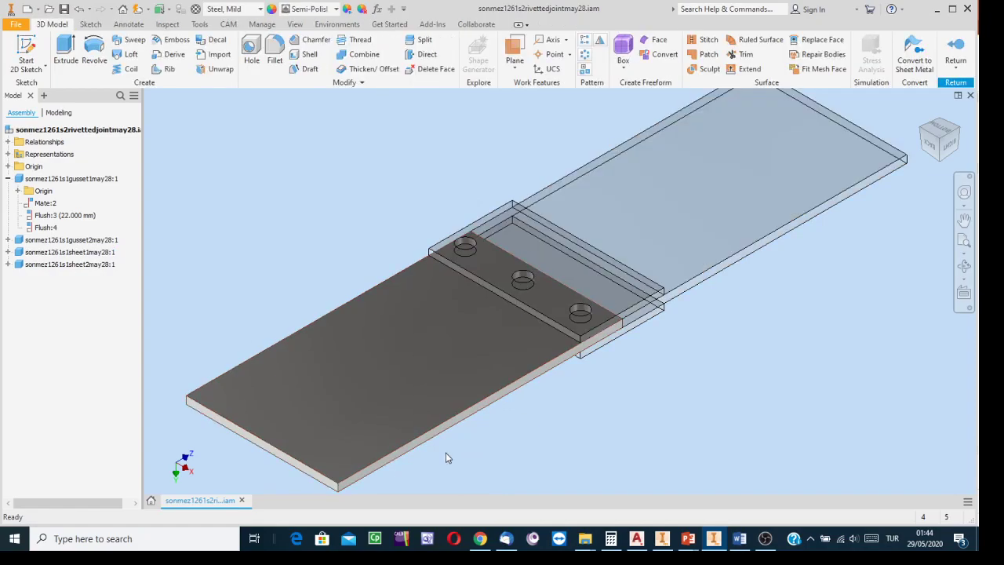
click(443, 353)
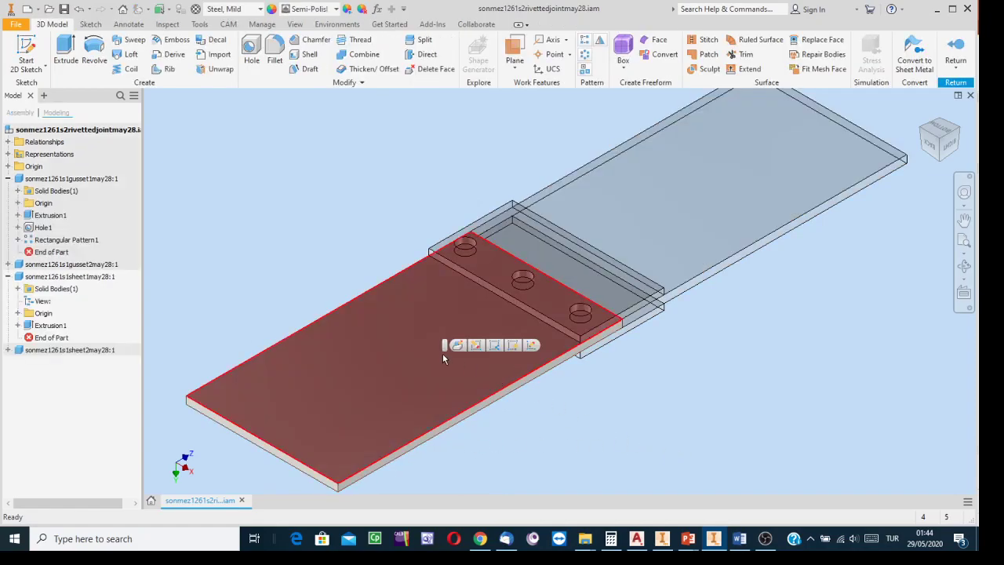
right_click(441, 353)
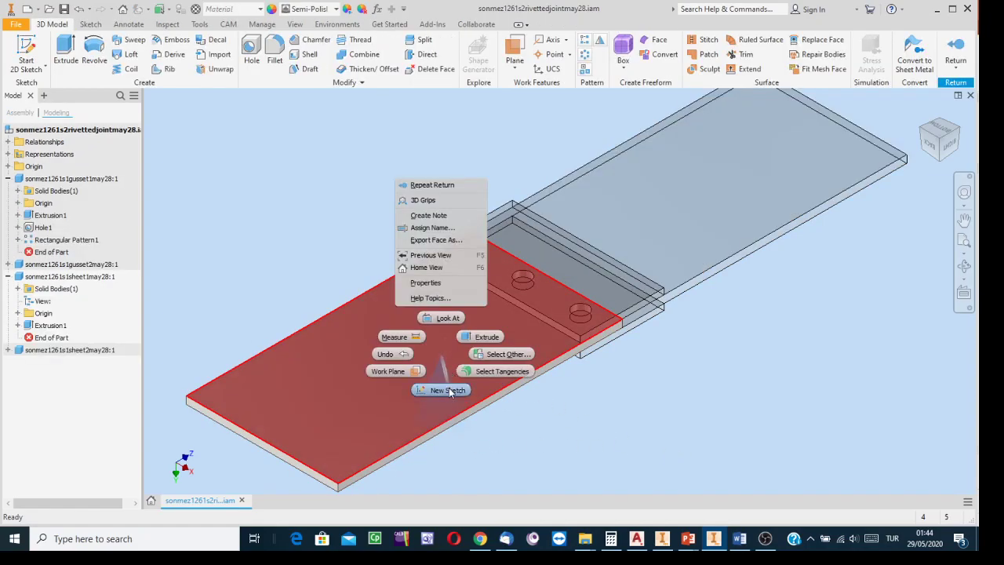
click(447, 390)
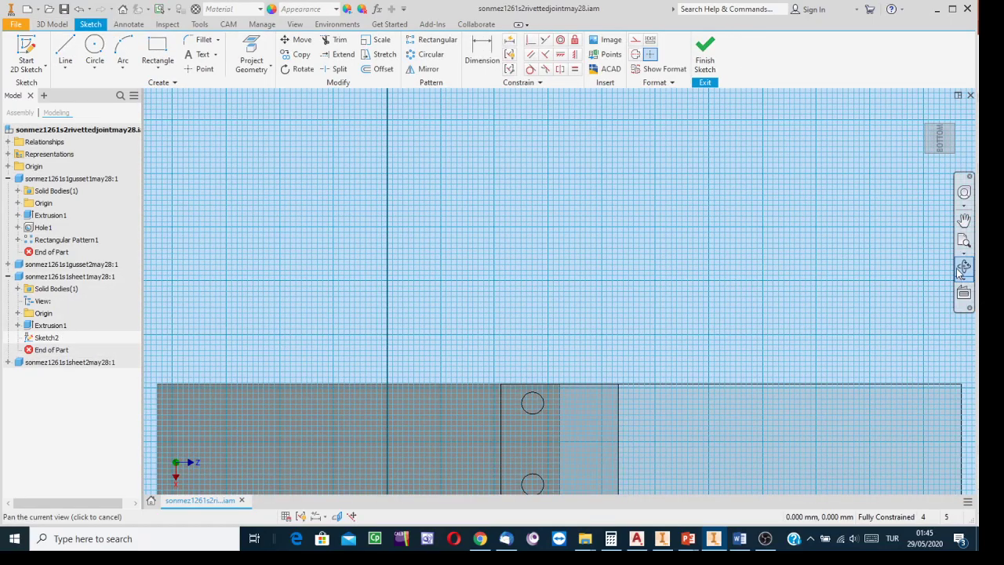
- Project the upper gusset's three rivet-hole circles into the sheet's sketch and finish the sketch
click(964, 267)
mouse_move(605, 340)
mouse_down()
mouse_move(589, 232)
mouse_move(639, 228)
mouse_move(669, 271)
mouse_move(690, 258)
mouse_move(686, 249)
mouse_up()
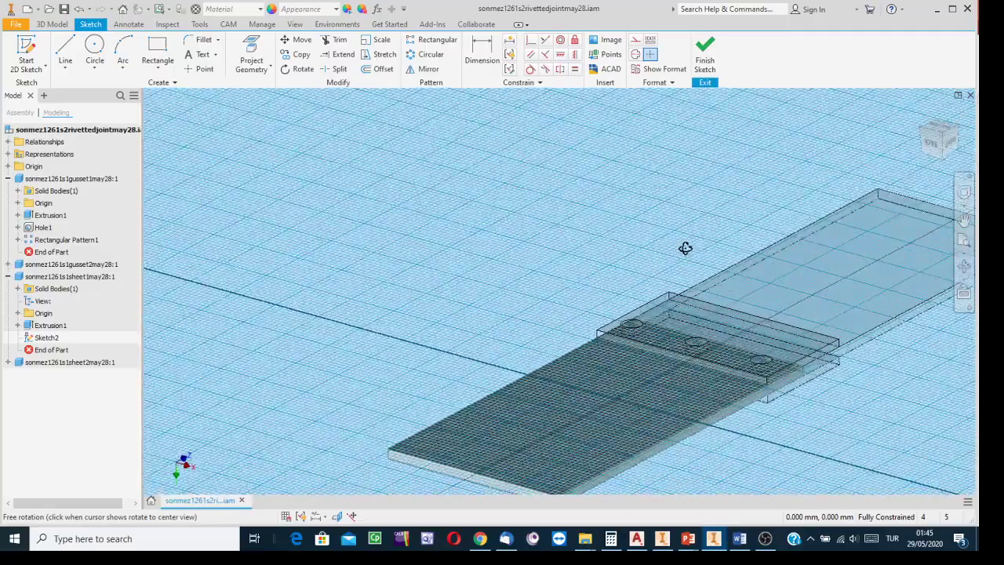
scroll(685, 301, up, 2)
drag(677, 282, 522, 196)
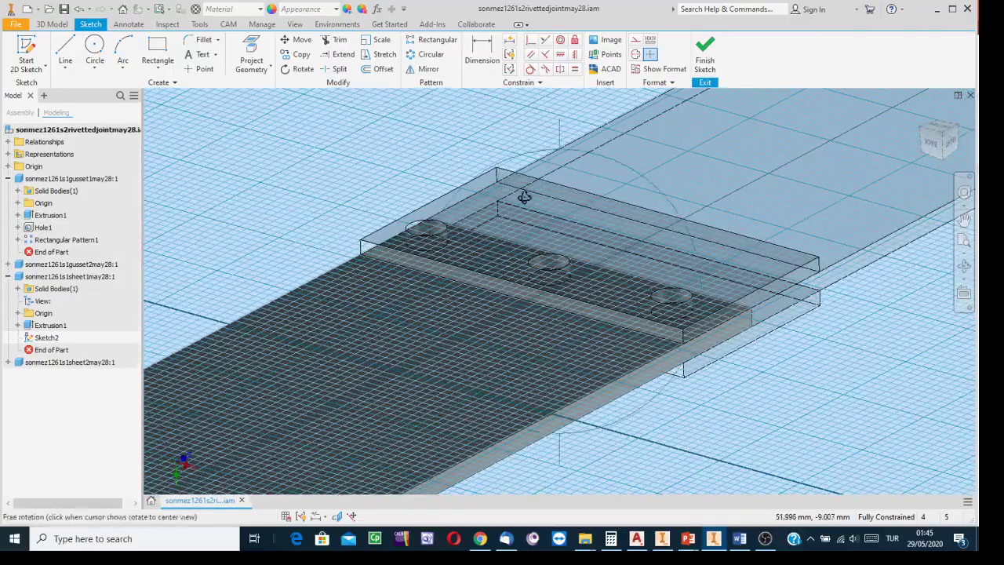
key(Escape)
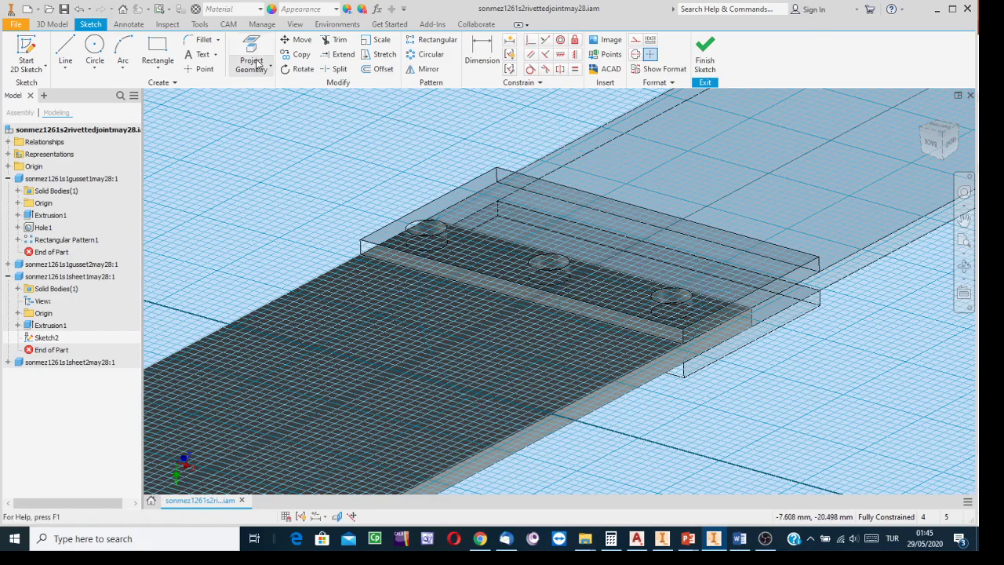
click(252, 48)
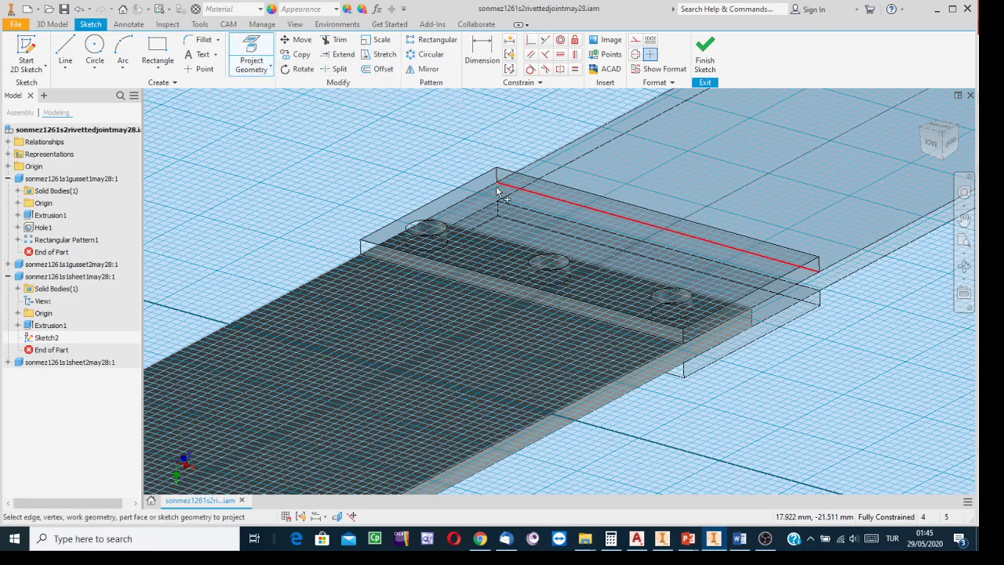
click(408, 233)
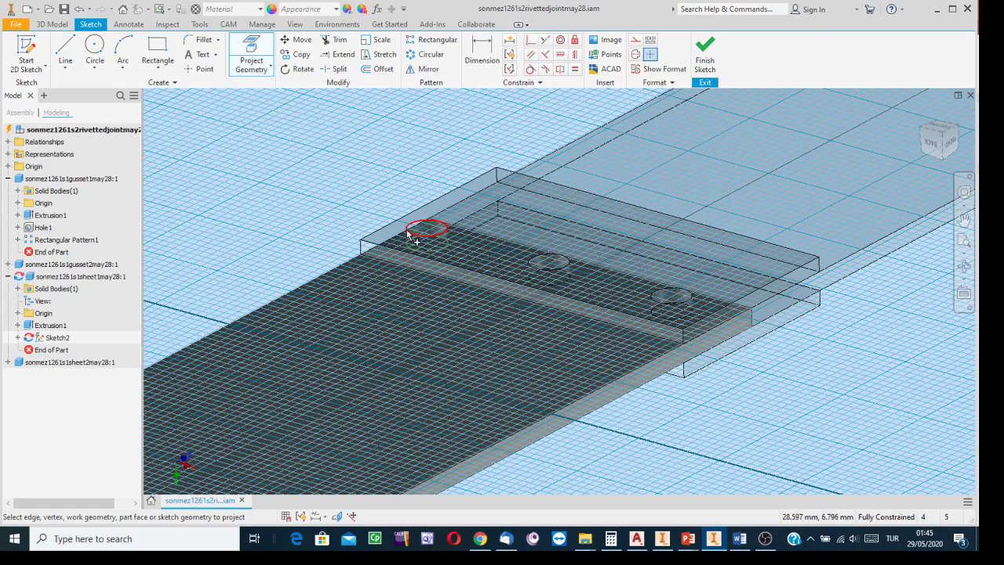
click(565, 271)
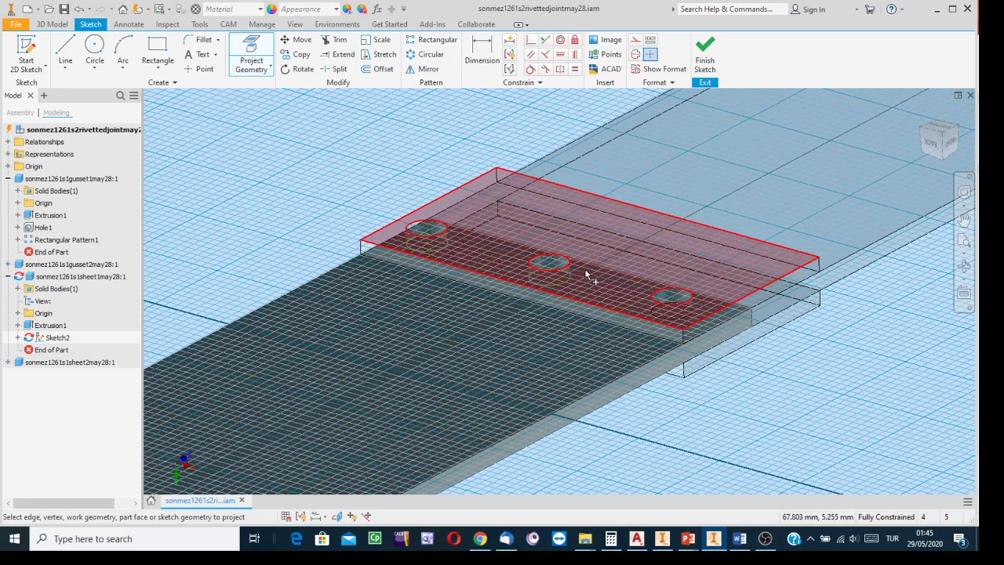
click(687, 307)
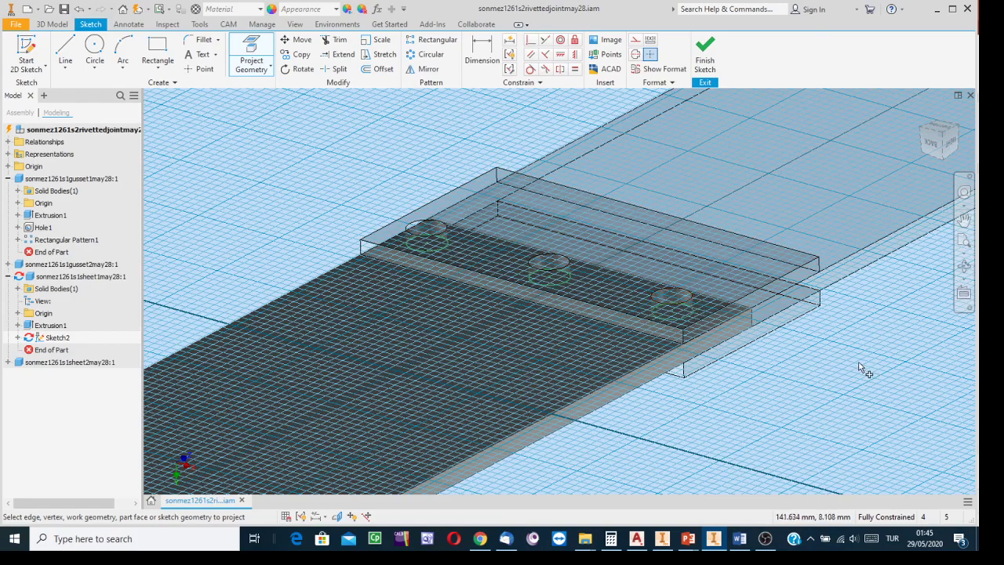
scroll(885, 278, down, 3)
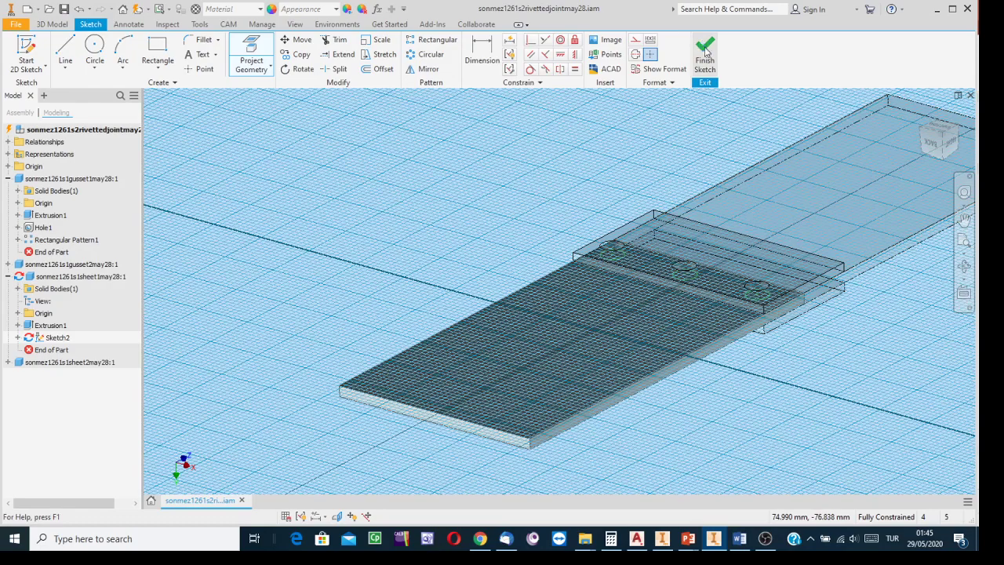
click(705, 52)
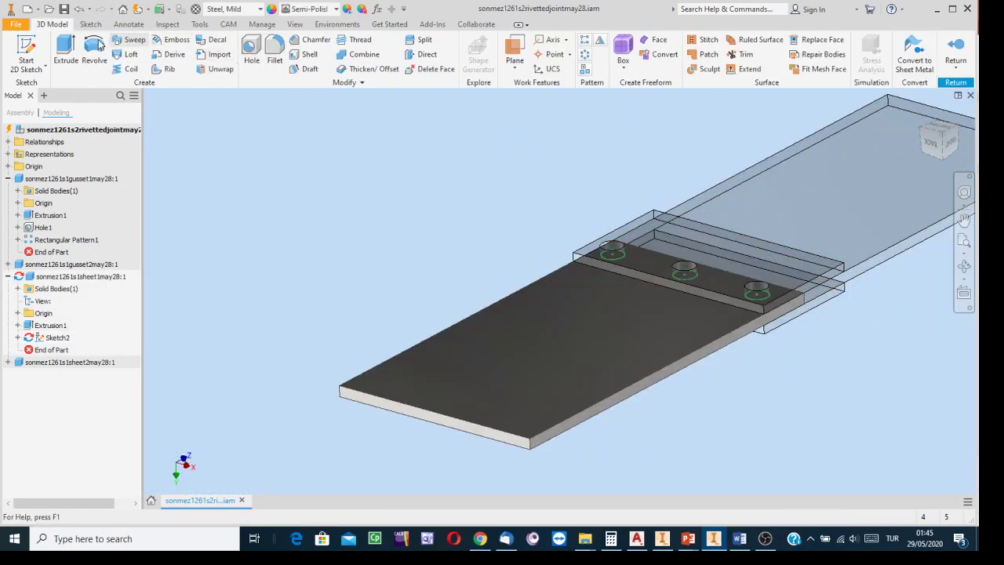
- Extrude the three projected circles as a Through All cut in the sheet and return to the assembly
click(66, 52)
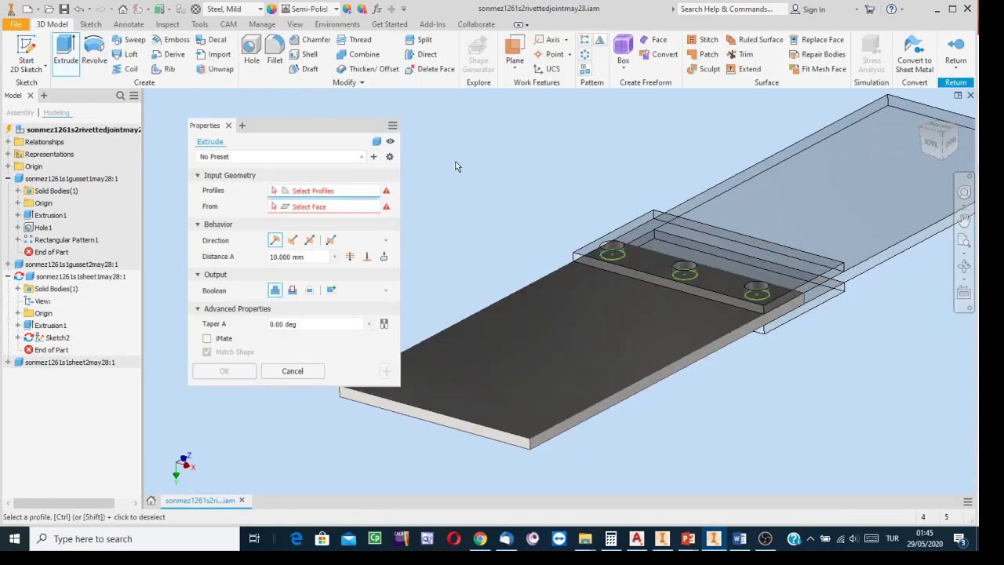
scroll(619, 259, up, 3)
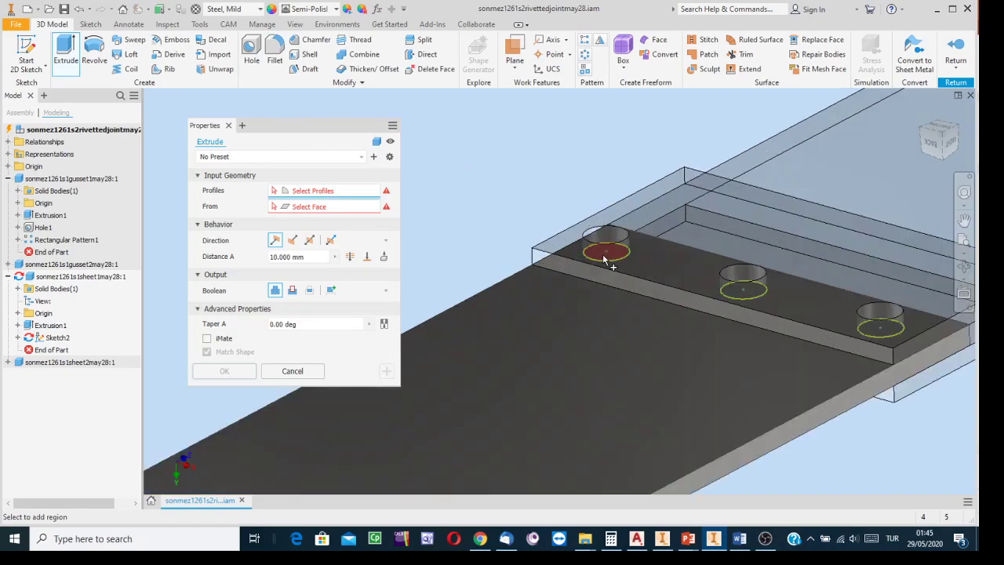
click(603, 252)
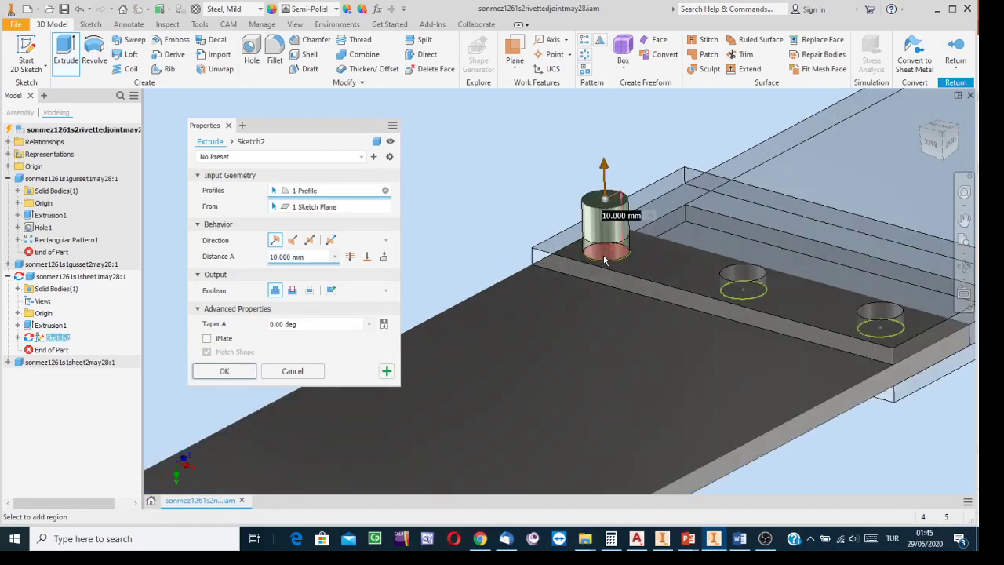
click(751, 292)
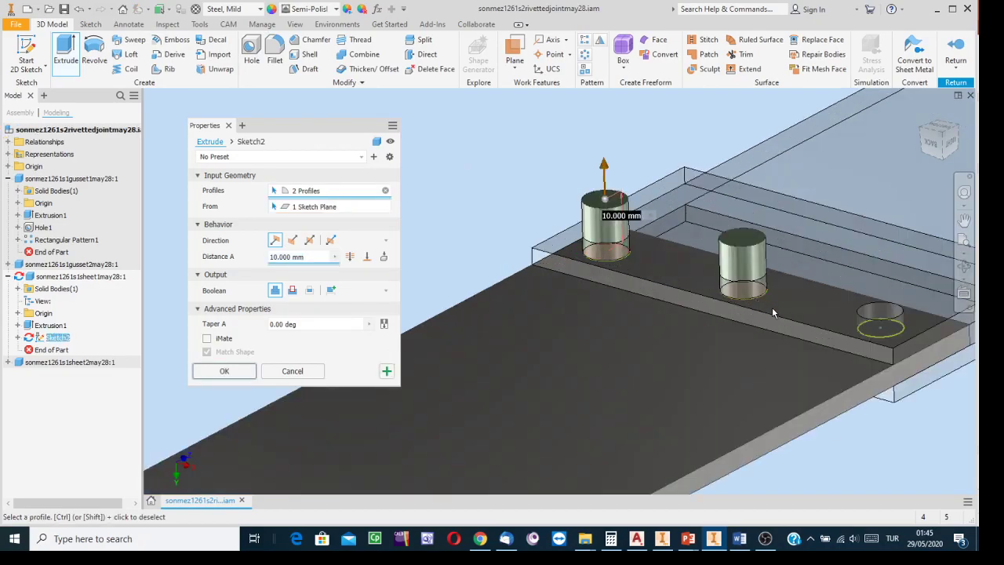
click(885, 335)
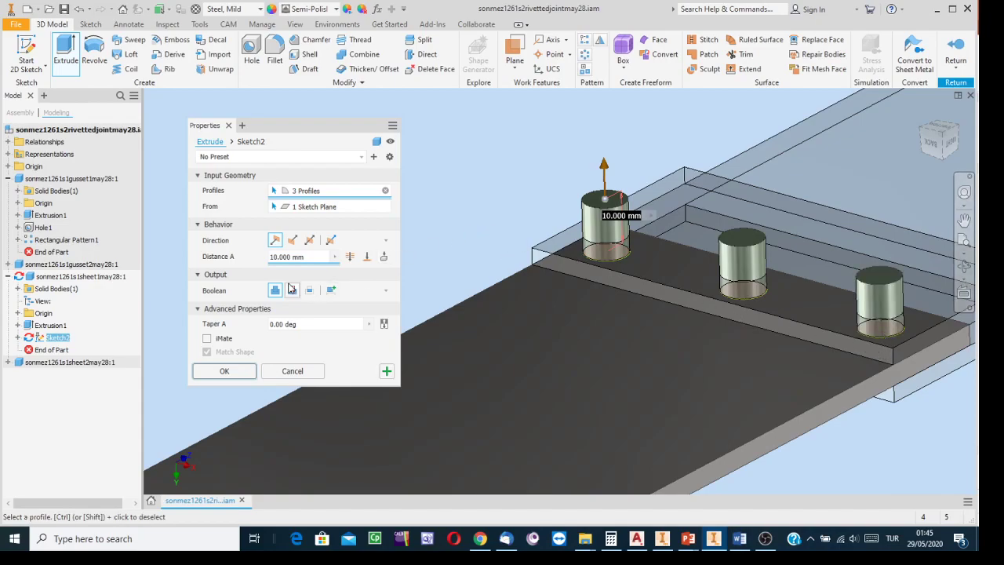
click(292, 292)
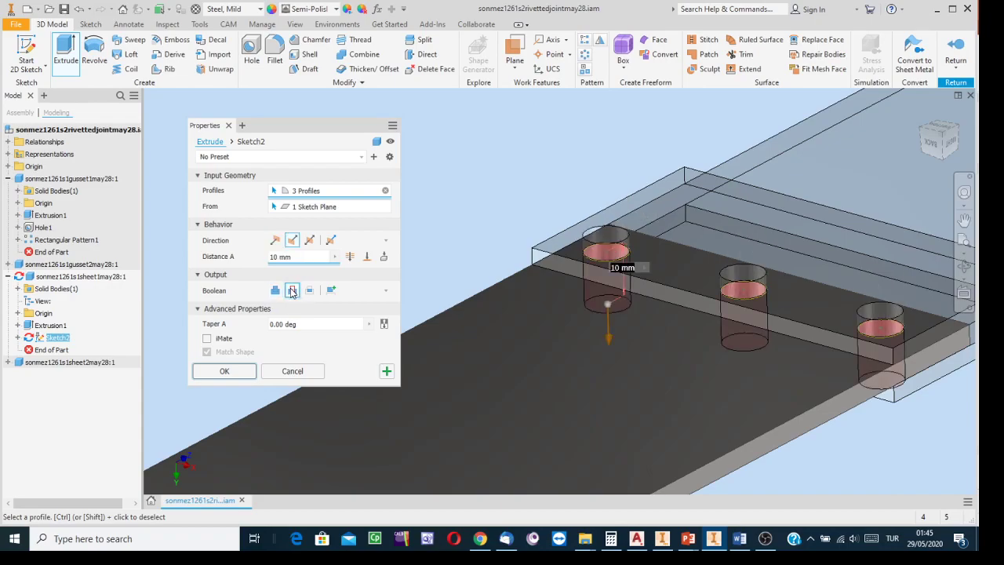
click(350, 259)
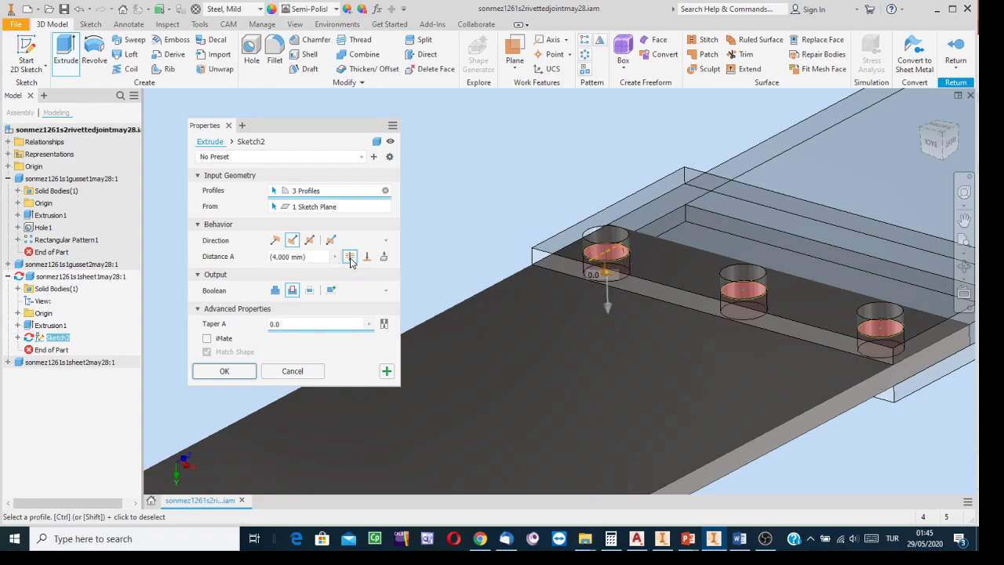
click(225, 371)
scroll(778, 316, down, 3)
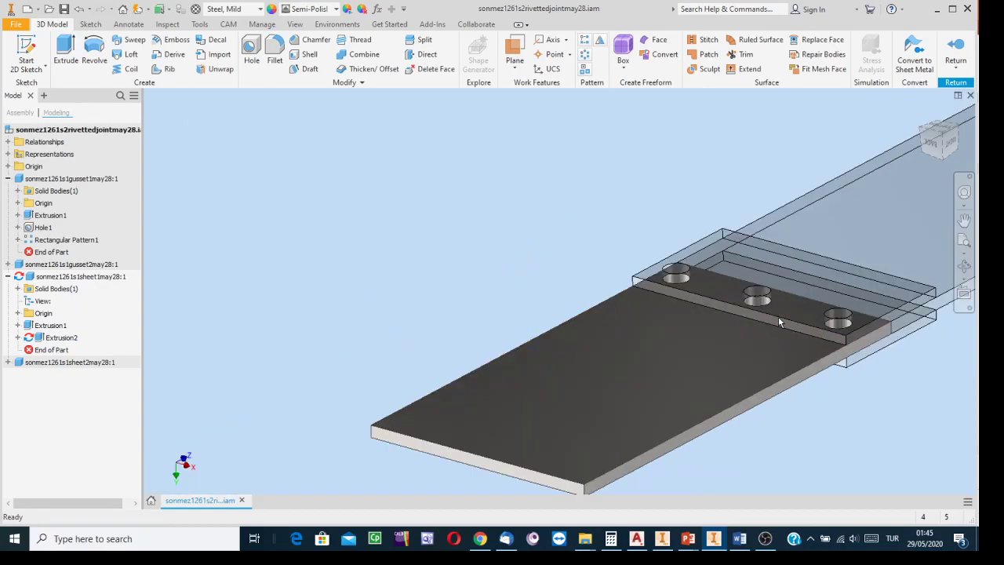
middle_drag(843, 385, 587, 293)
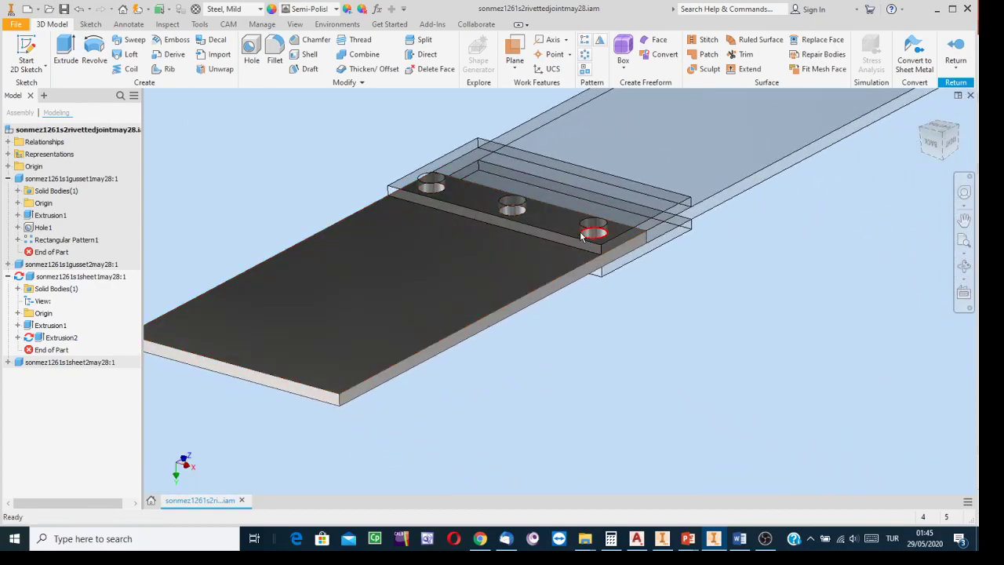
mouse_move(600, 256)
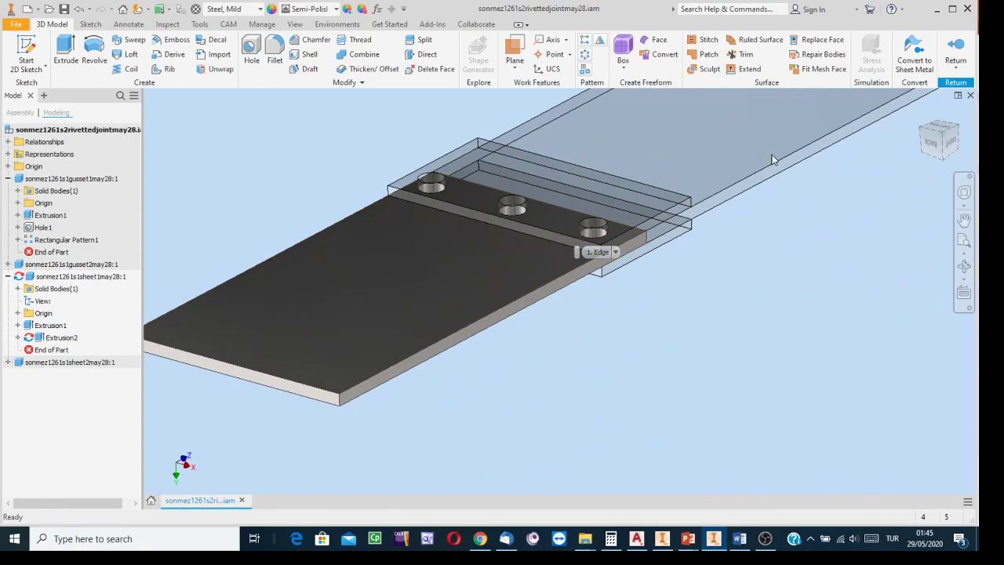
click(956, 50)
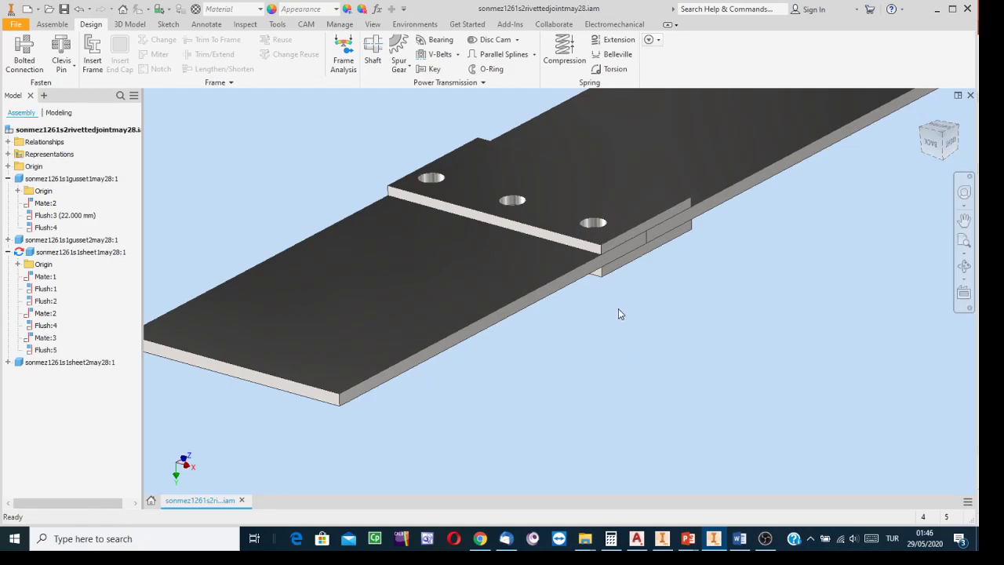
- Edit the lower gusset (gusset2) in place and start a new sketch on its top face
click(619, 269)
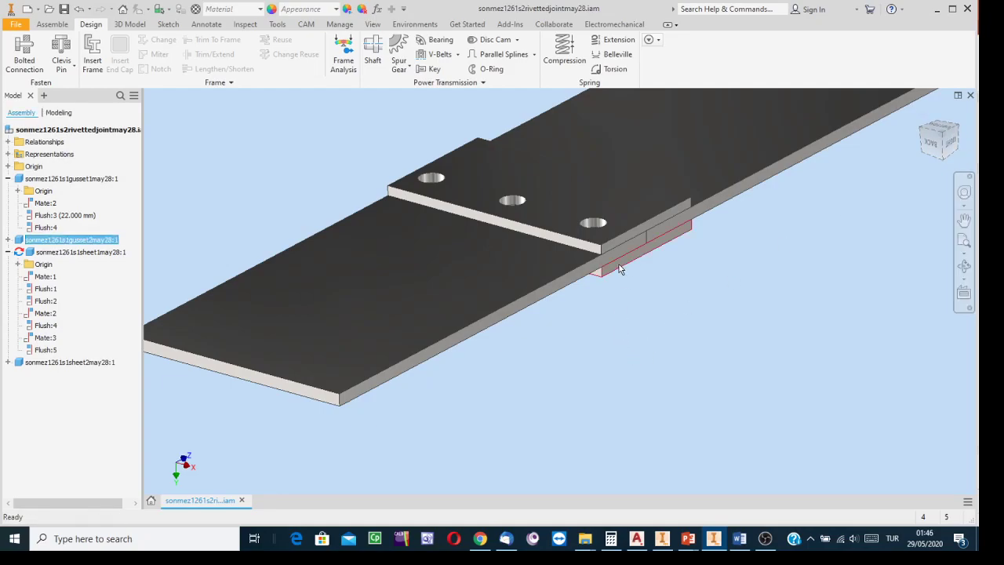
right_click(618, 263)
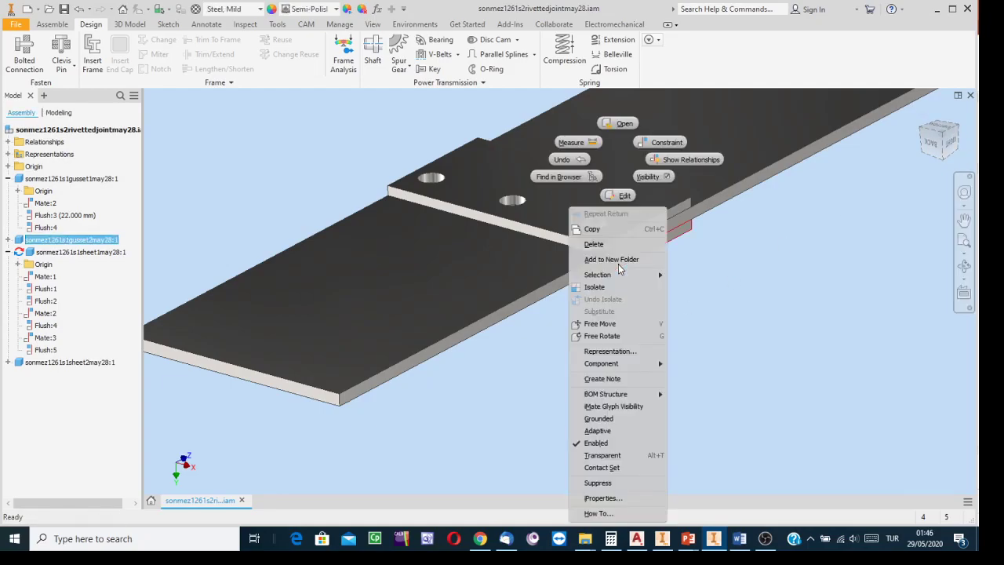
click(619, 196)
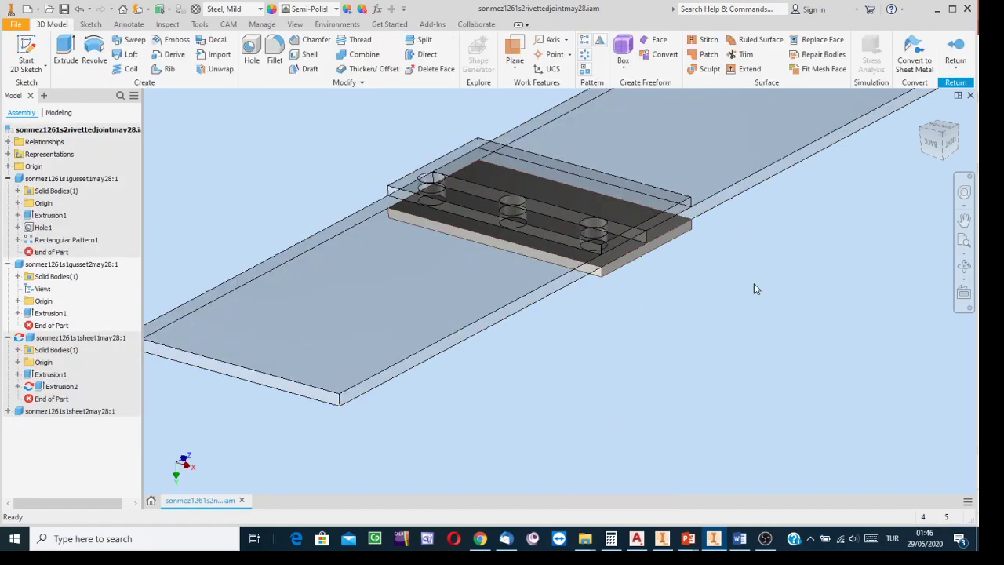
click(644, 213)
right_click(644, 212)
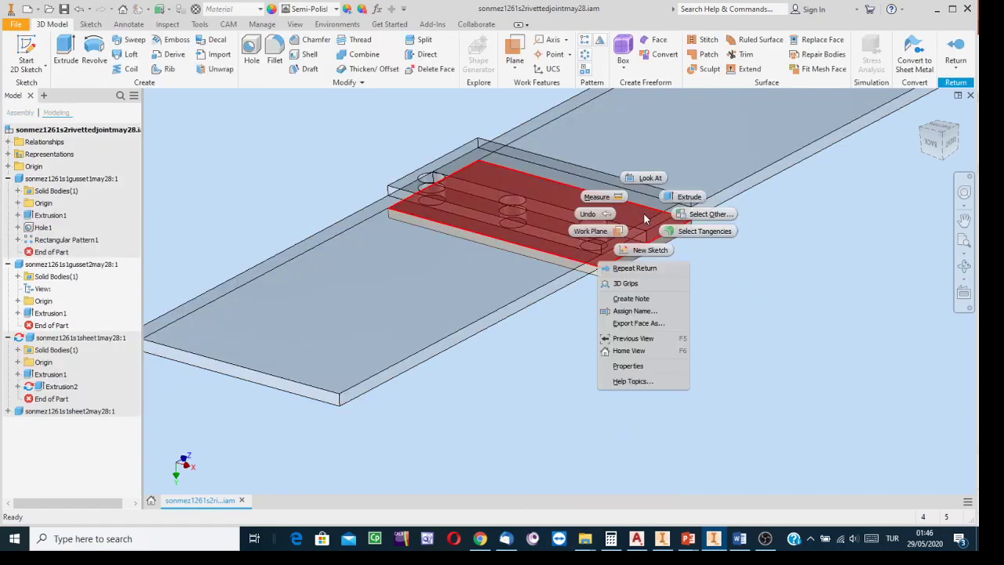
click(654, 250)
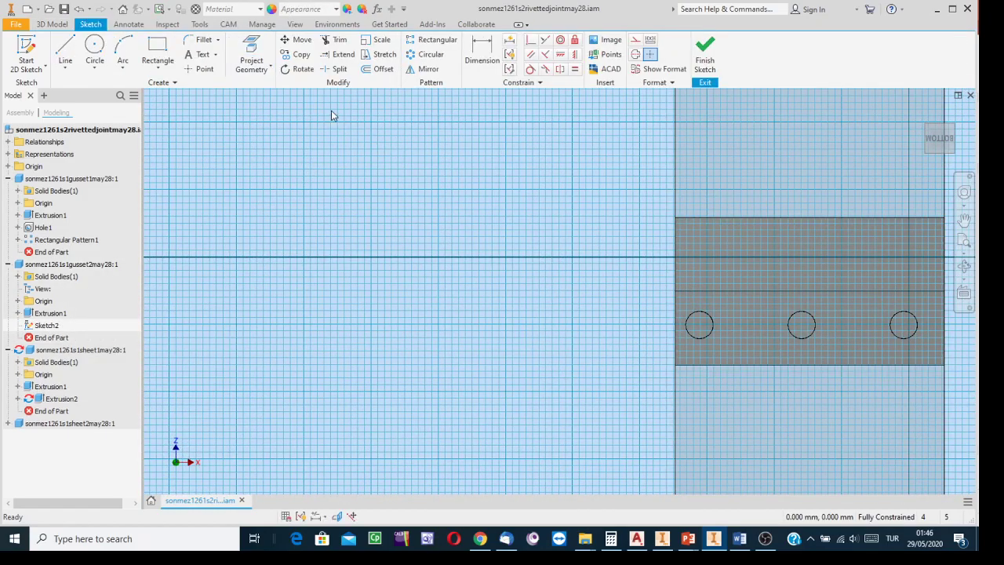
- Project the three rivet-hole circles into the lower gusset's sketch and finish the sketch
click(251, 45)
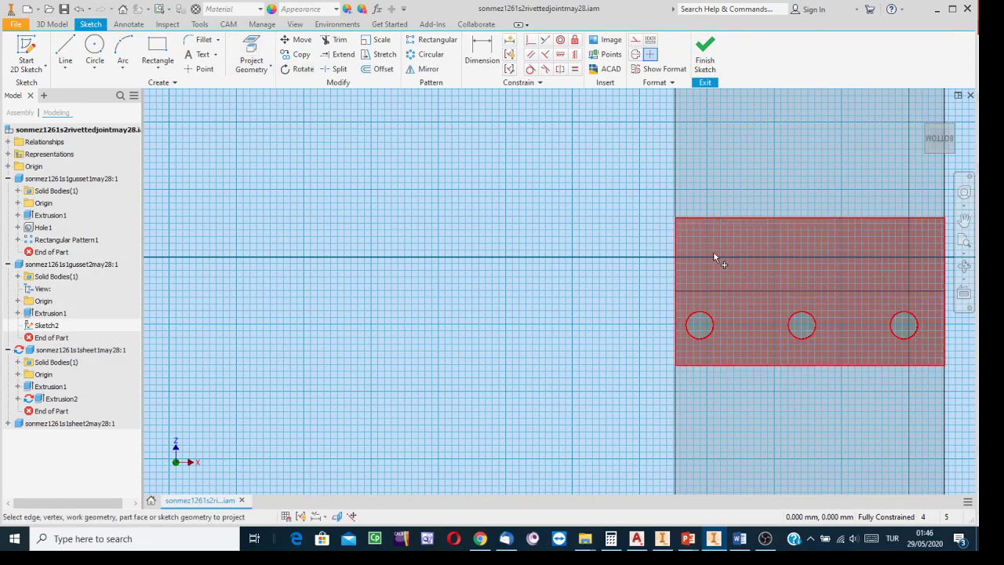
click(713, 326)
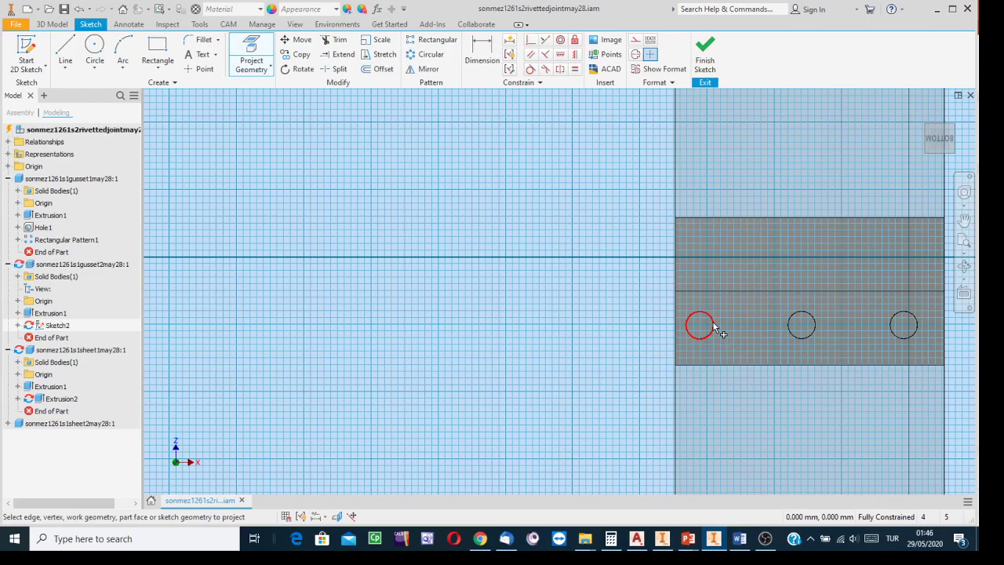
click(801, 319)
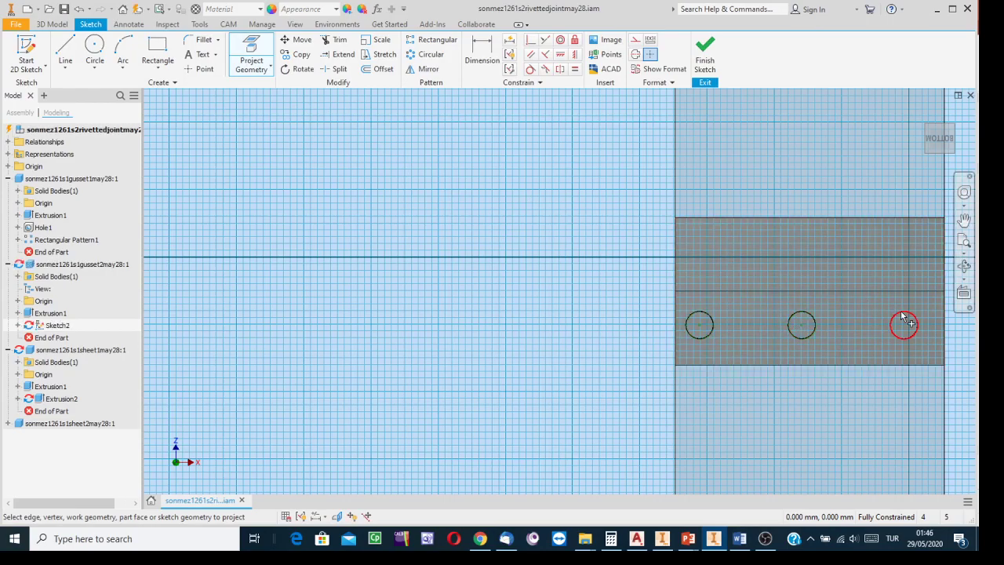
click(904, 324)
click(704, 60)
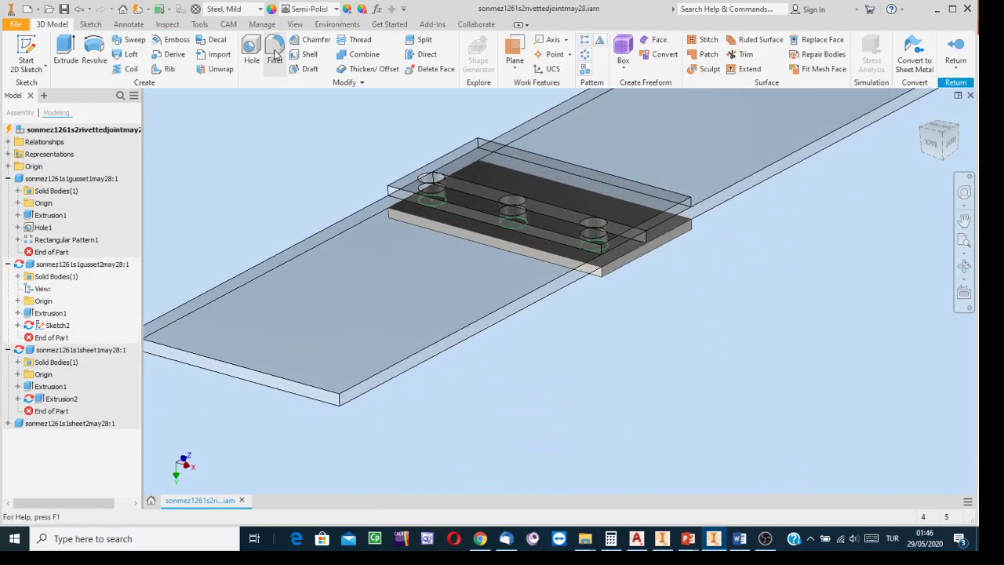
- Extrude the three projected circles as a Through All cut in the lower gusset and return to the assembly
click(66, 49)
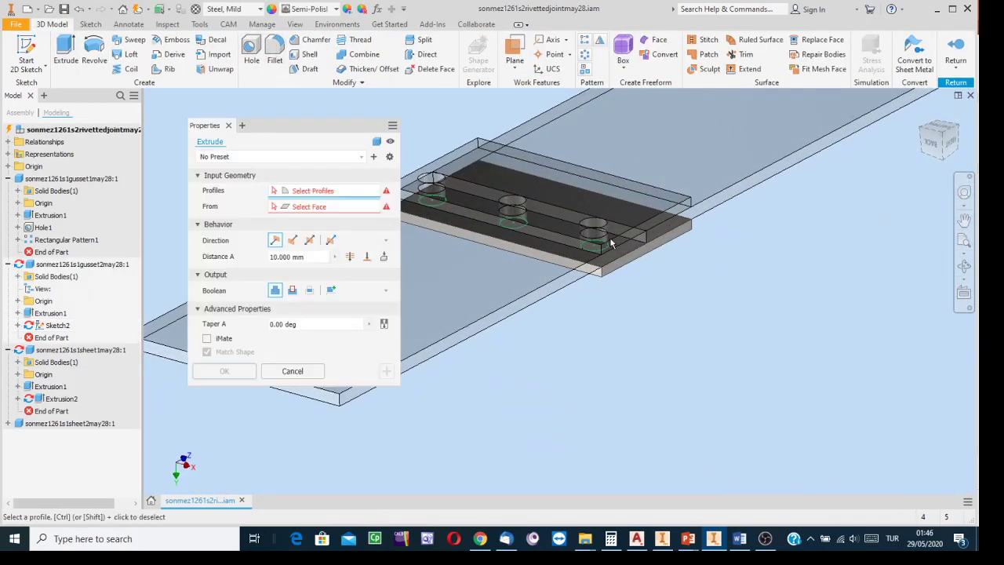
click(601, 248)
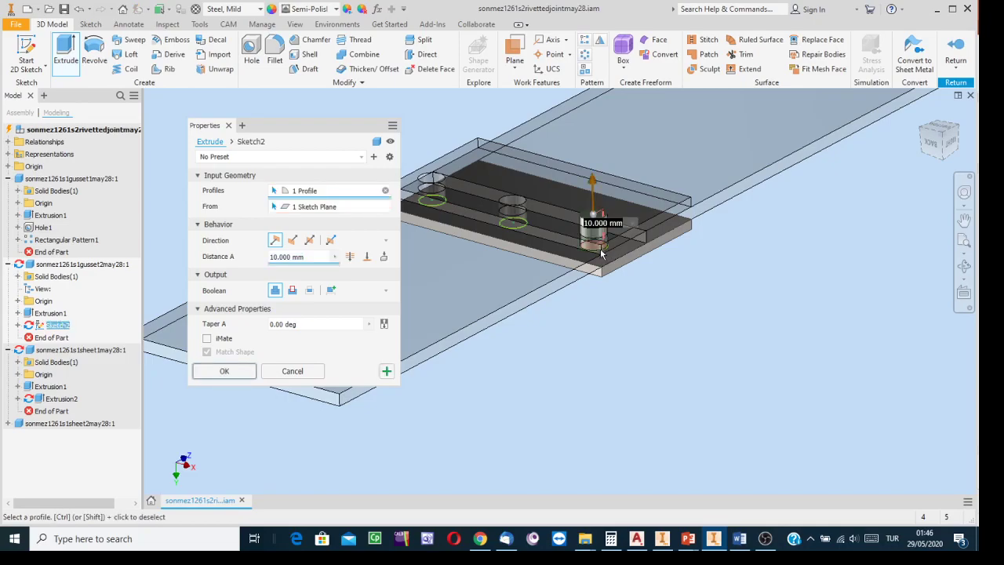
click(514, 224)
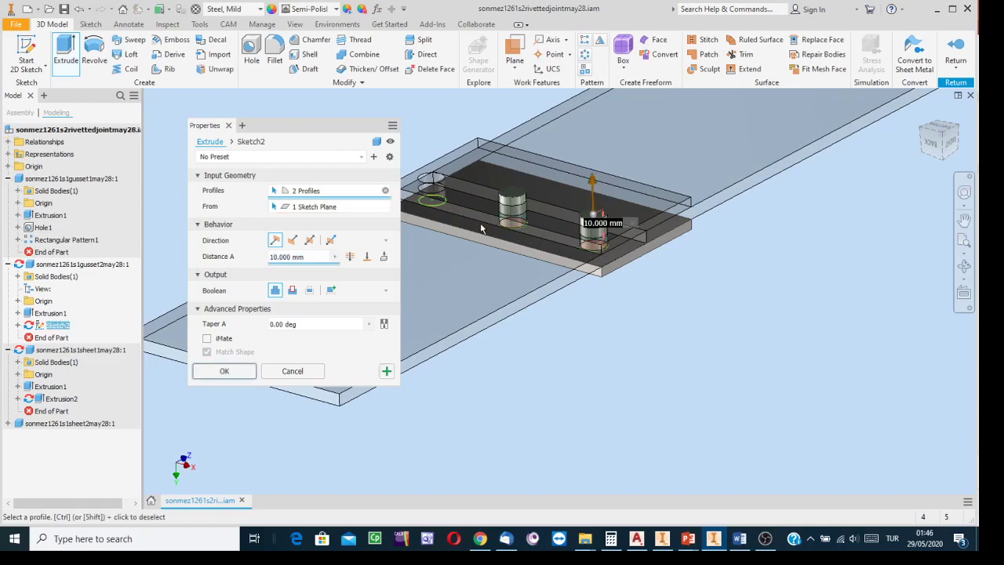
click(431, 204)
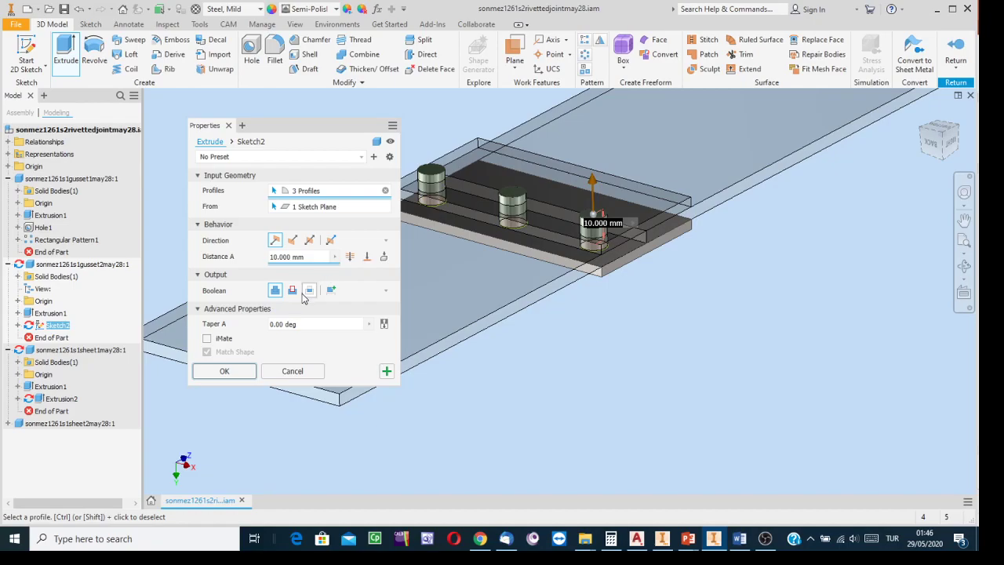
click(292, 290)
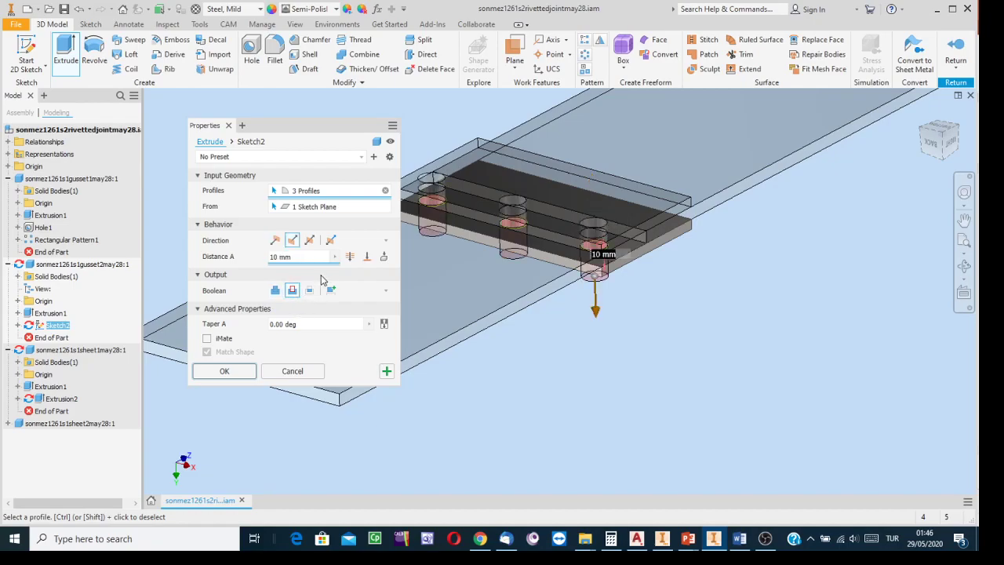
click(350, 258)
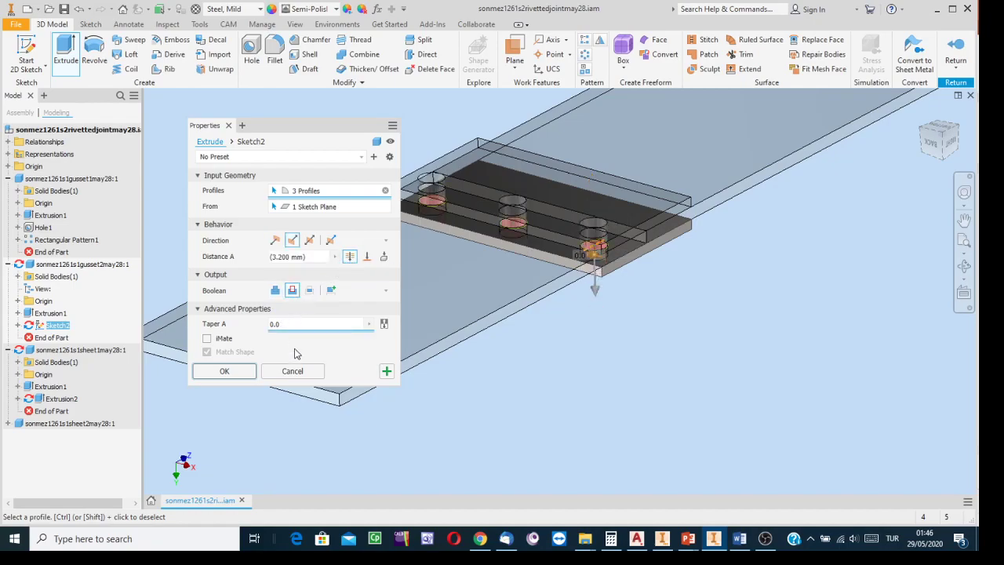
click(247, 373)
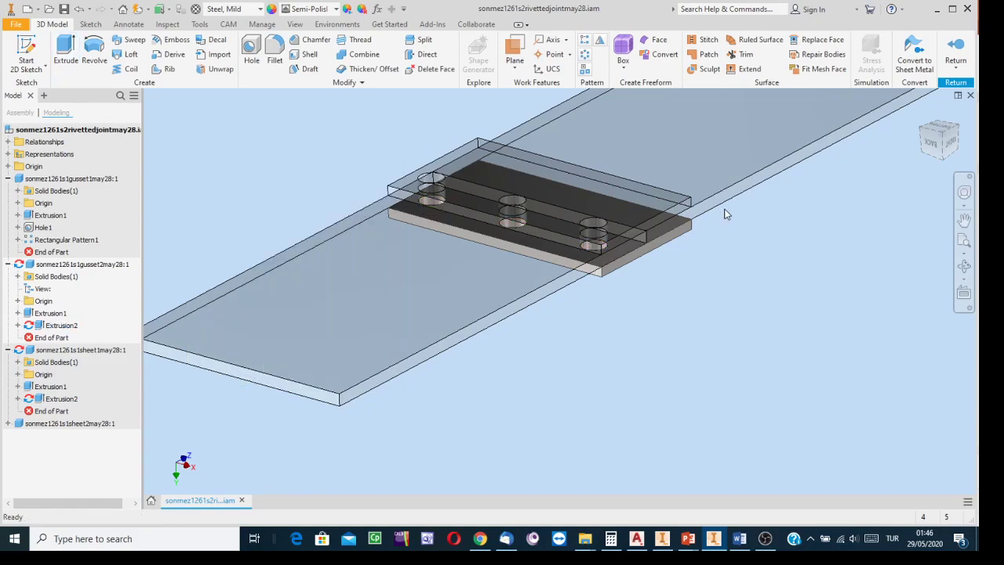
click(957, 49)
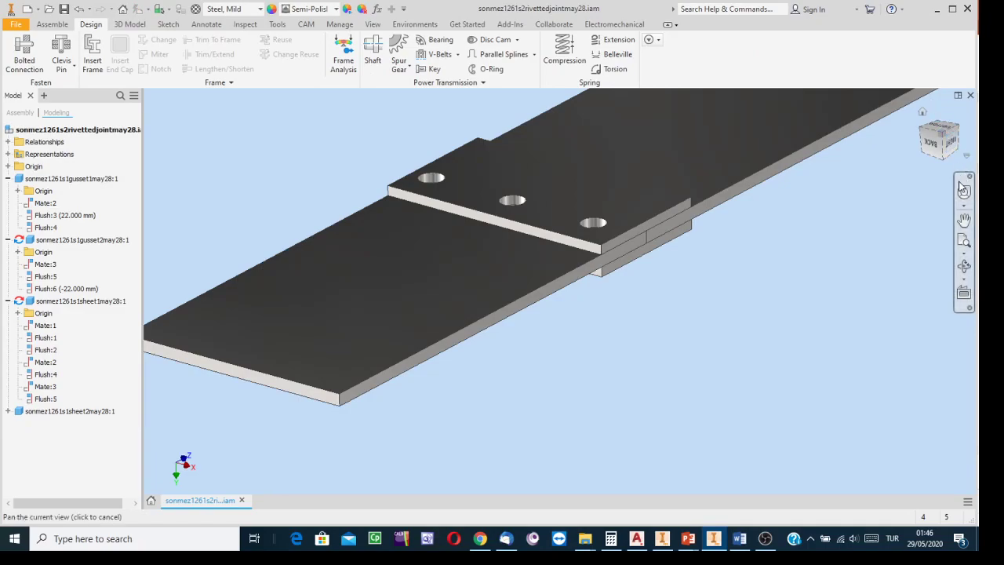
- Inspect the three rivet holes through both gussets and the sheet from above and below, ending in the home view
scroll(872, 266, down, 3)
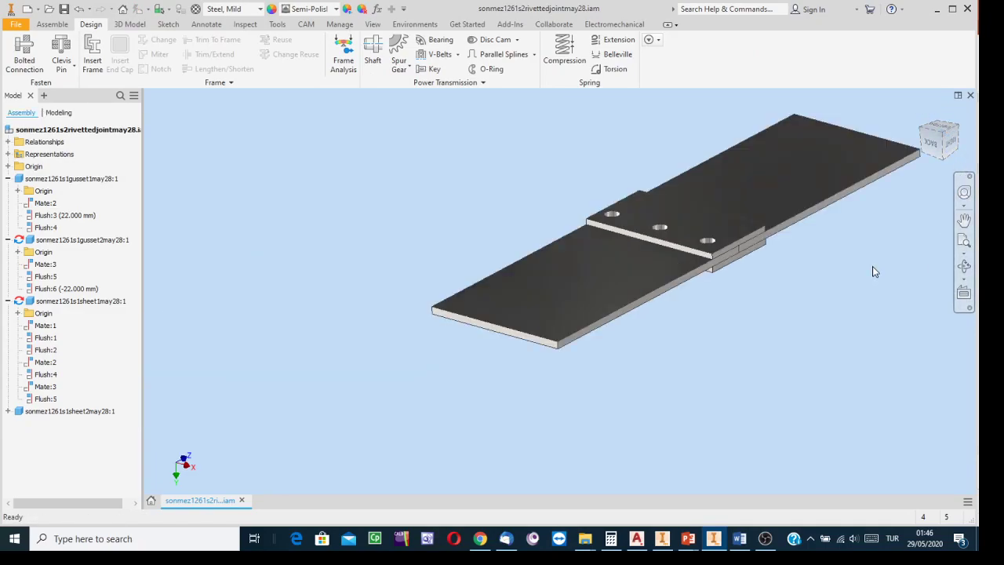
click(964, 265)
drag(667, 241, 674, 298)
scroll(579, 343, up, 4)
drag(579, 343, 482, 146)
drag(538, 288, 539, 219)
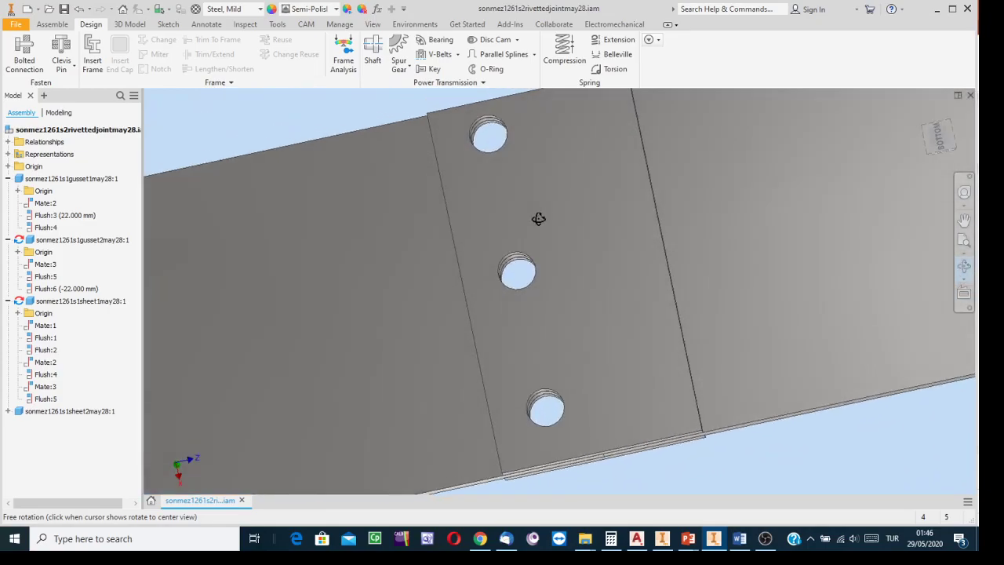
drag(537, 258, 523, 181)
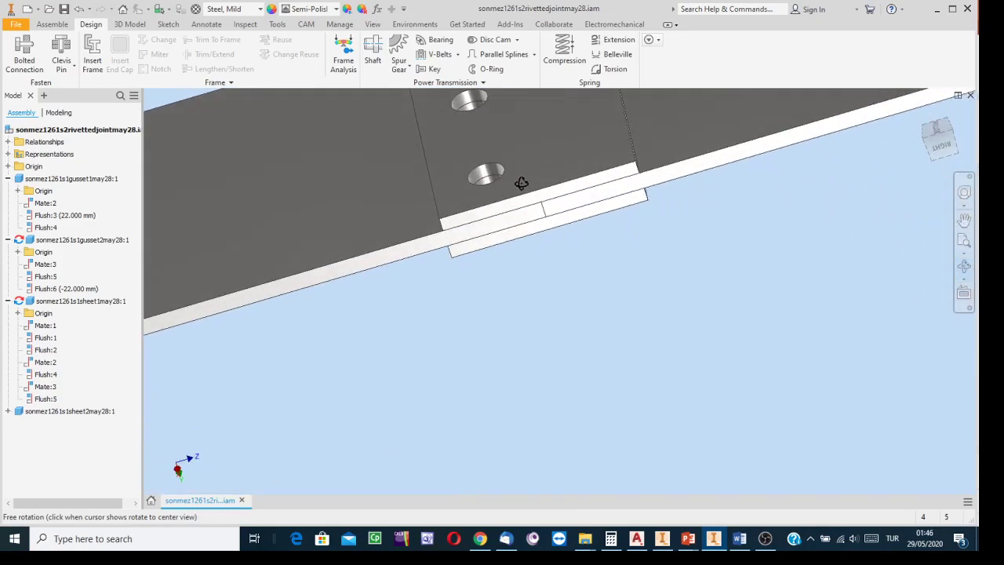
key(F2)
drag(704, 262, 712, 459)
key(F4)
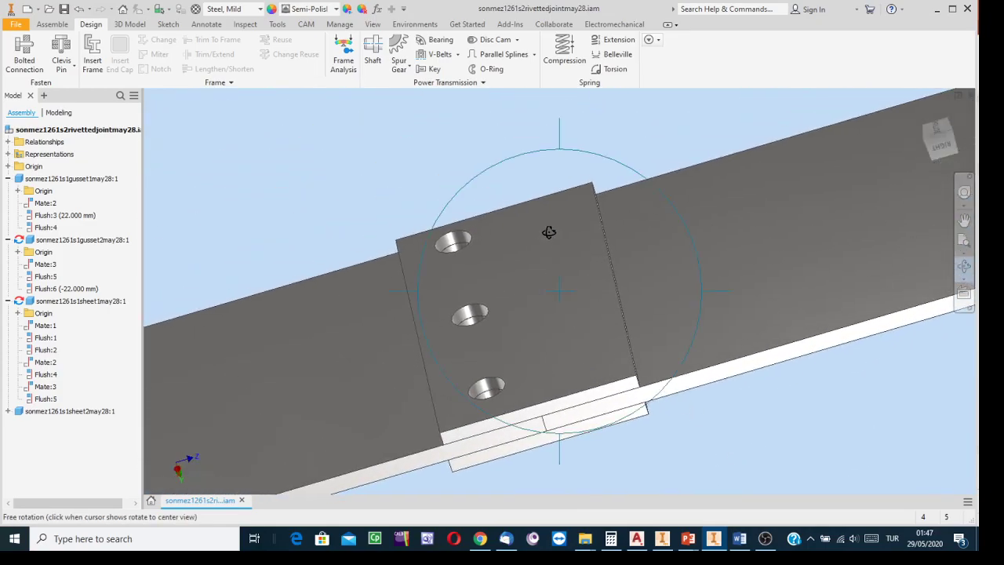
key(Escape)
click(560, 212)
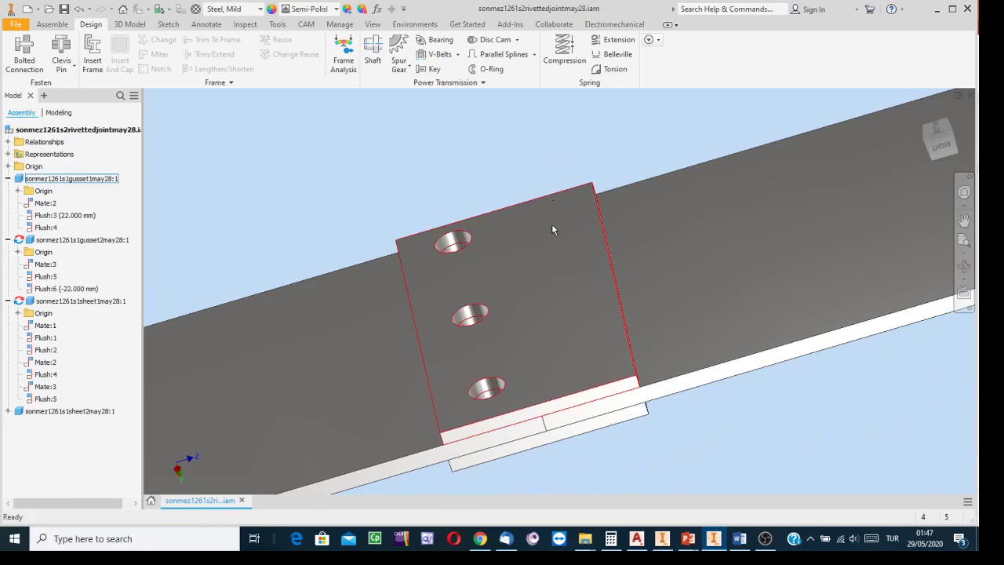
click(609, 415)
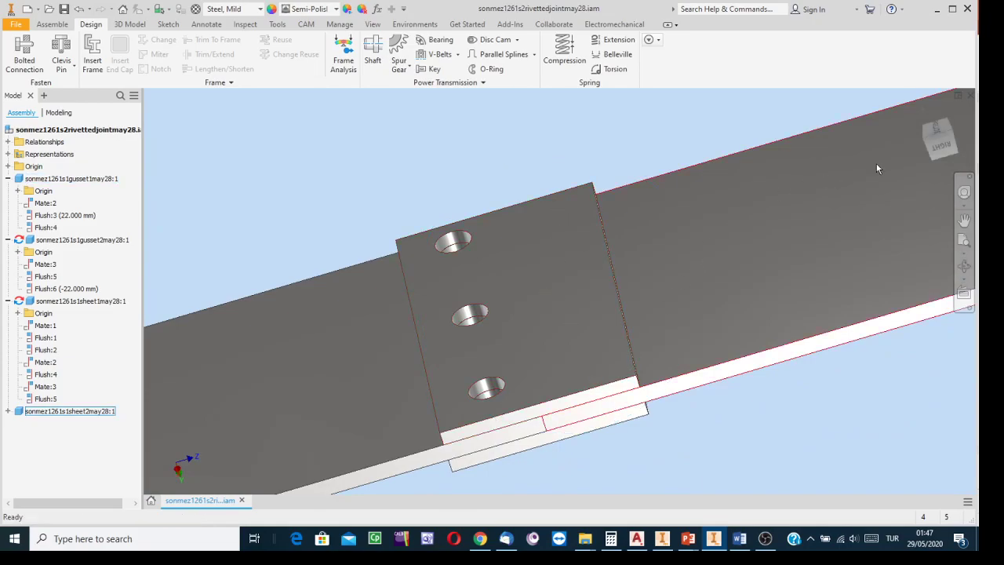
click(923, 111)
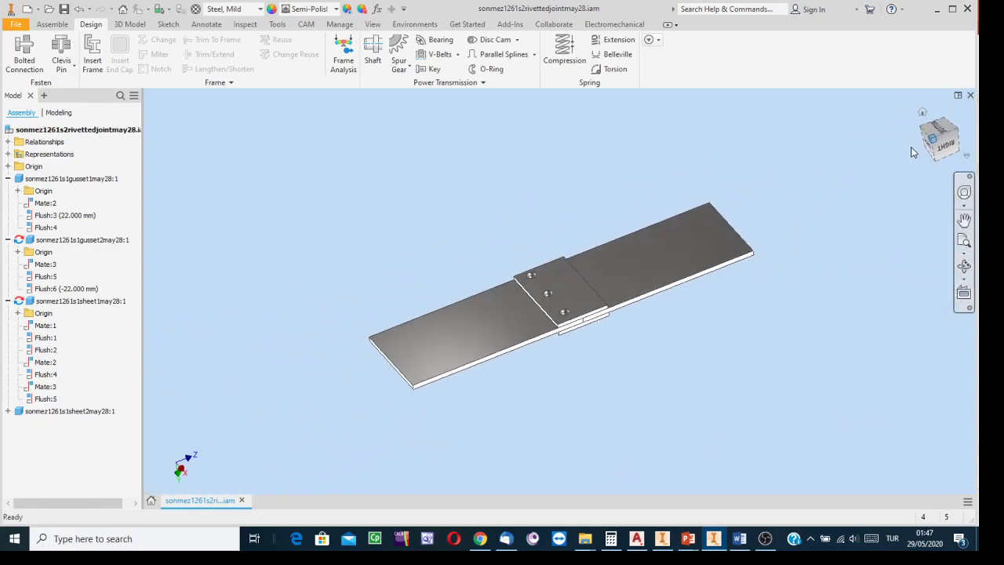
scroll(578, 293, up, 8)
middle_drag(512, 272, 387, 272)
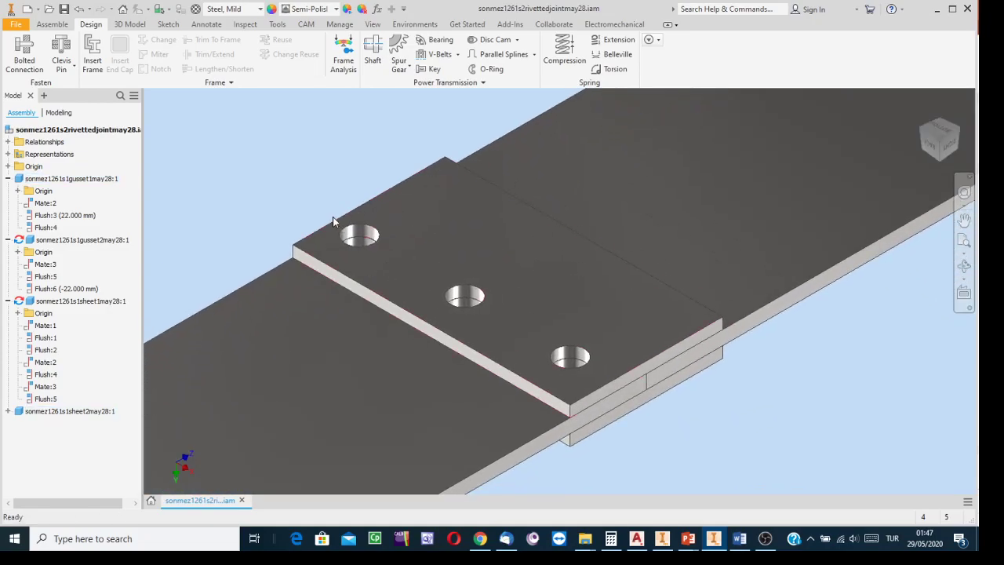
click(483, 307)
- Switch to the rivetsasus.ppt presentation in PowerPoint and examine the riveted lap and butt joint layouts on slides 13 to 15
mouse_move(689, 541)
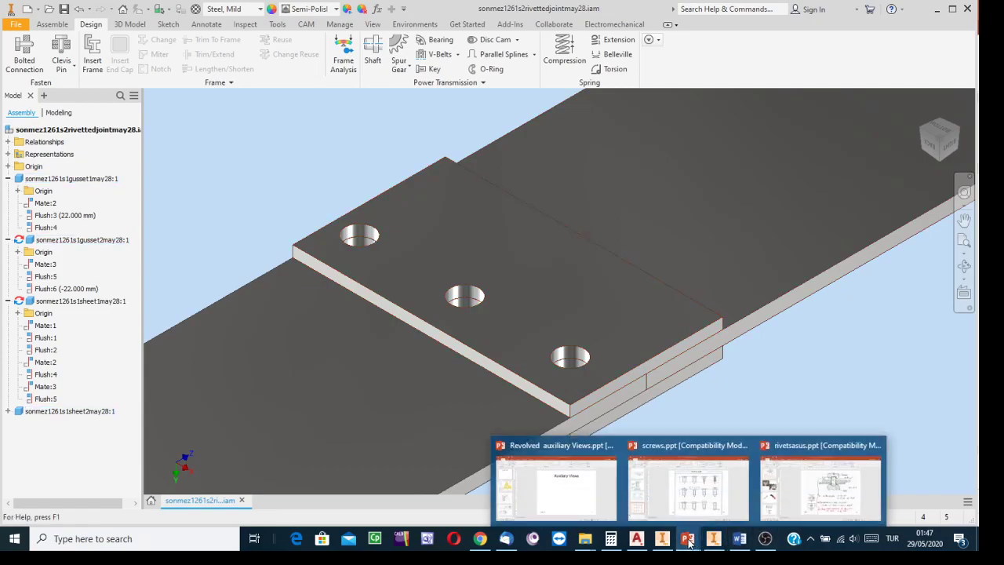
click(677, 503)
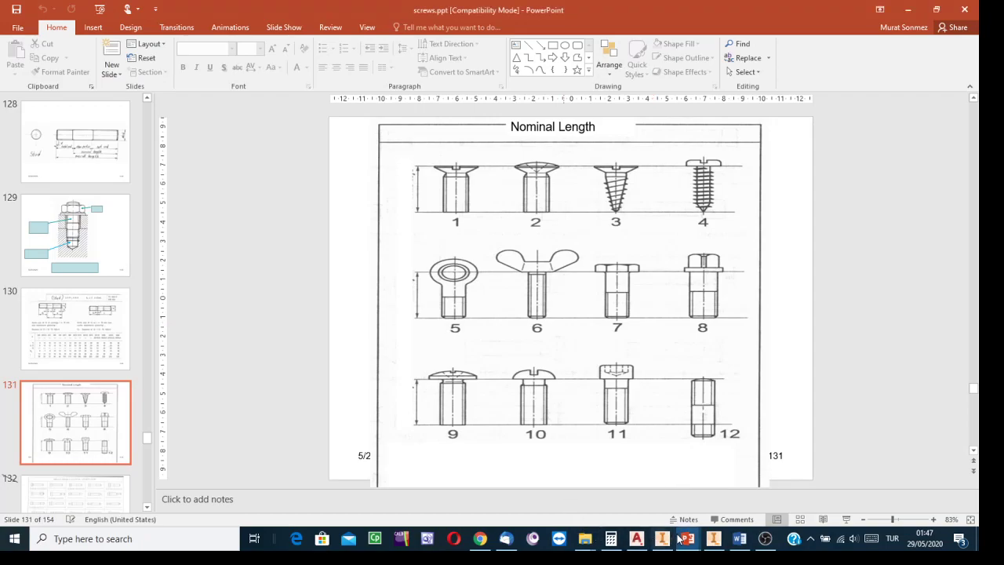
mouse_move(687, 540)
click(565, 480)
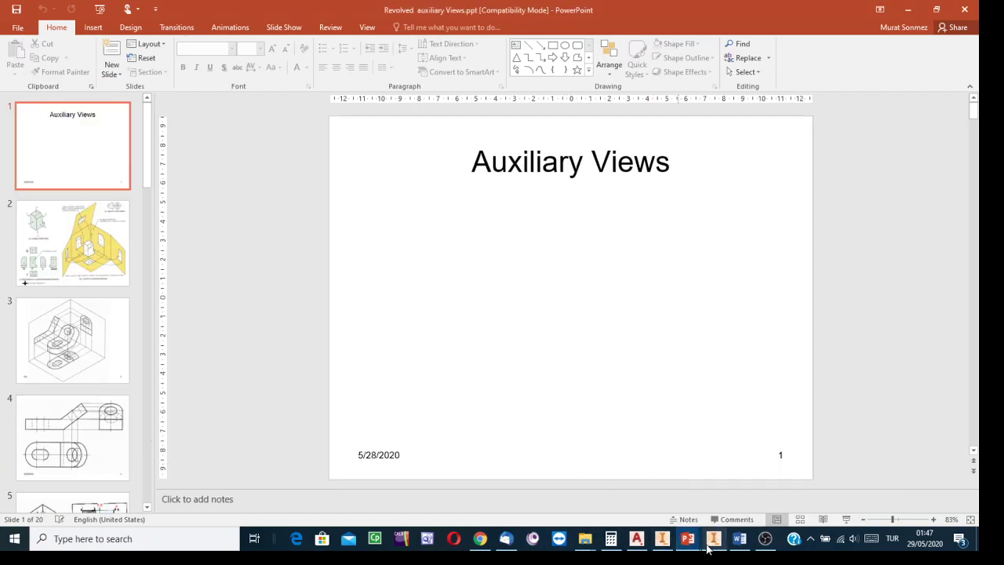
click(810, 502)
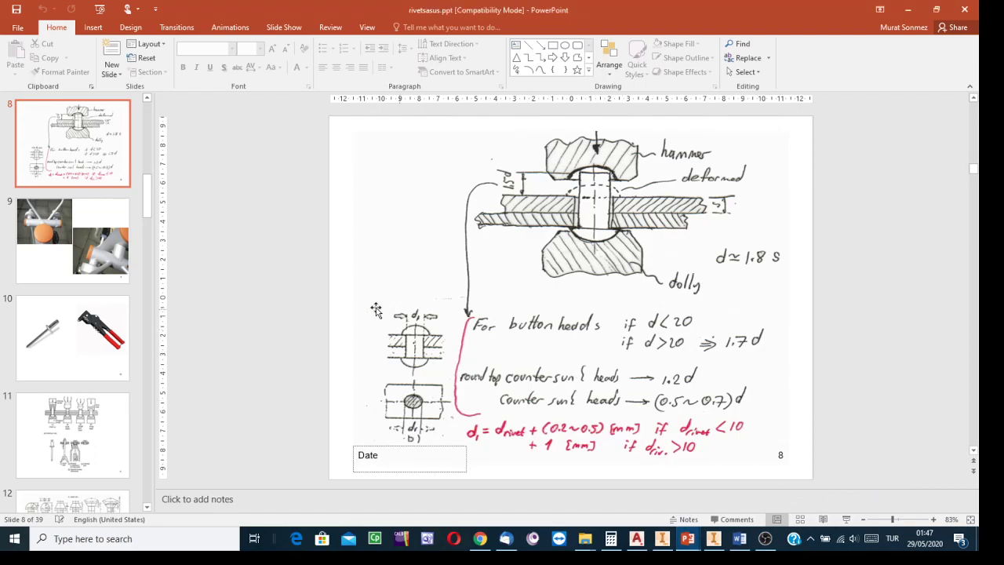
scroll(632, 335, down, 7)
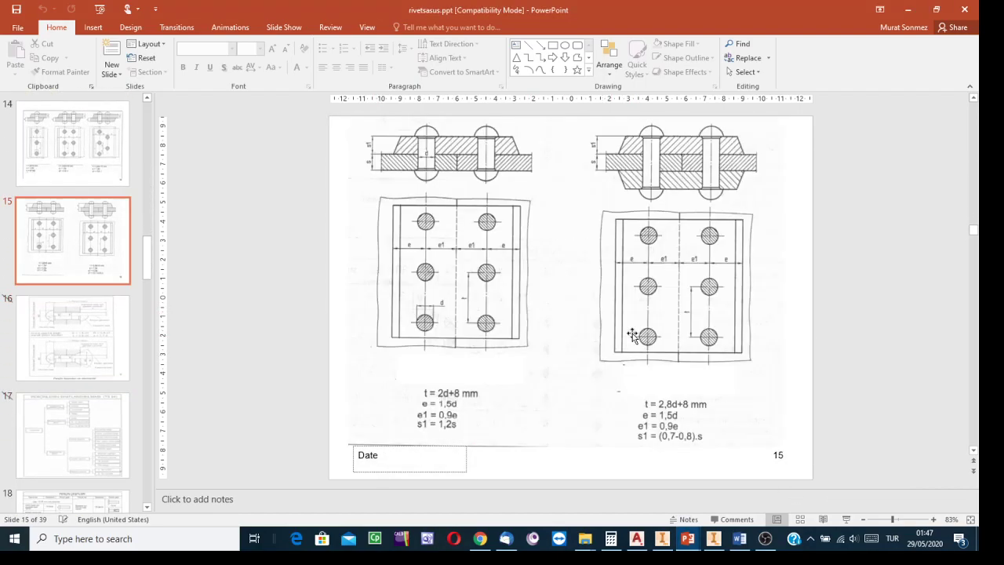
scroll(632, 335, down, 1)
scroll(632, 335, up, 2)
scroll(633, 335, up, 1)
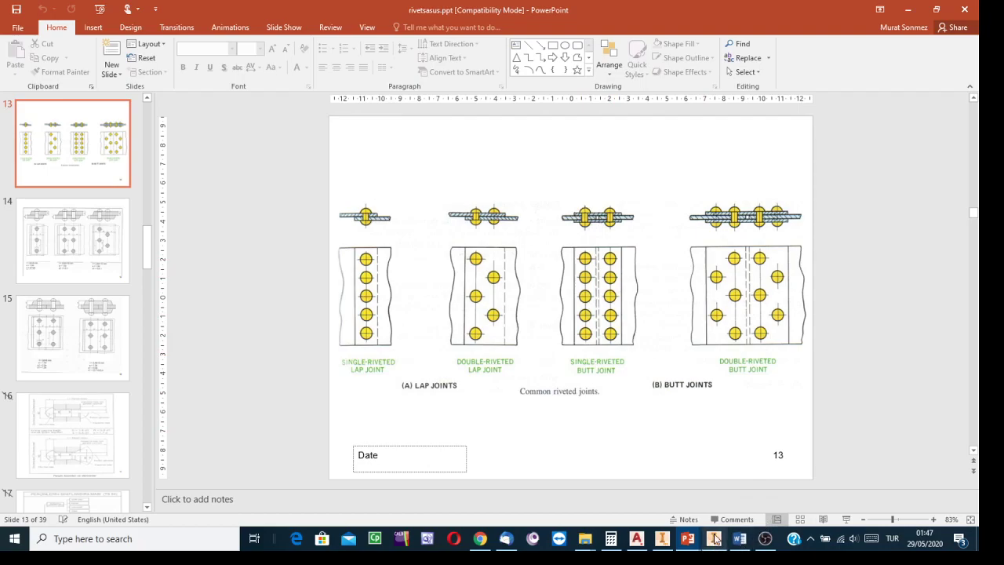
mouse_move(718, 538)
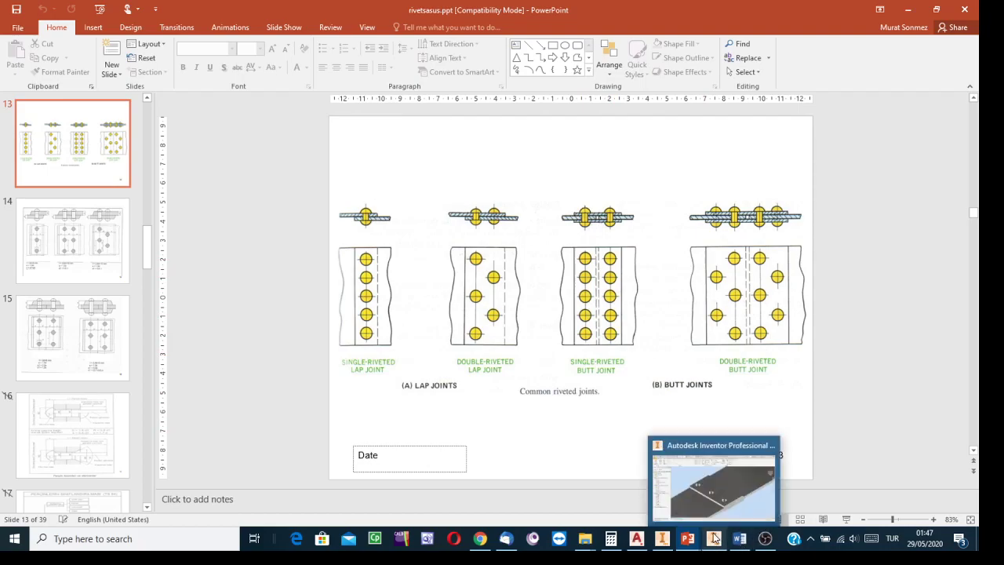
- Switch back to the riveted joint assembly in Inventor and start placing a component from the Content Center
click(703, 493)
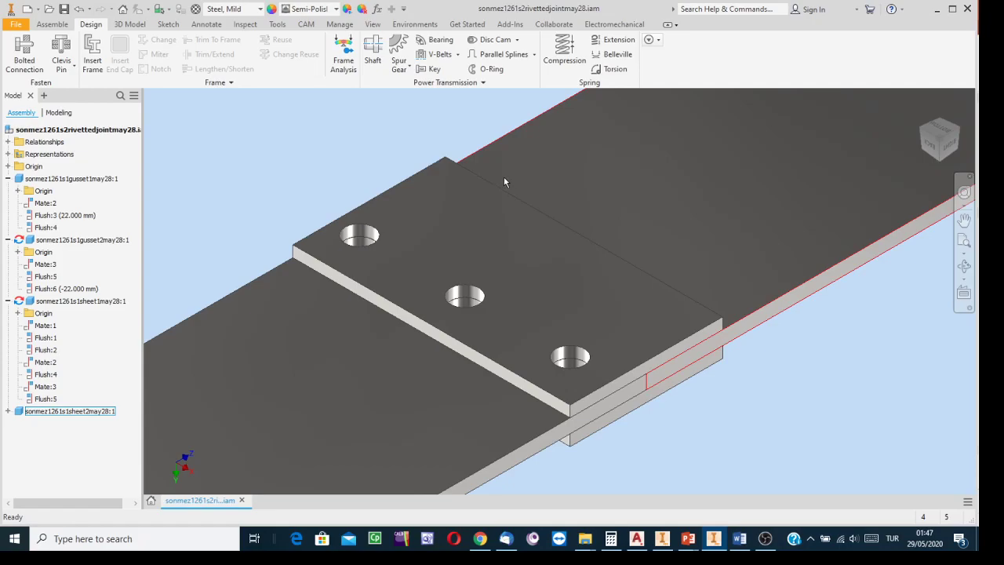
scroll(350, 149, up, 3)
middle_drag(350, 149, 489, 214)
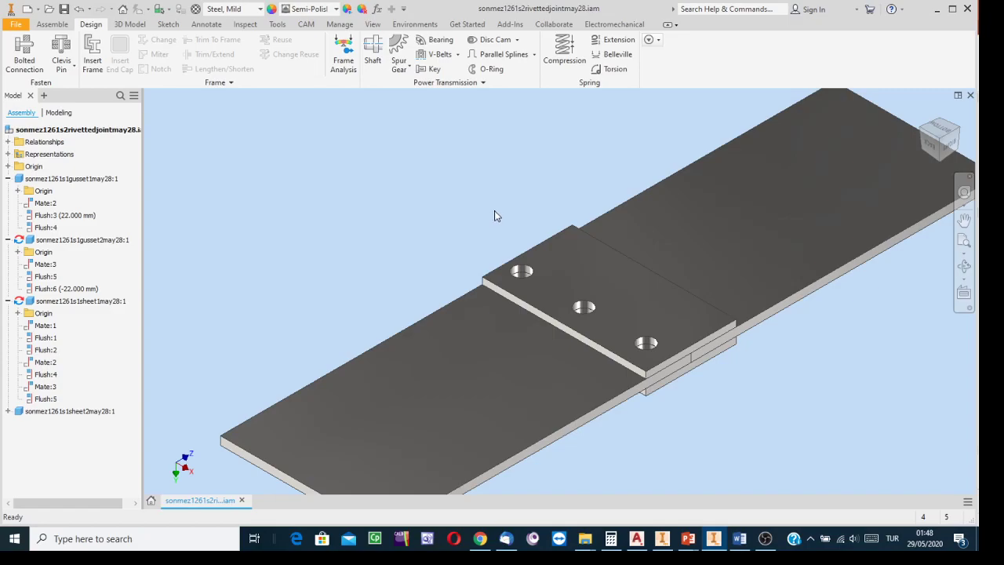
click(47, 25)
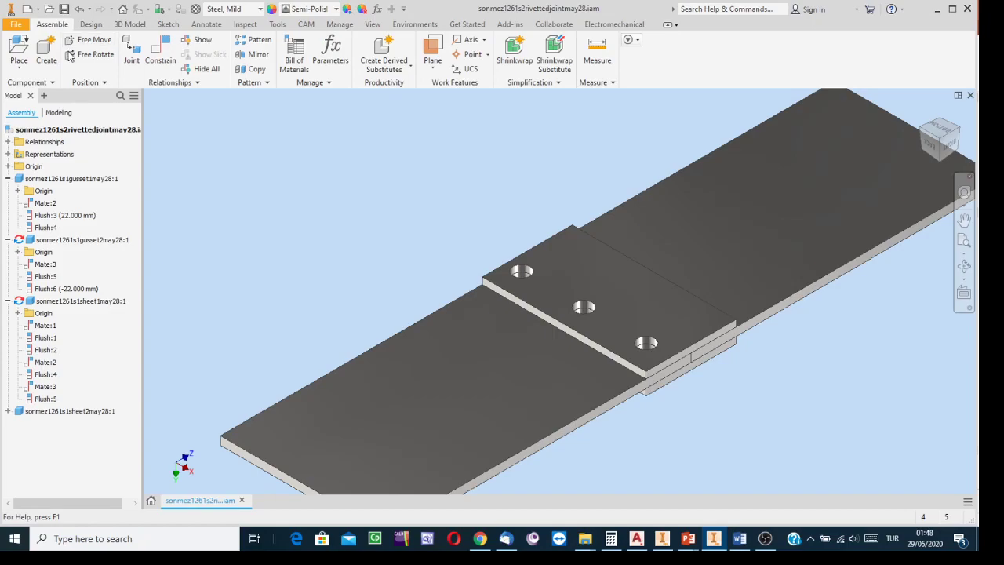
click(14, 69)
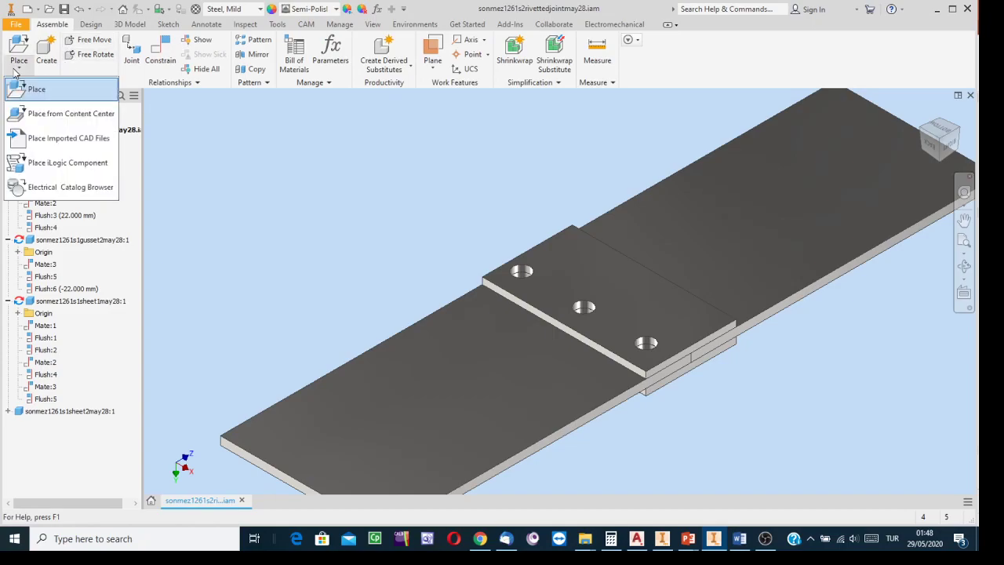
click(55, 116)
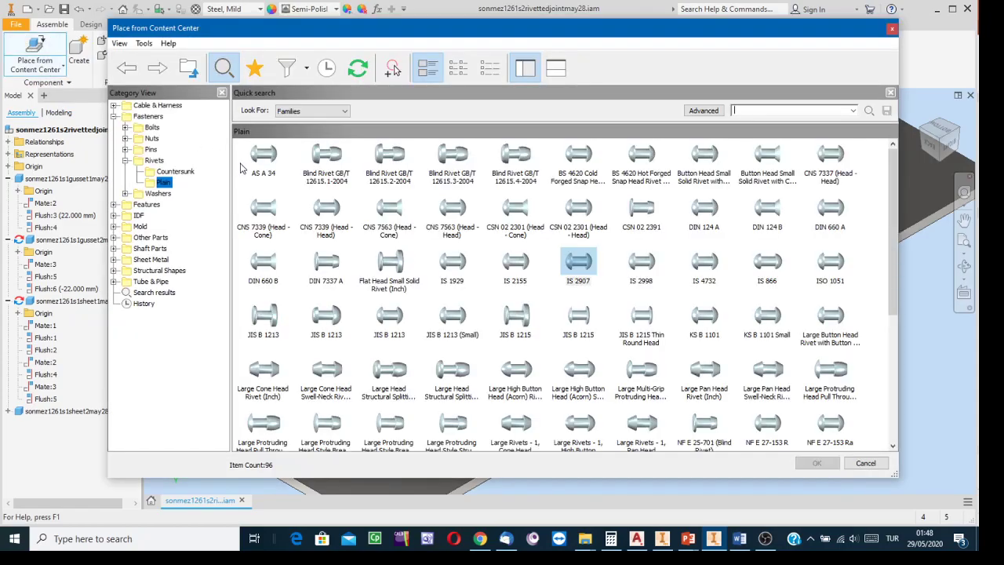
- Choose the ISO 1051 rivet from the plain rivets under Fasteners and set its nominal diameter to 8 mm
click(149, 118)
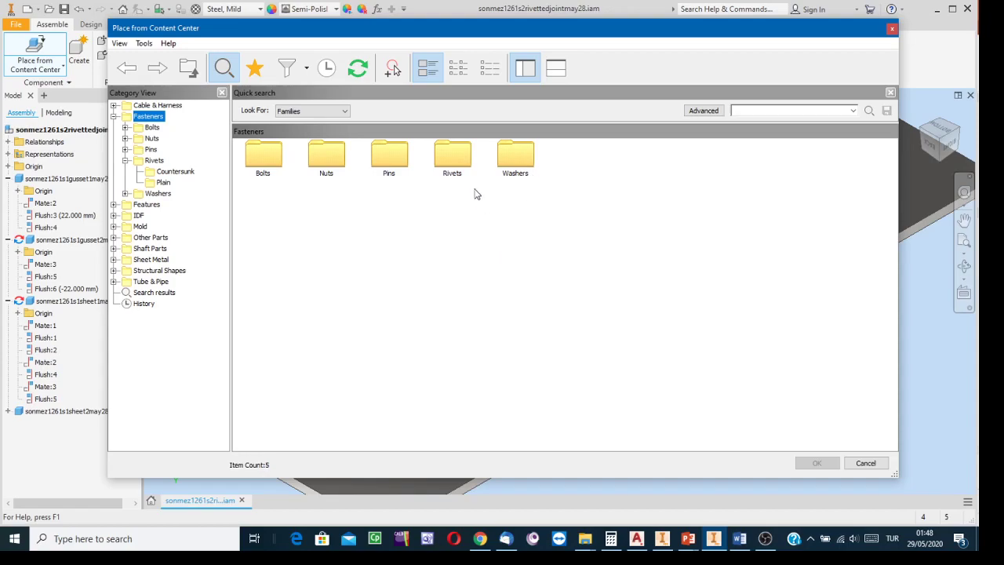
double_click(452, 160)
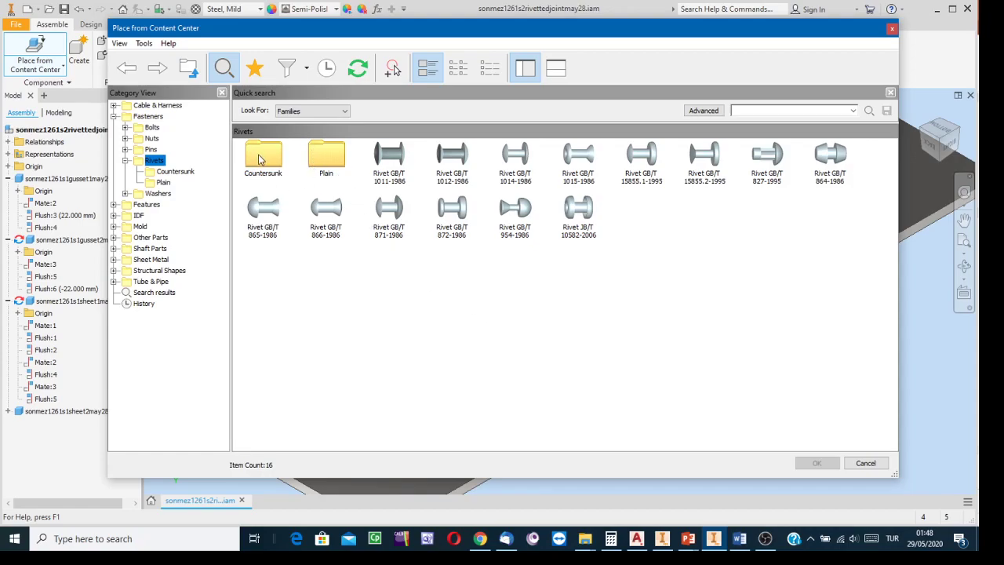
double_click(327, 159)
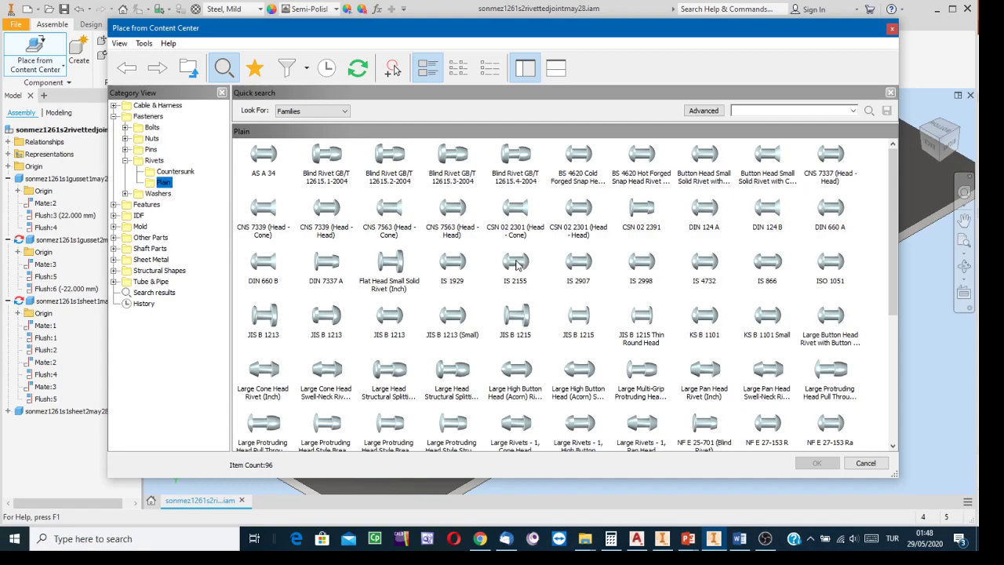
click(843, 283)
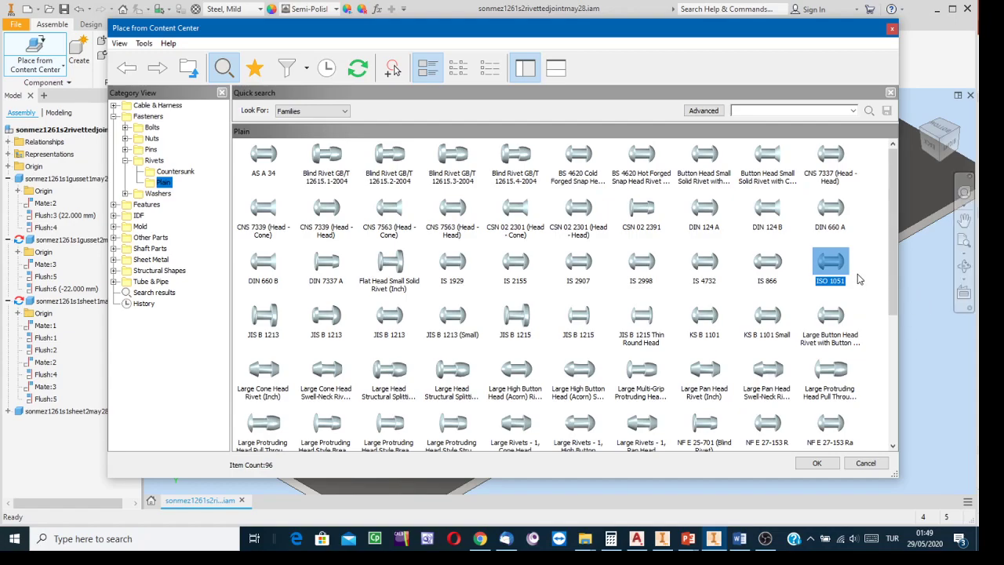
click(819, 463)
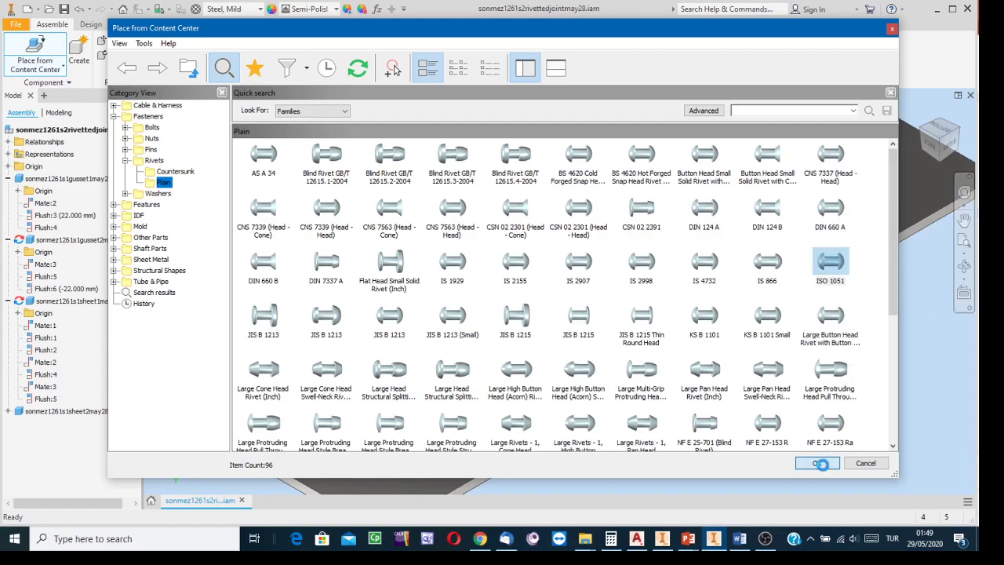
drag(465, 143, 310, 121)
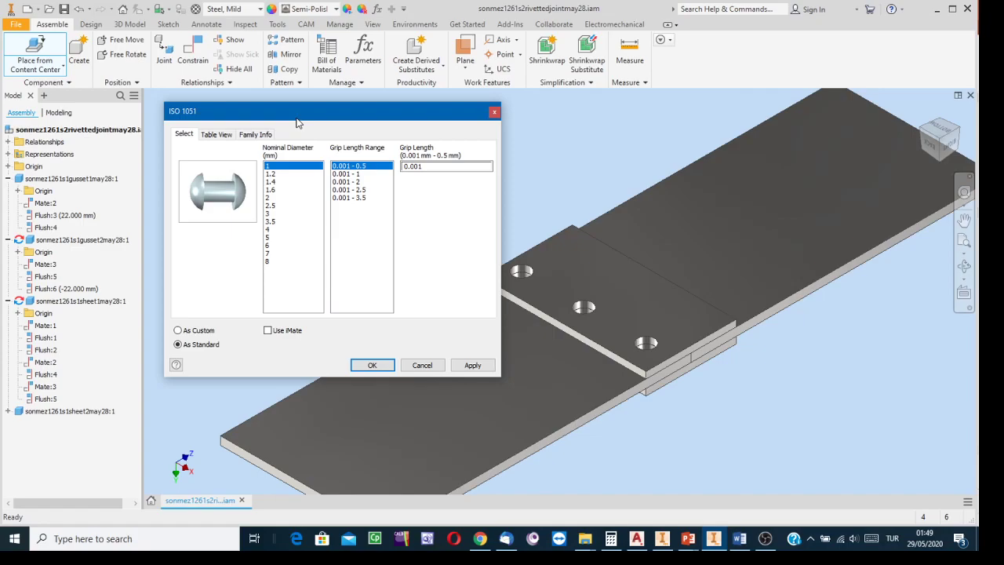
click(270, 262)
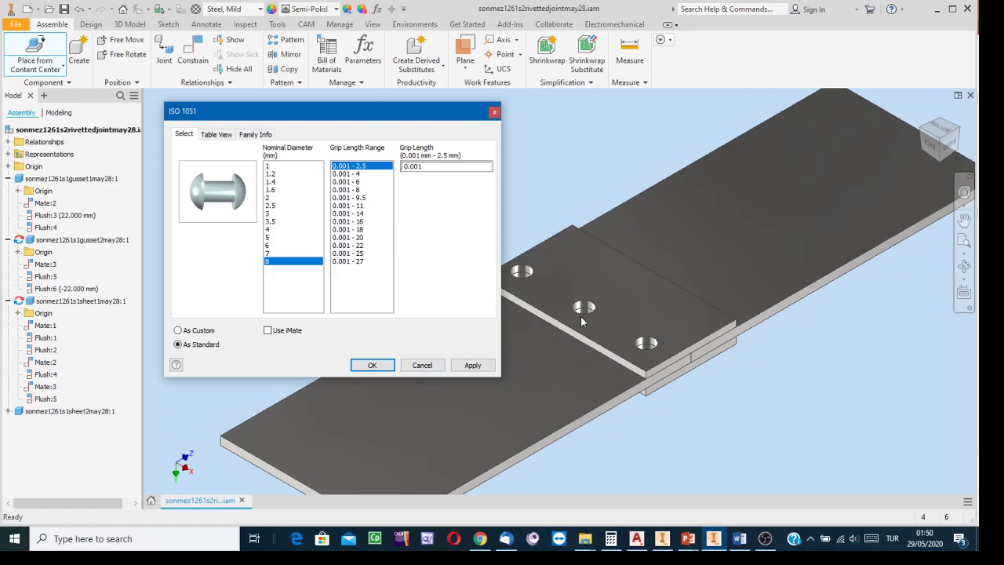
- Switch to Calculator and compute the rivet's grip length as 3.2 × 2 + 4
click(611, 539)
drag(381, 151, 766, 115)
click(796, 383)
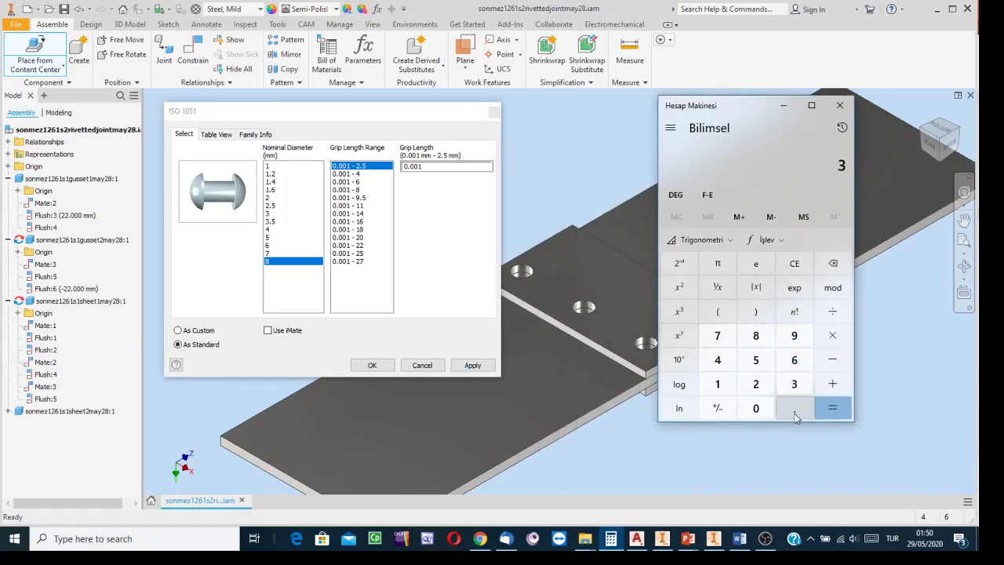
click(794, 407)
click(768, 384)
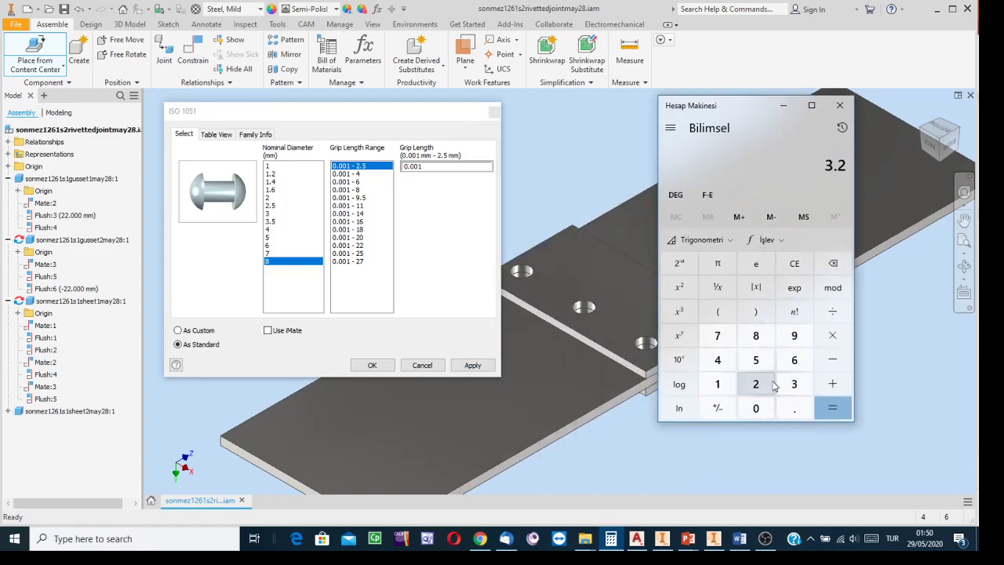
click(833, 336)
click(756, 383)
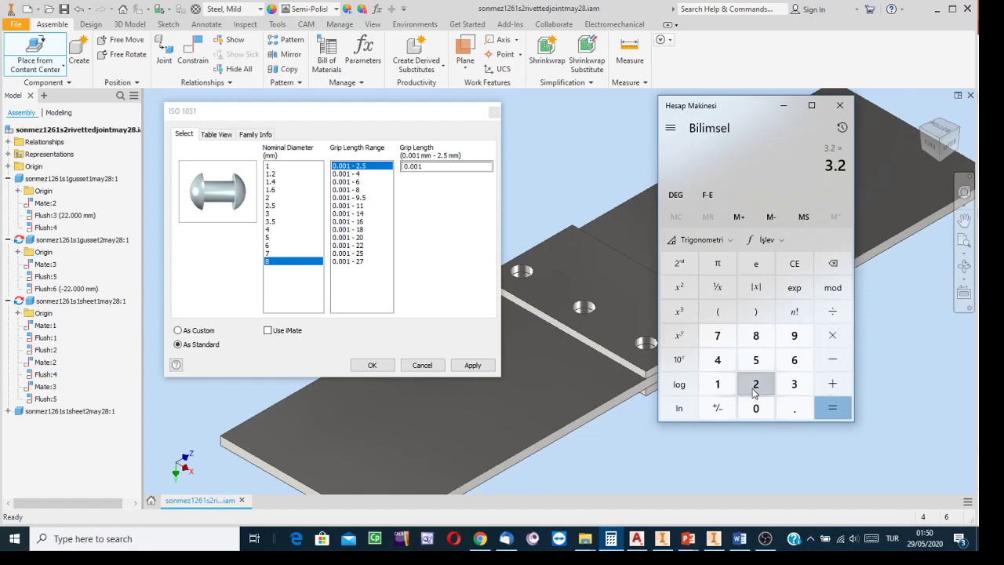
click(835, 410)
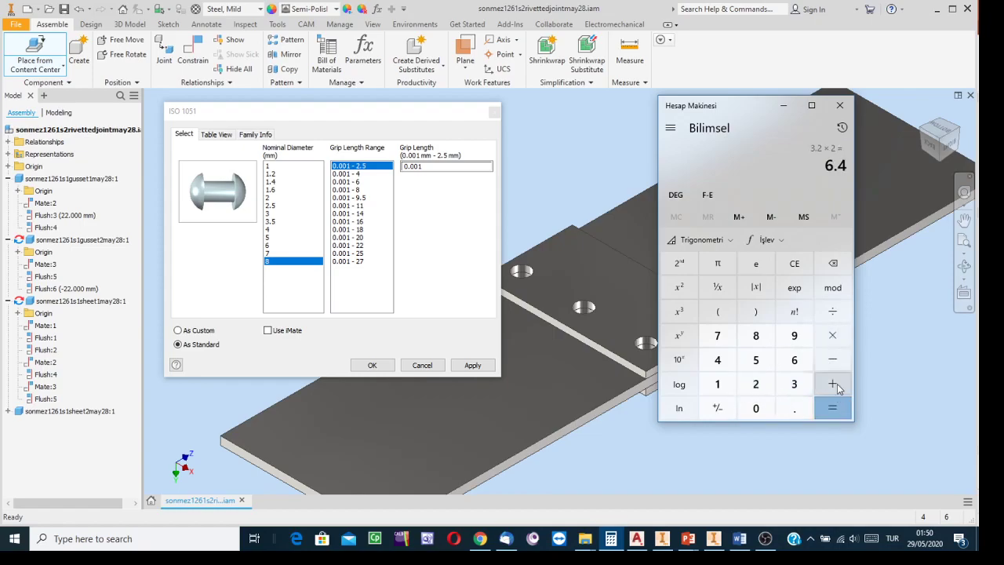
click(833, 383)
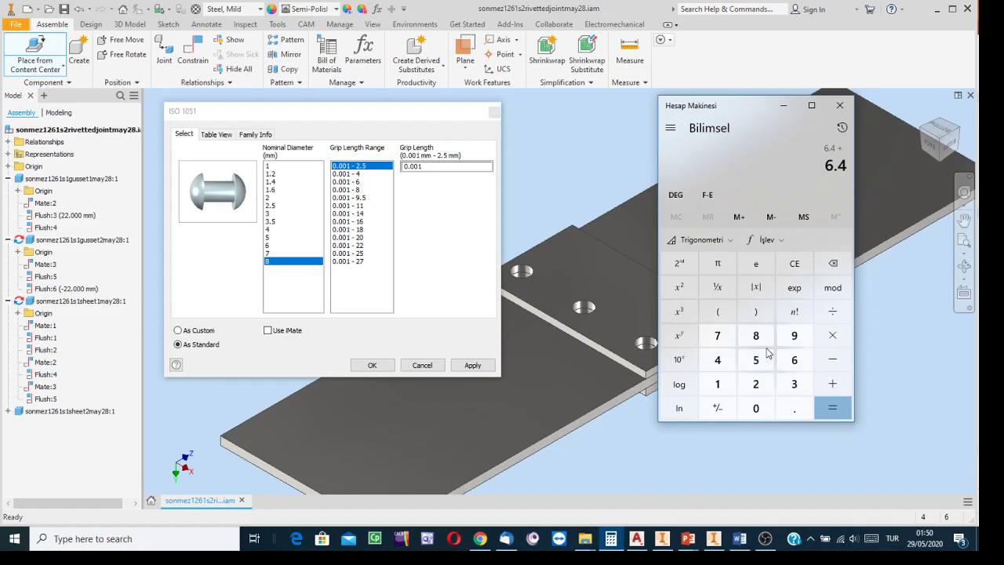
click(717, 359)
click(835, 409)
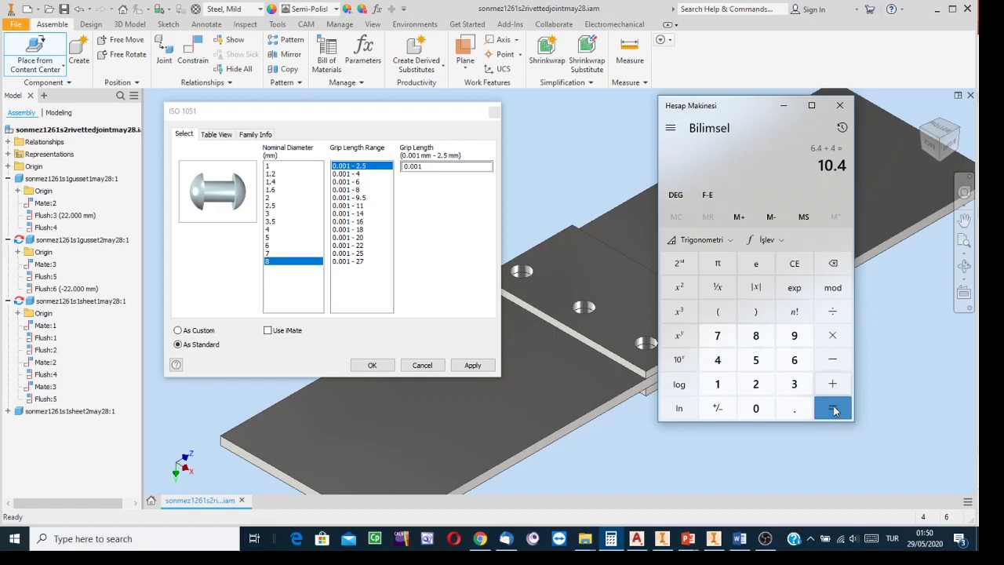